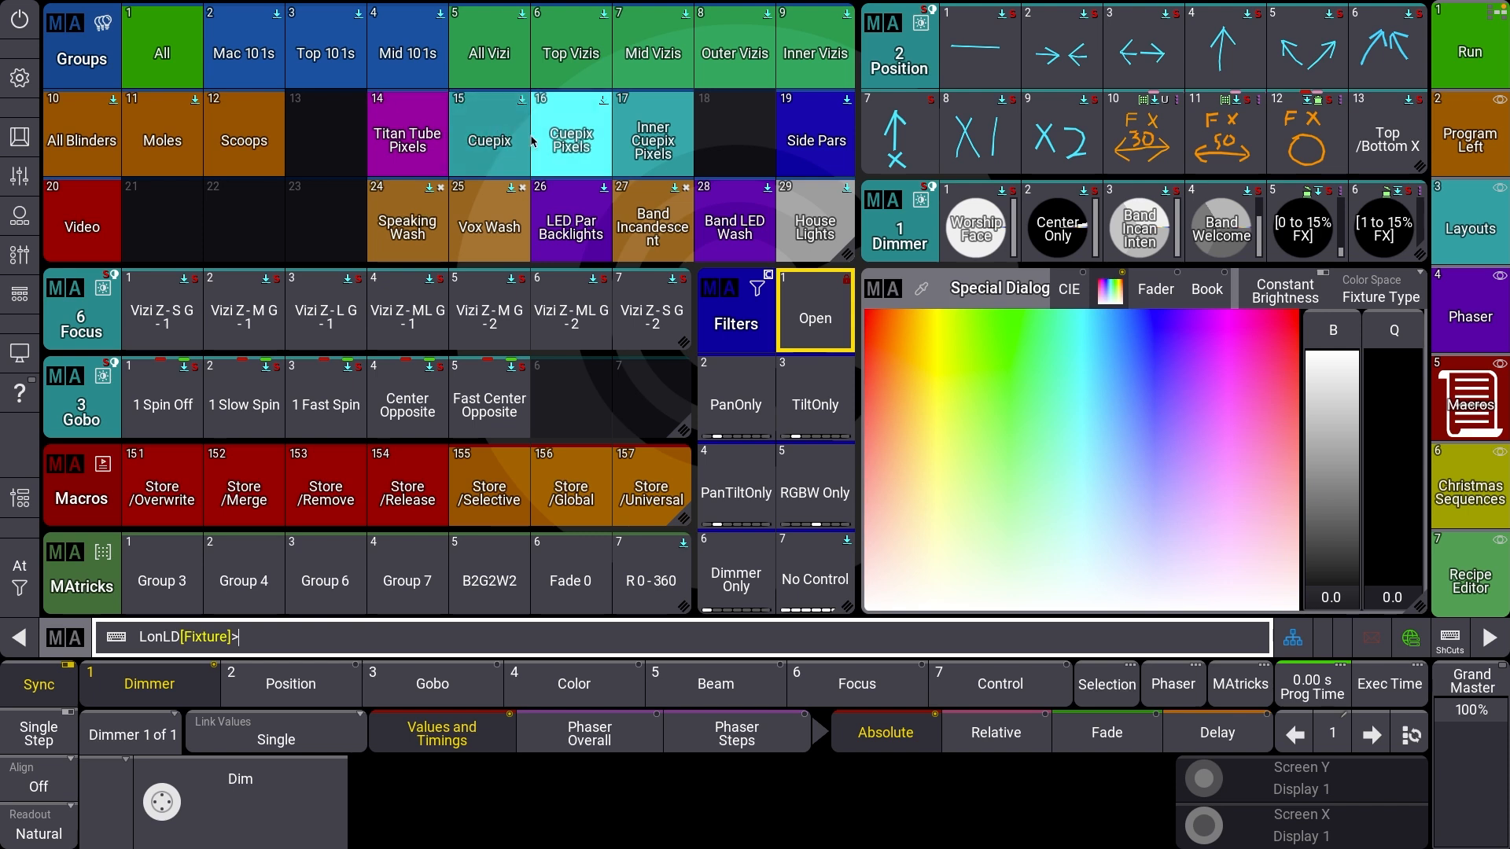
Step: Select the Cuepix group and examine the grid arrangement of its fixtures in the Selection Grid
{"action": "left_click", "coordinate": [491, 137]}
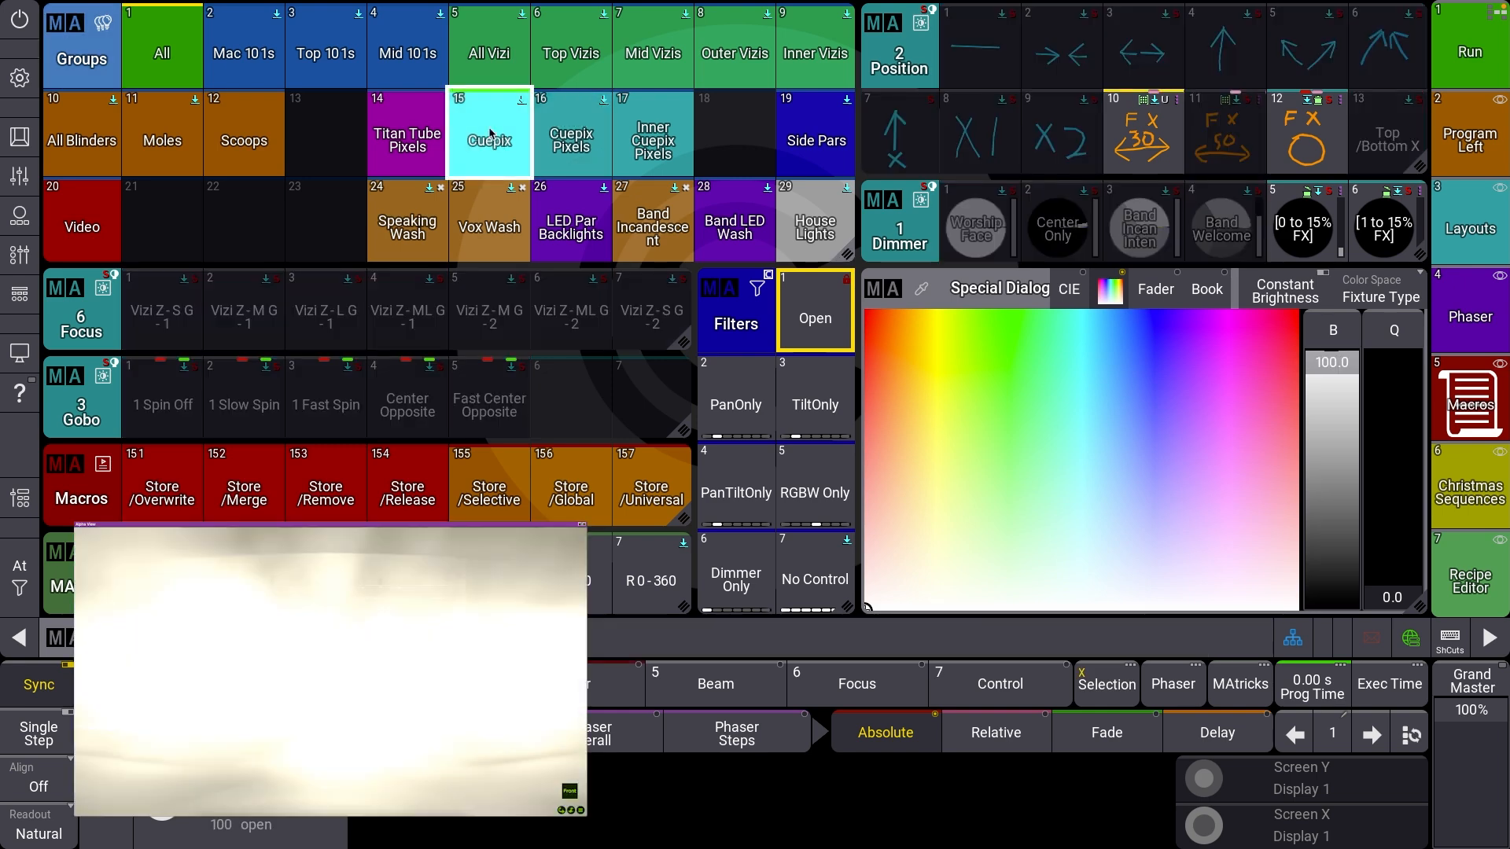
{"action": "left_click", "coordinate": [1106, 685]}
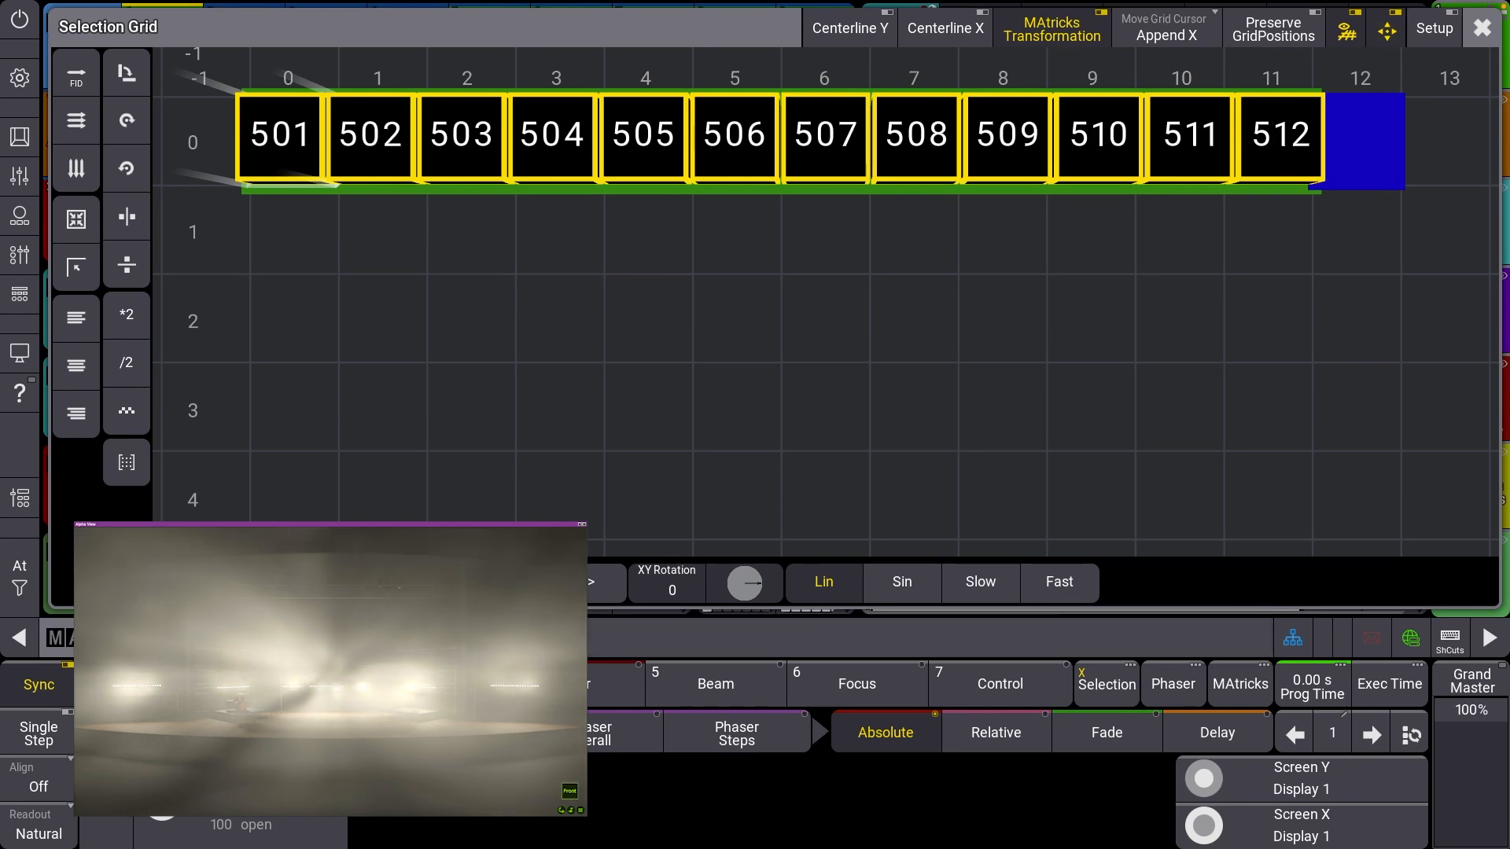
{"action": "left_click", "coordinate": [346, 638]}
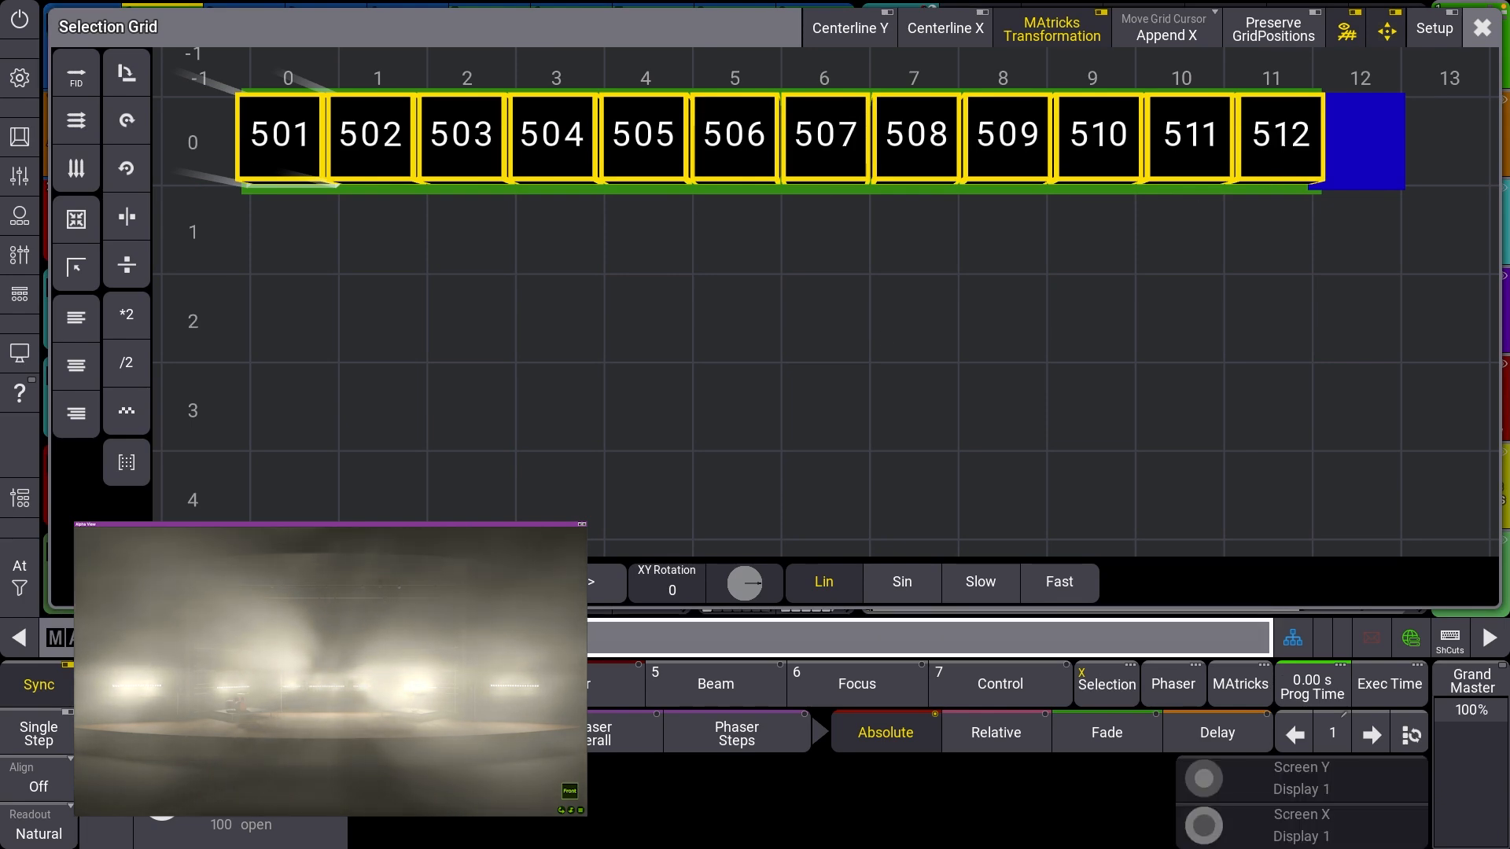
{"action": "key", "text": "Return"}
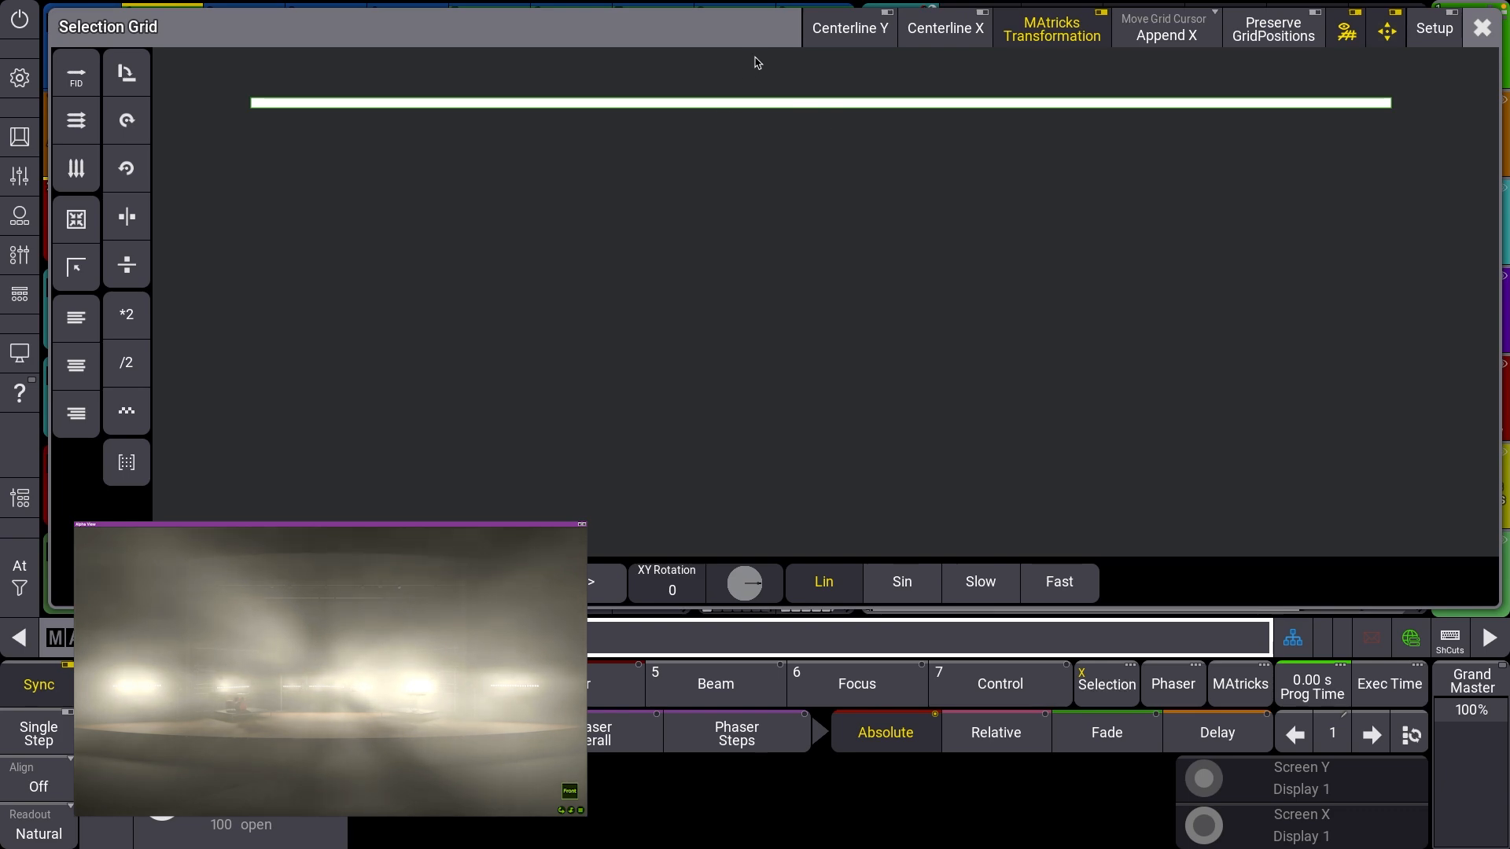
{"action": "left_click", "coordinate": [1482, 28]}
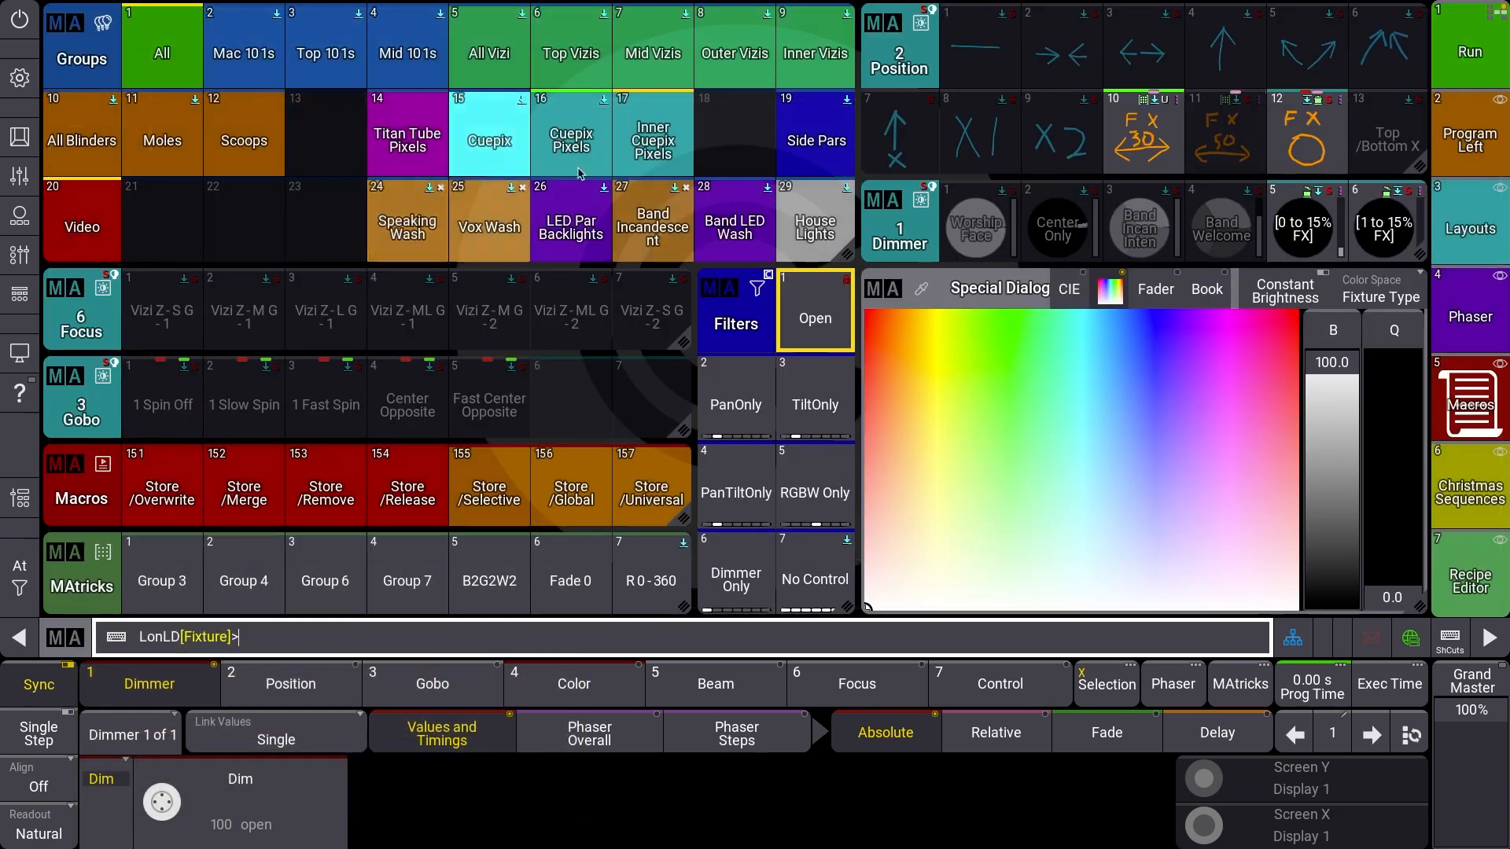
Step: Clear the programmer, select the pixels of fixtures 501 thru 512 by command, and check them in the Selection Grid
{"action": "left_click", "coordinate": [18, 637]}
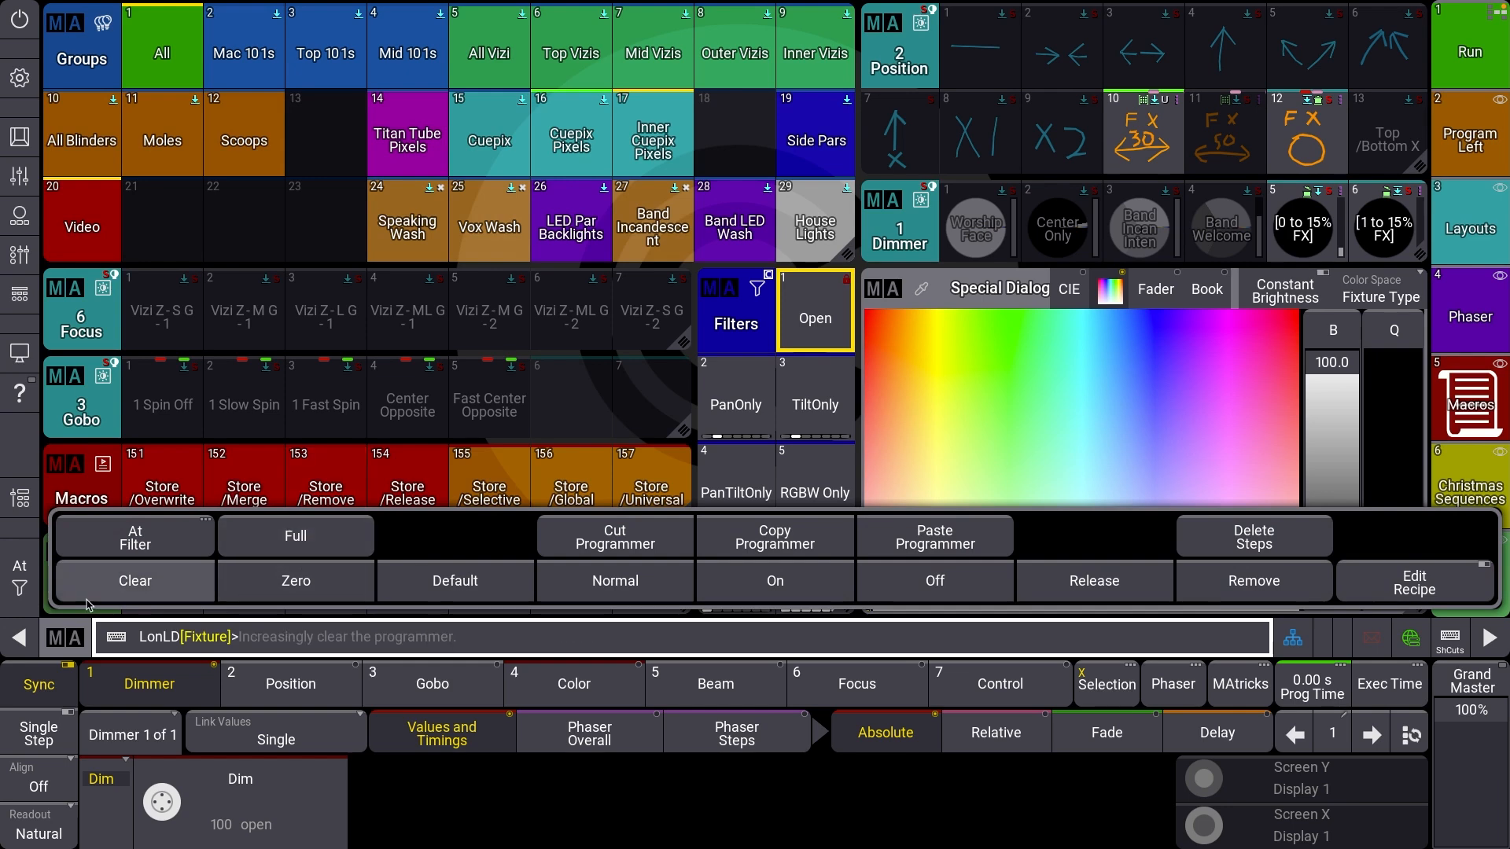
{"action": "left_click", "coordinate": [118, 582]}
{"action": "left_click", "coordinate": [118, 582]}
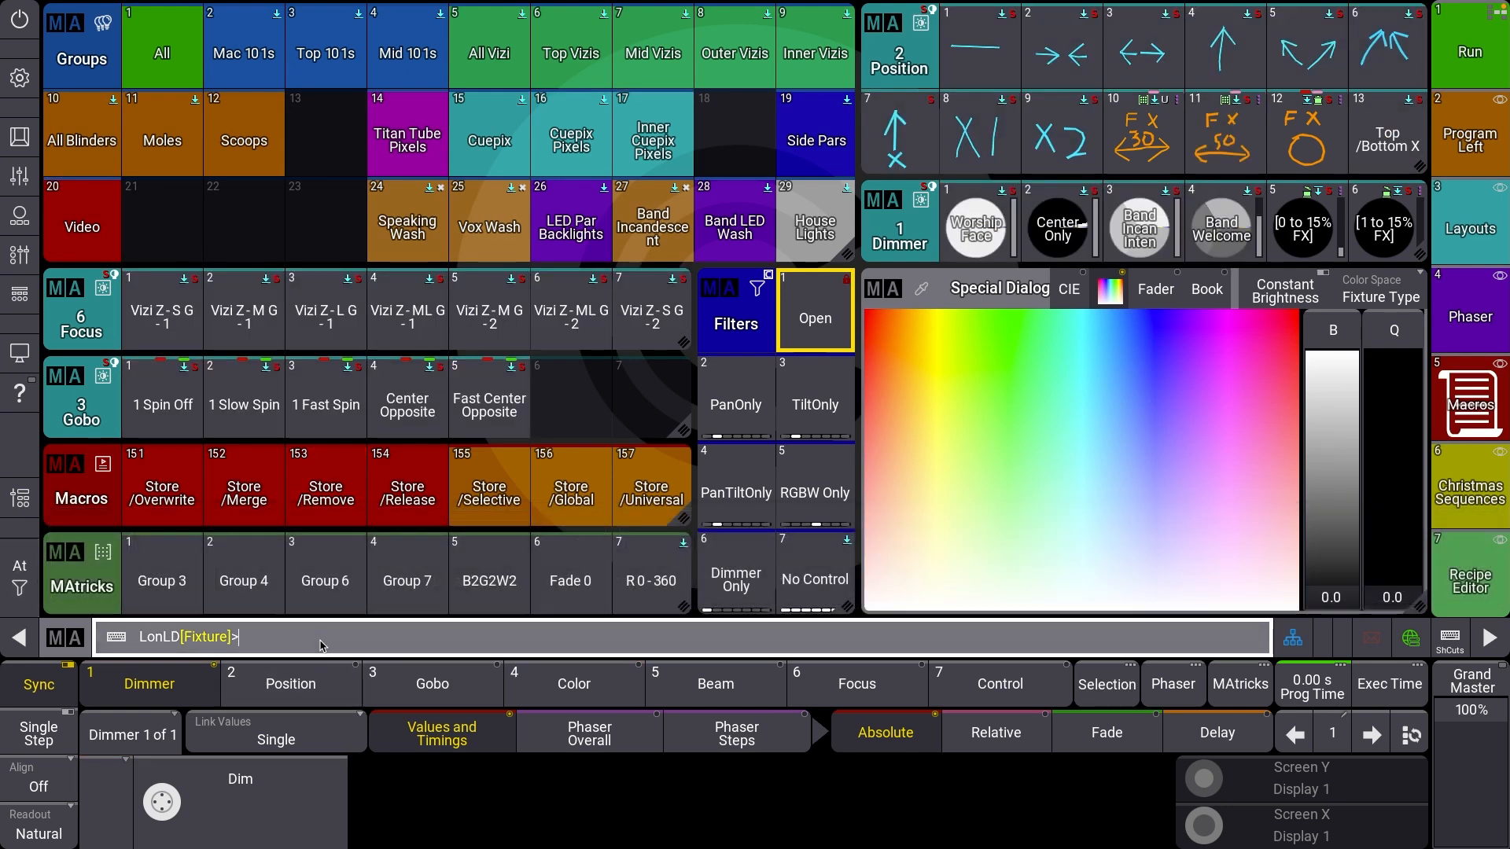
{"action": "type", "text": "ture 501 thru 512.1 thru 1"}
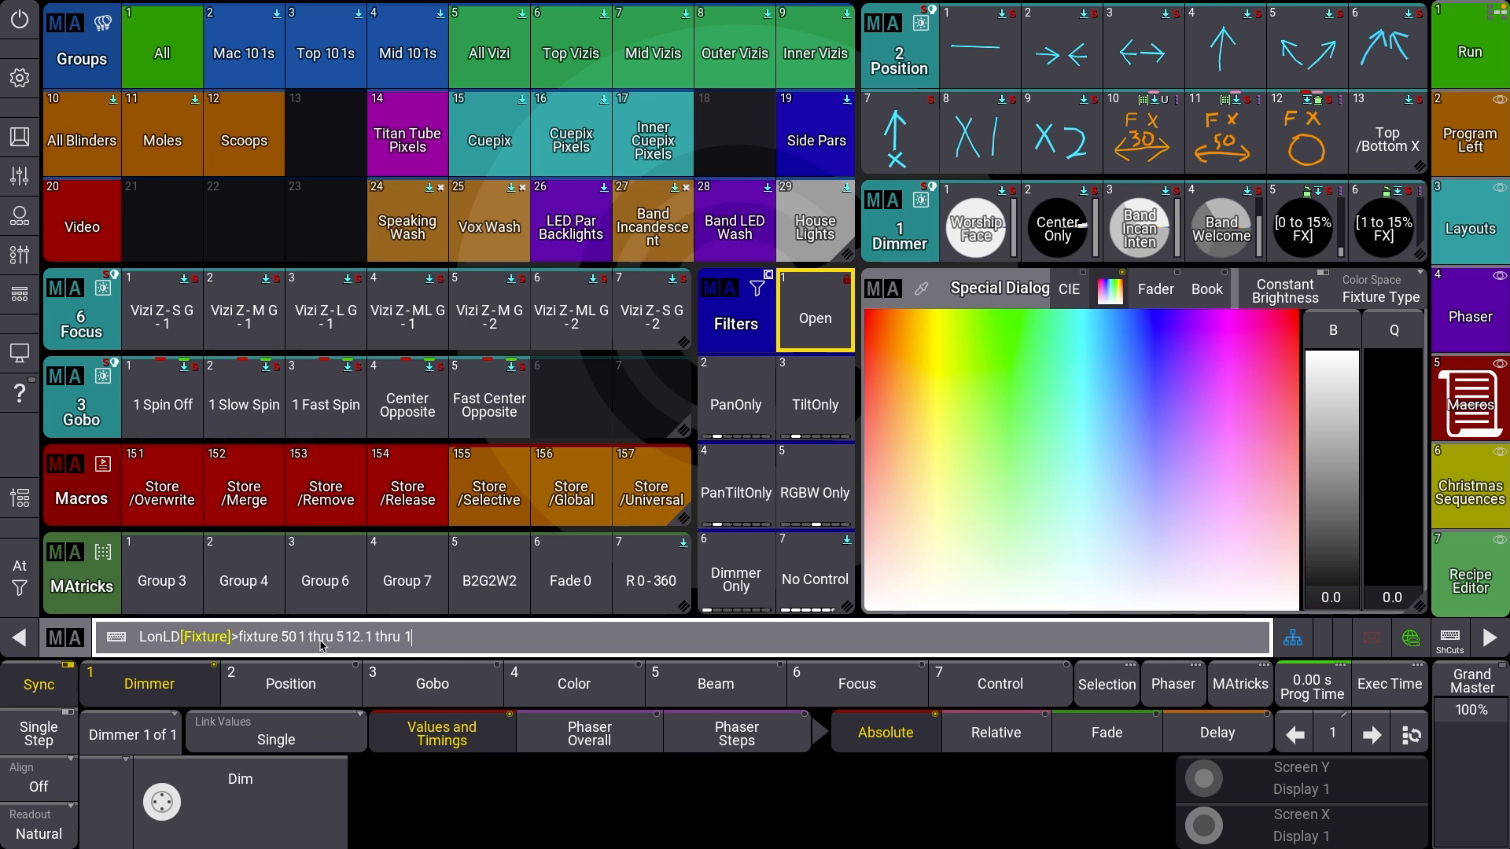
{"action": "key", "text": "Return"}
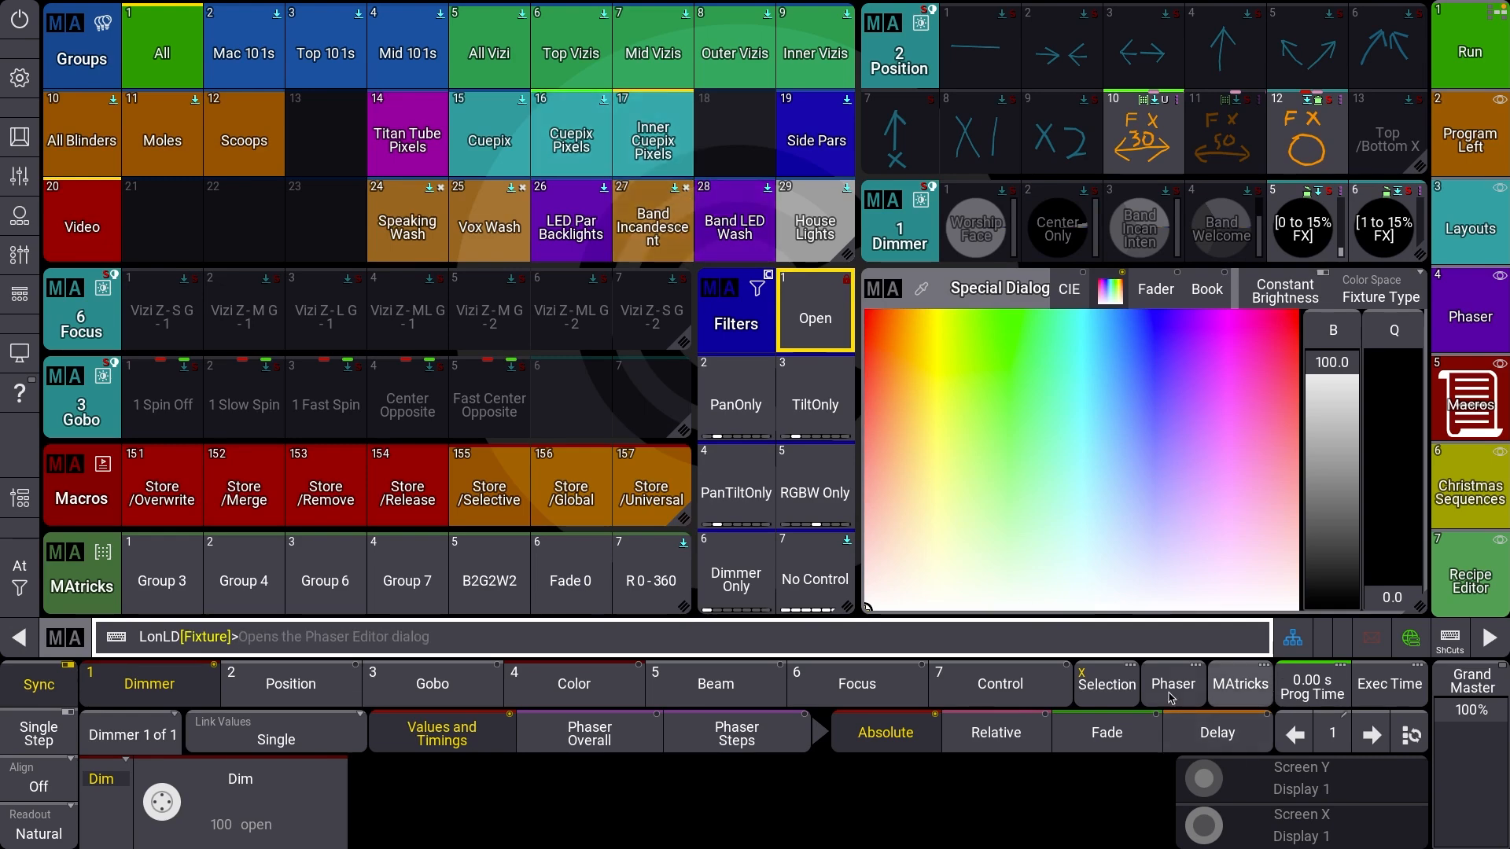
{"action": "left_click", "coordinate": [1107, 684]}
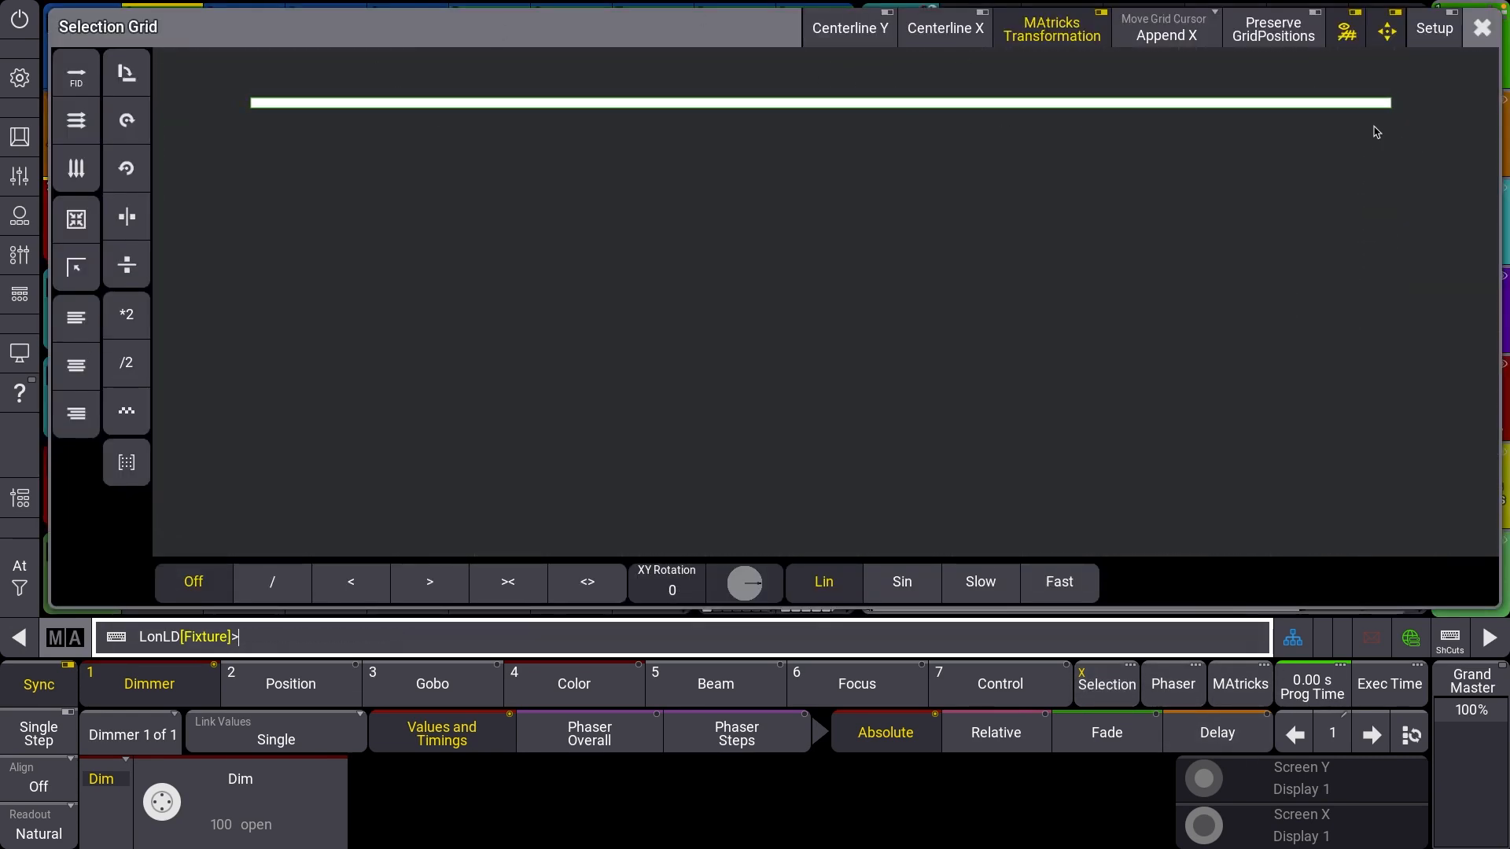
{"action": "left_click", "coordinate": [1483, 36]}
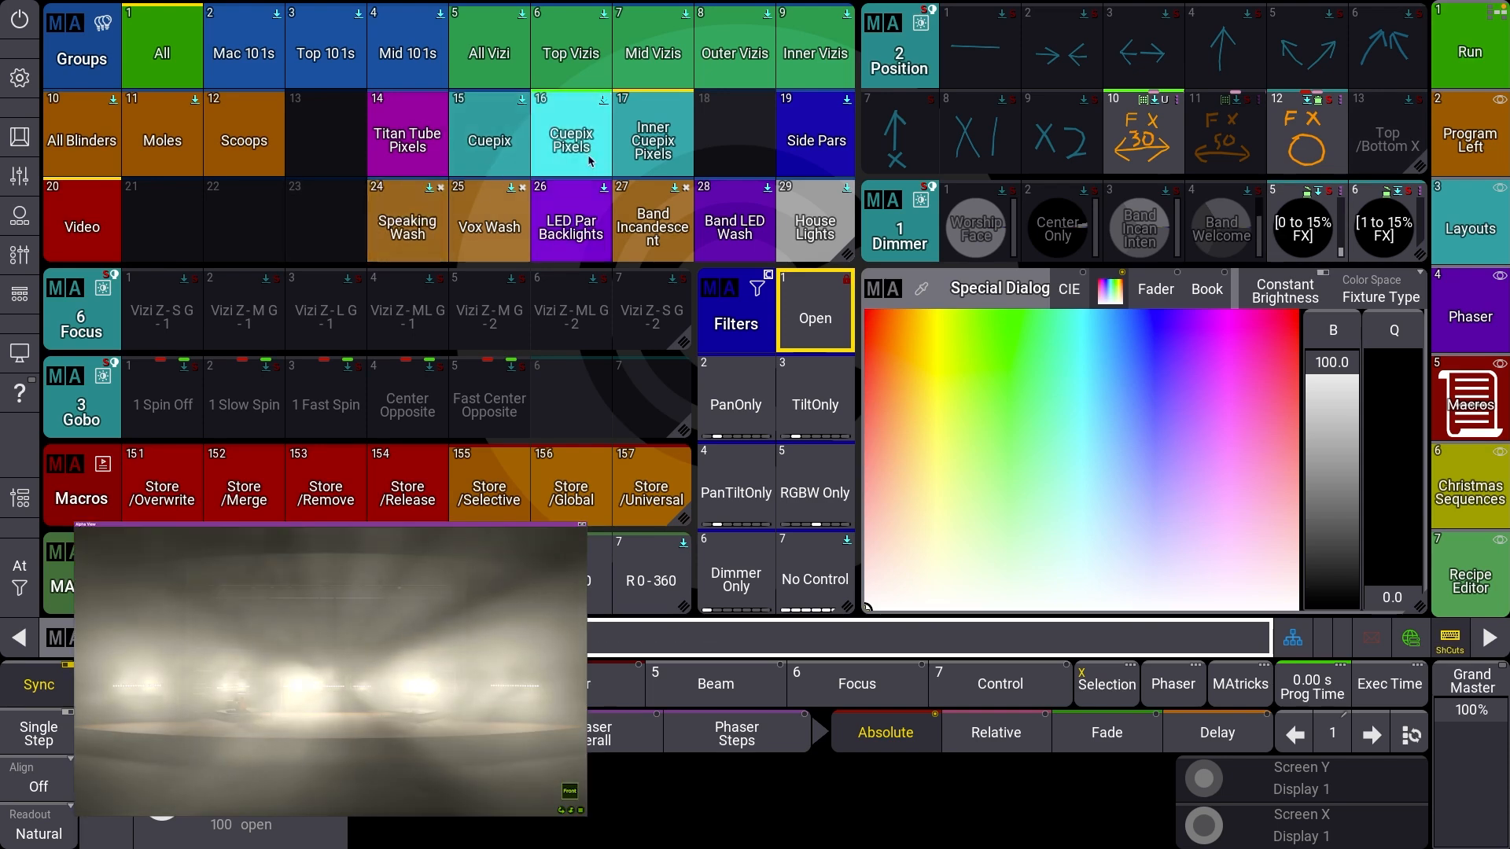
Step: Clear the programmer and select the Cuepix Pixels group in the Layouts view
{"action": "left_click", "coordinate": [24, 581]}
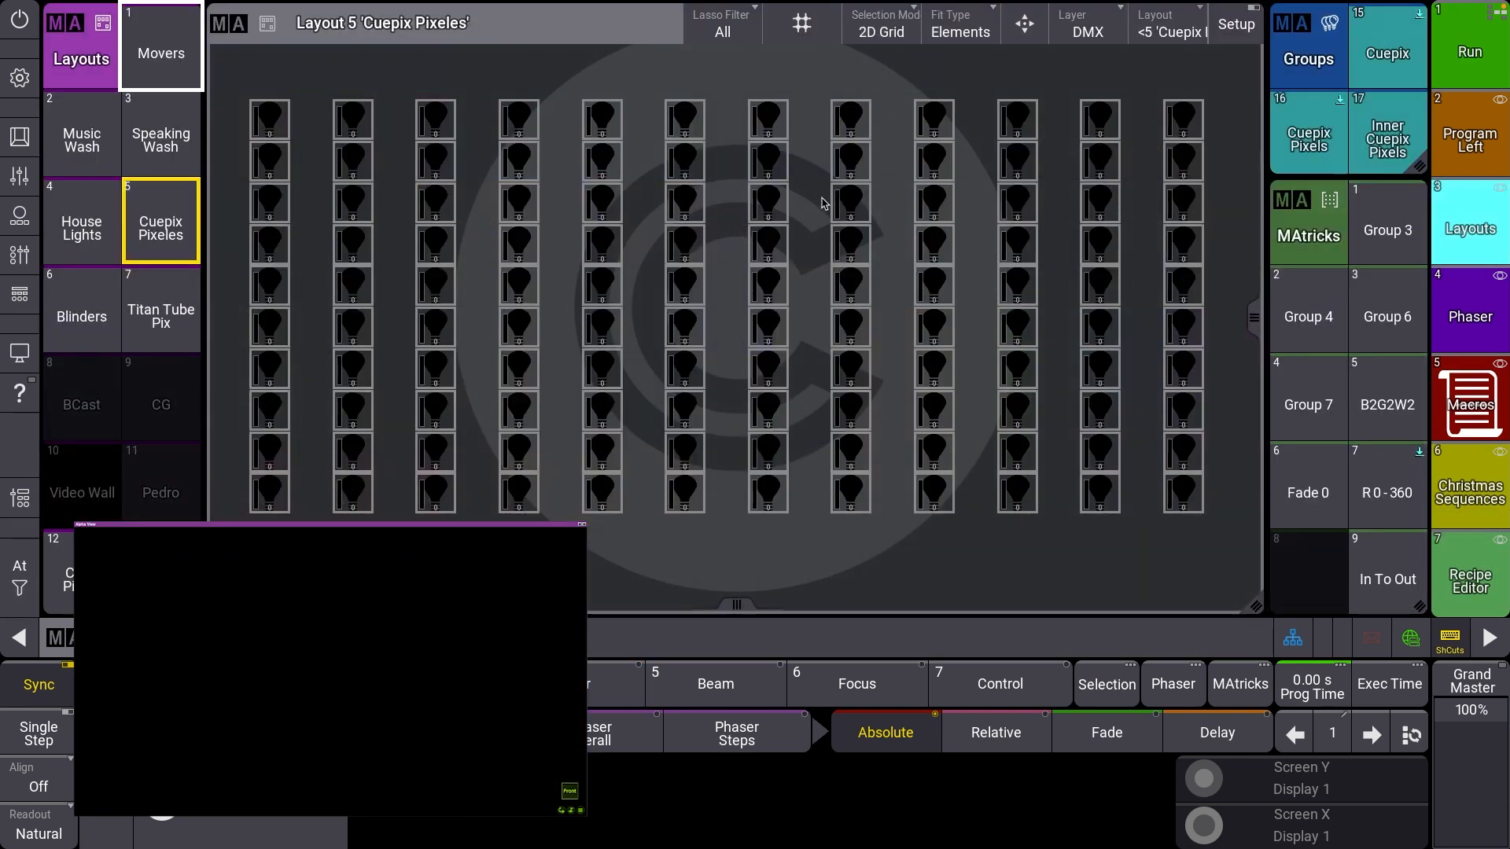
{"action": "left_click", "coordinate": [1470, 228]}
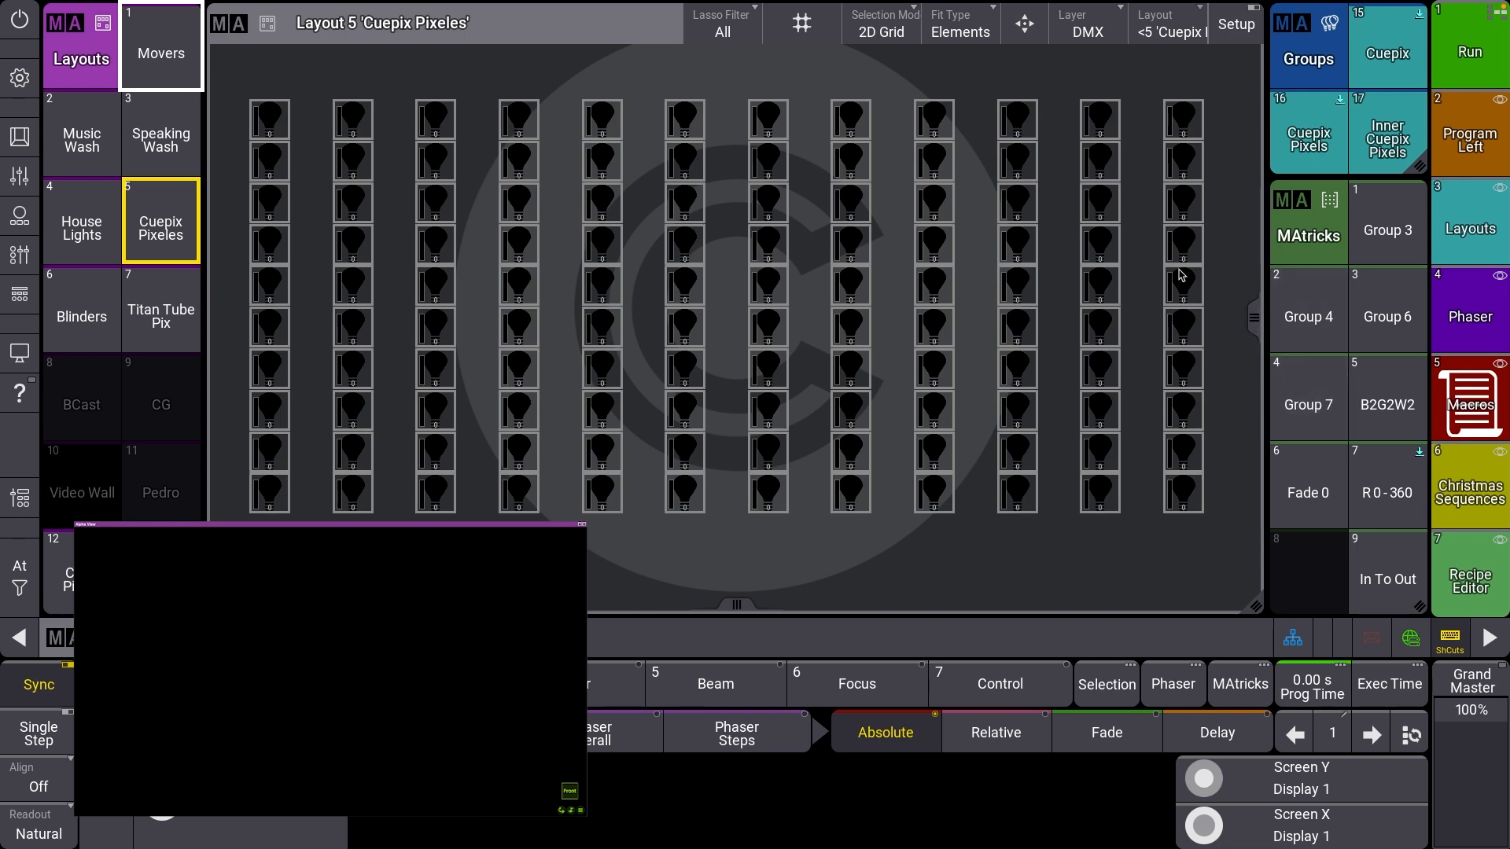
{"action": "left_click", "coordinate": [1301, 146]}
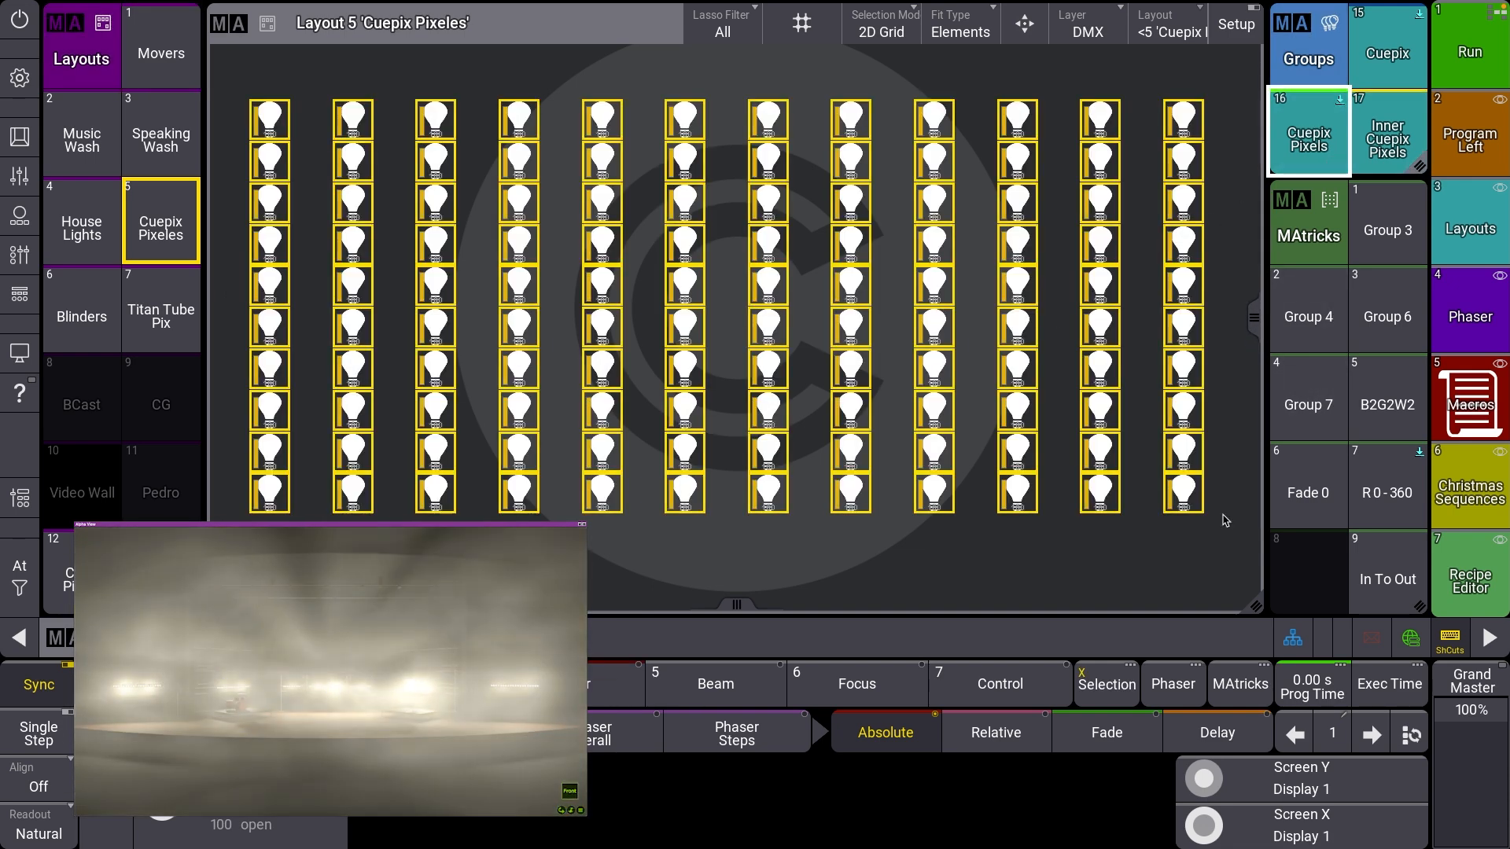
Step: Apply MAtricks to the selected Cuepix pixels with XGroup set to 4 and X set to 1
{"action": "left_click", "coordinate": [1240, 683]}
{"action": "left_click", "coordinate": [750, 189]}
{"action": "scroll", "coordinate": [771, 214], "scroll_direction": "down", "scroll_amount": 5}
{"action": "scroll", "coordinate": [770, 213], "scroll_direction": "up", "scroll_amount": 4}
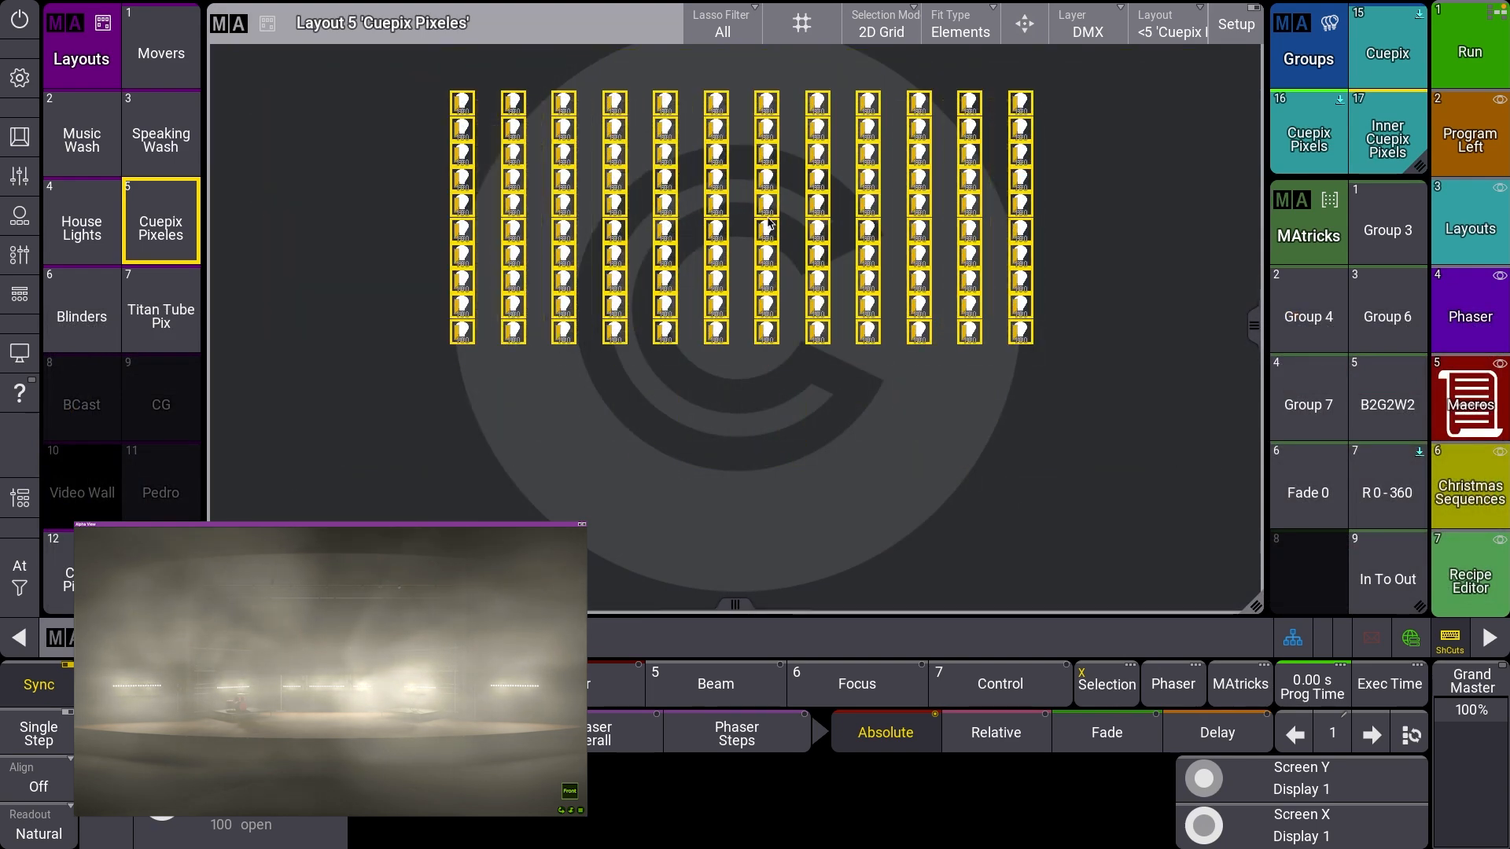
{"action": "left_click_drag", "start_coordinate": [770, 213], "coordinate": [768, 200]}
{"action": "left_click", "coordinate": [1249, 692]}
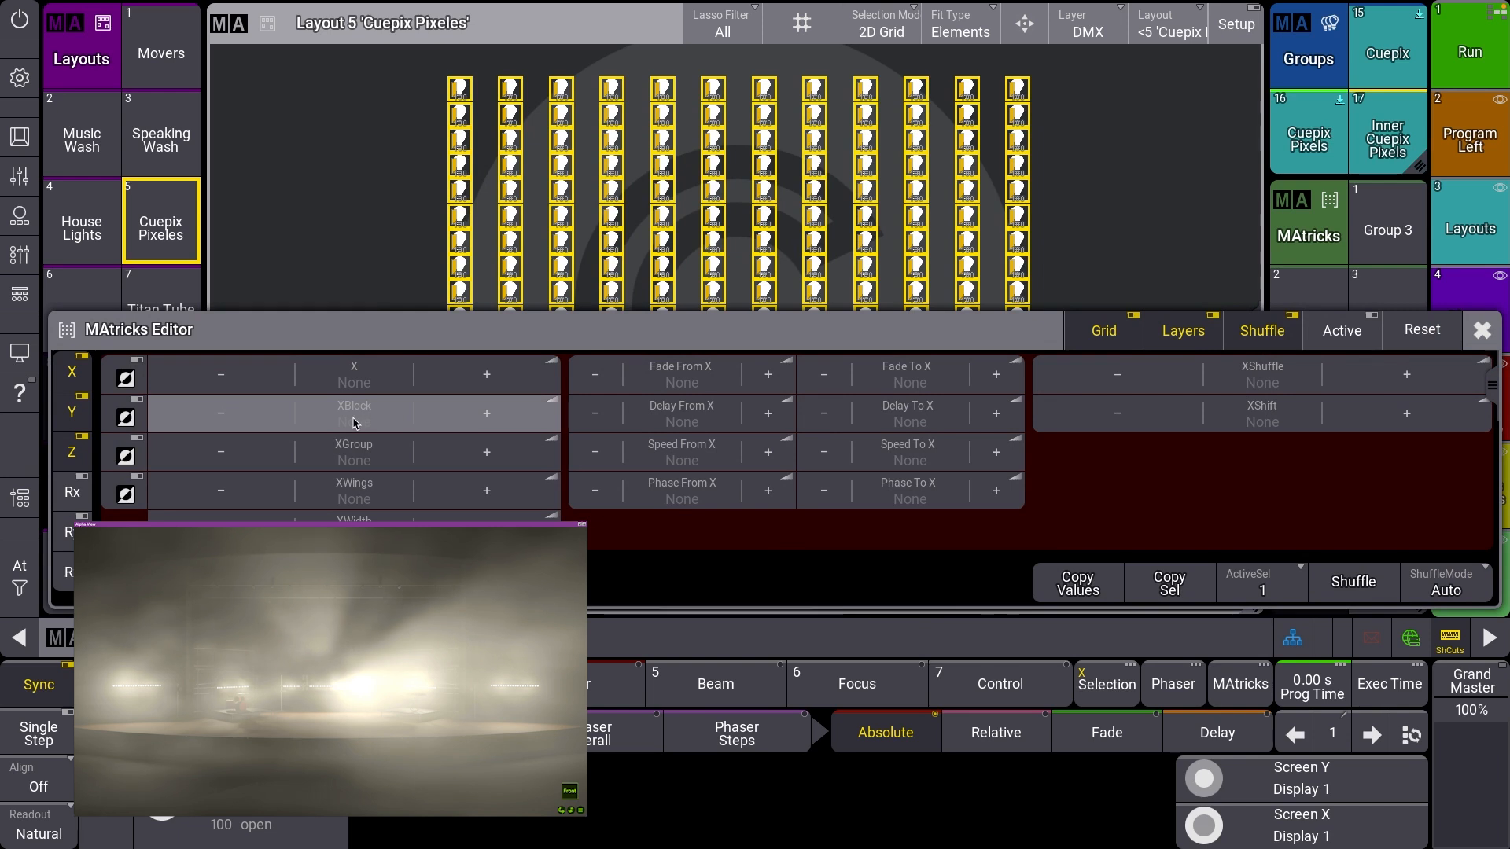
{"action": "left_click_drag", "start_coordinate": [356, 453], "coordinate": [504, 463]}
{"action": "left_click", "coordinate": [464, 368]}
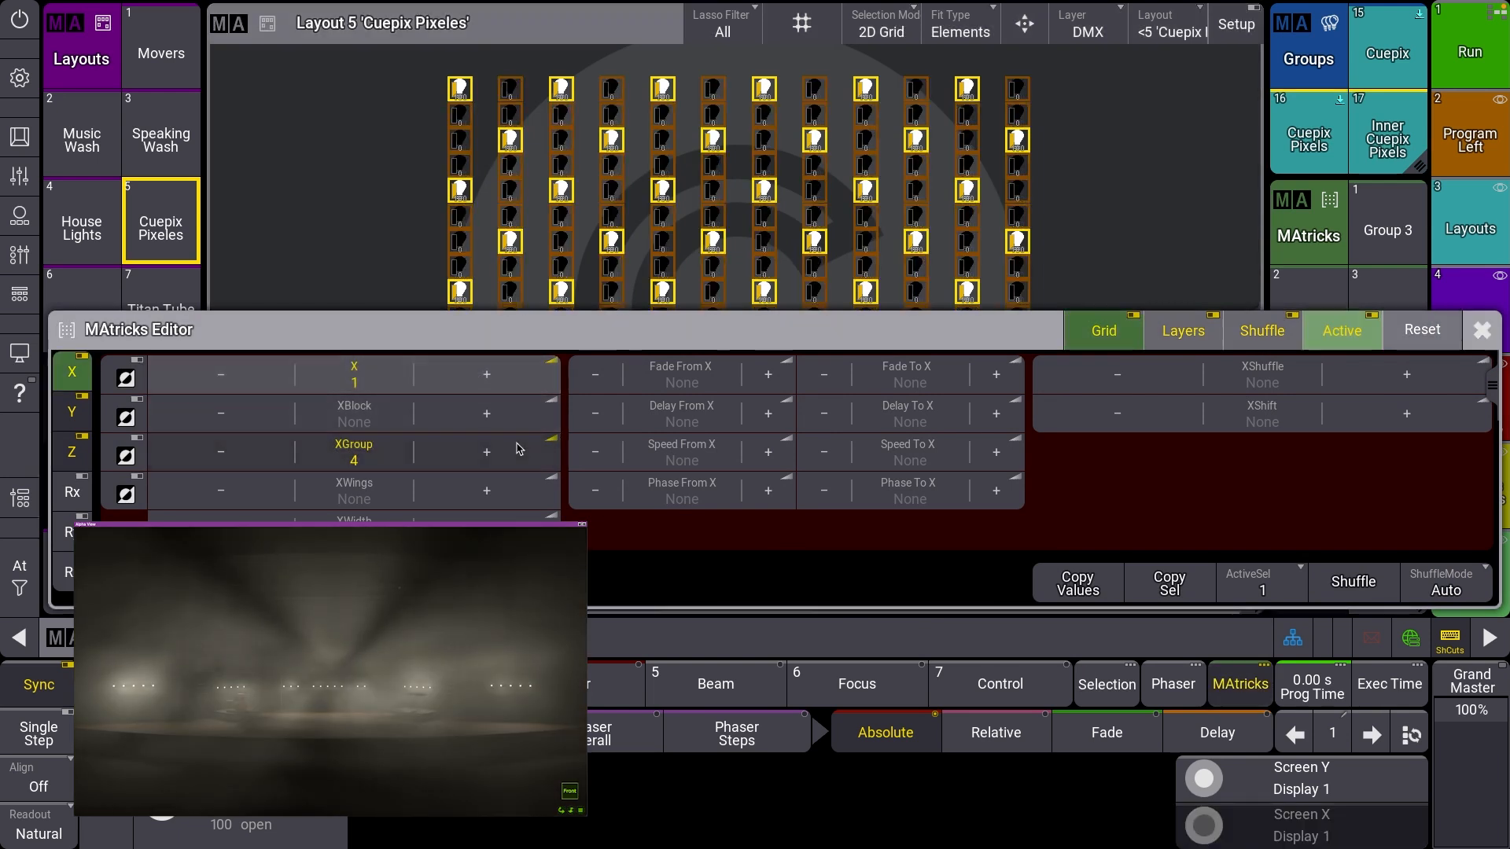
Step: Step the MAtricks X value to 2, set XBlock to 2, and advance X to 4
{"action": "left_click", "coordinate": [489, 384]}
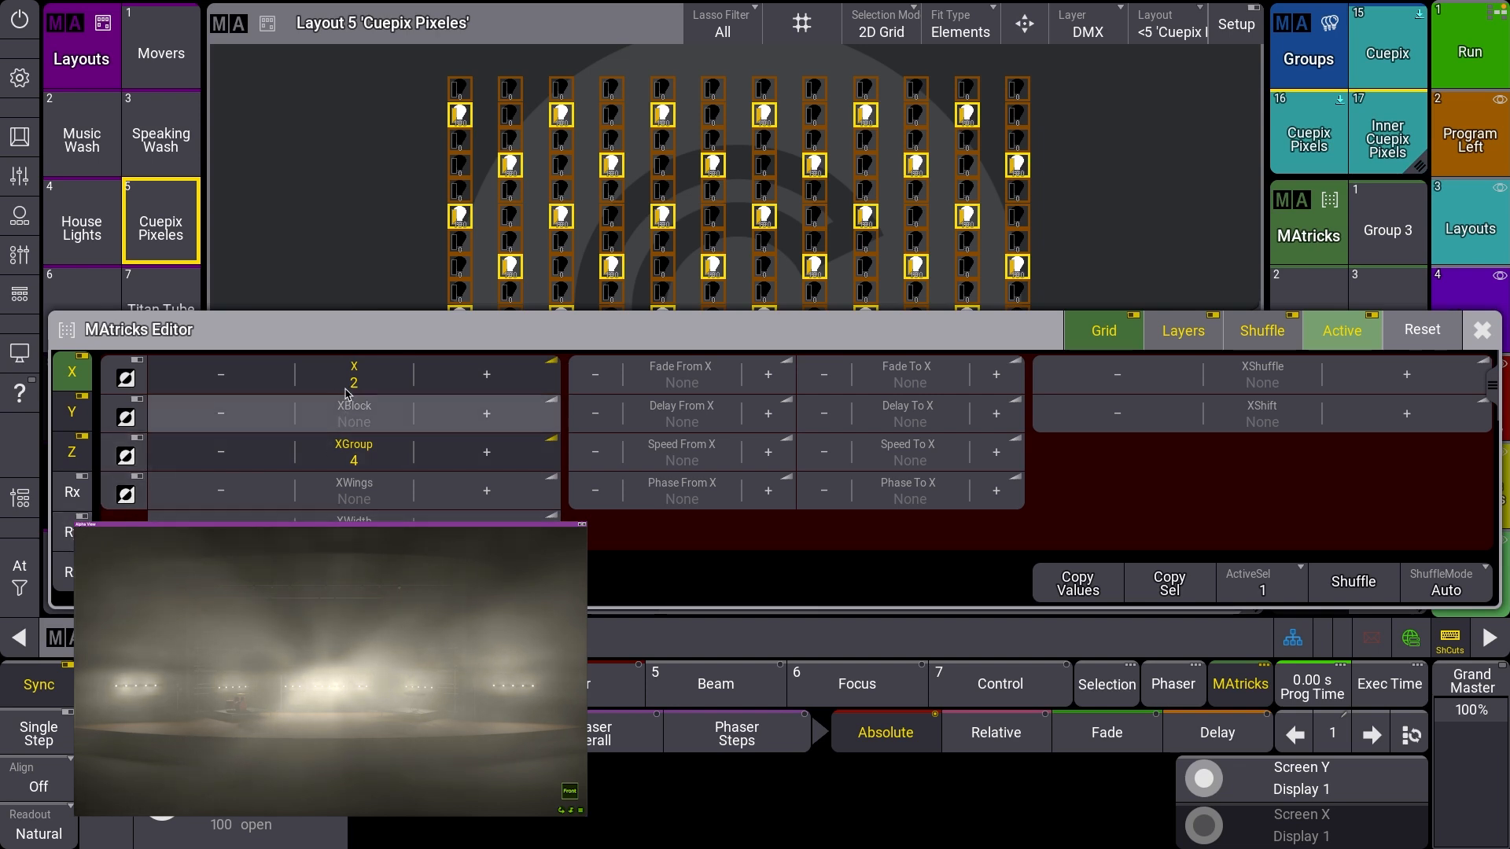
{"action": "left_click", "coordinate": [486, 415]}
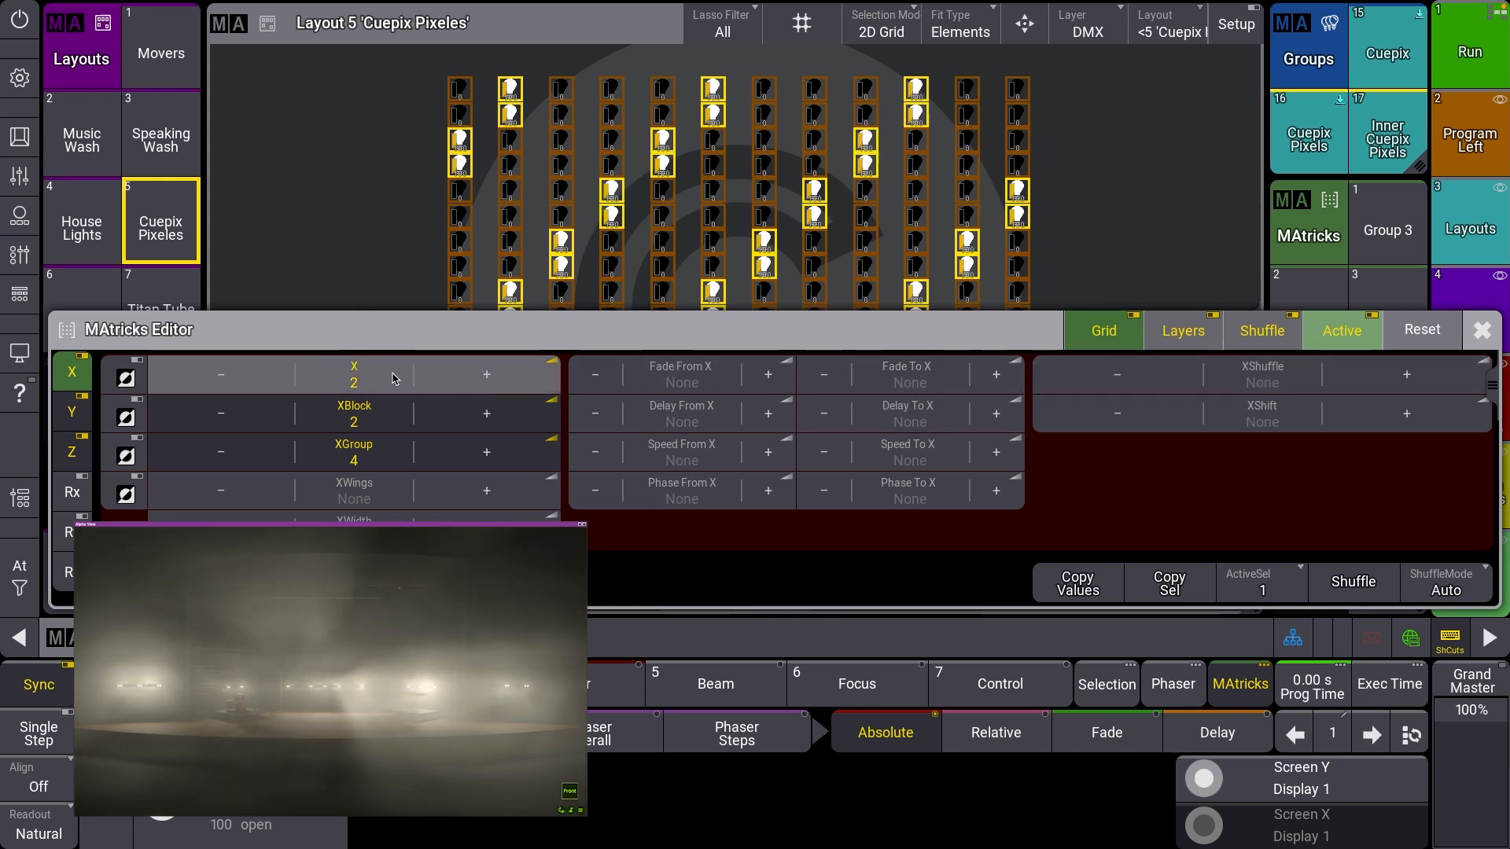
{"action": "double_click", "coordinate": [489, 376]}
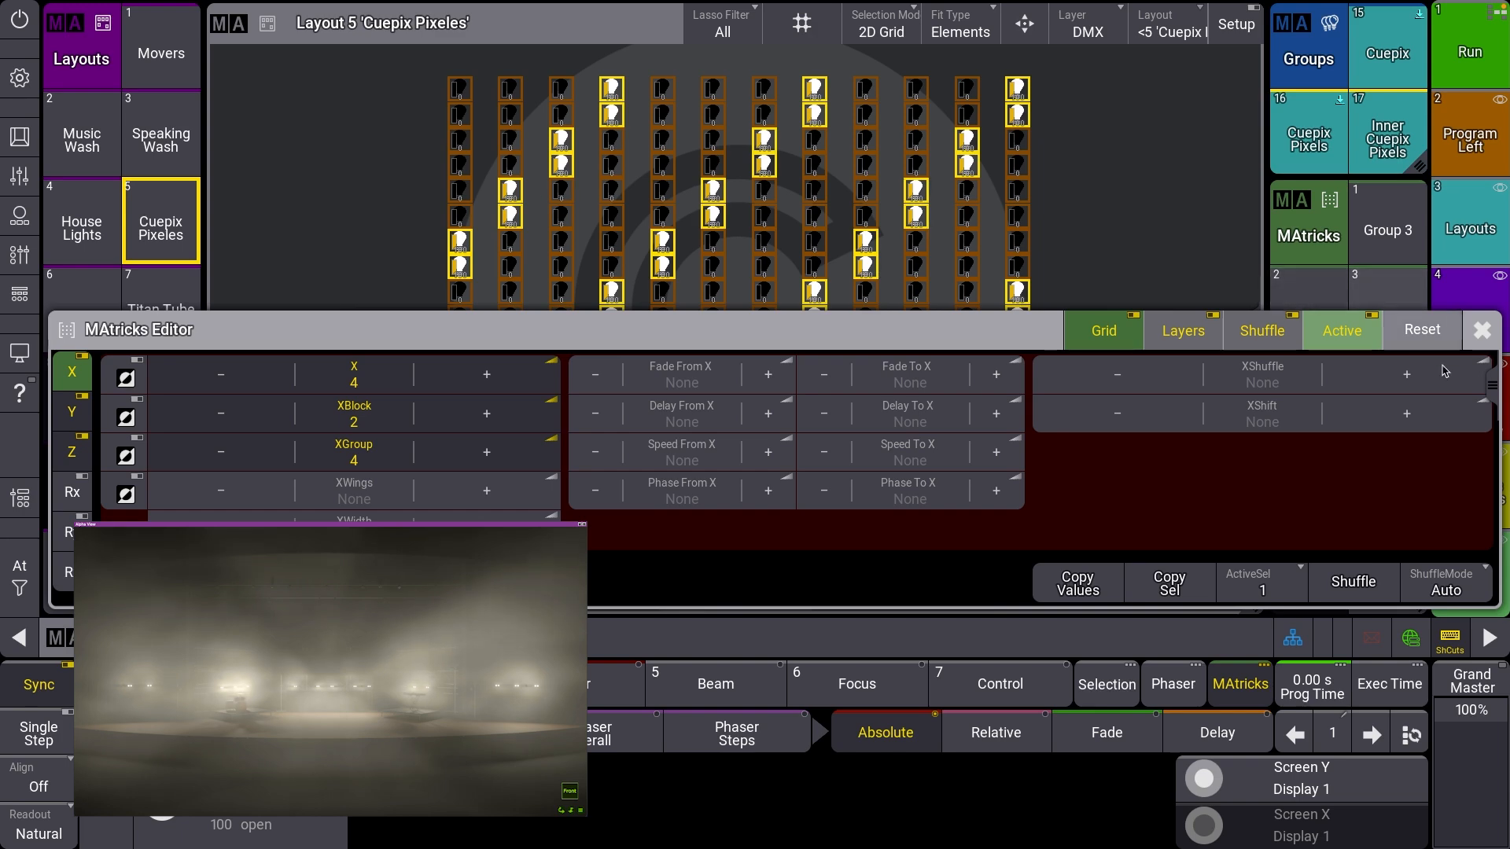
{"action": "left_click", "coordinate": [1481, 330]}
Step: Clear the programmer and switch to the Christmas Sequences view
{"action": "left_click", "coordinate": [20, 577]}
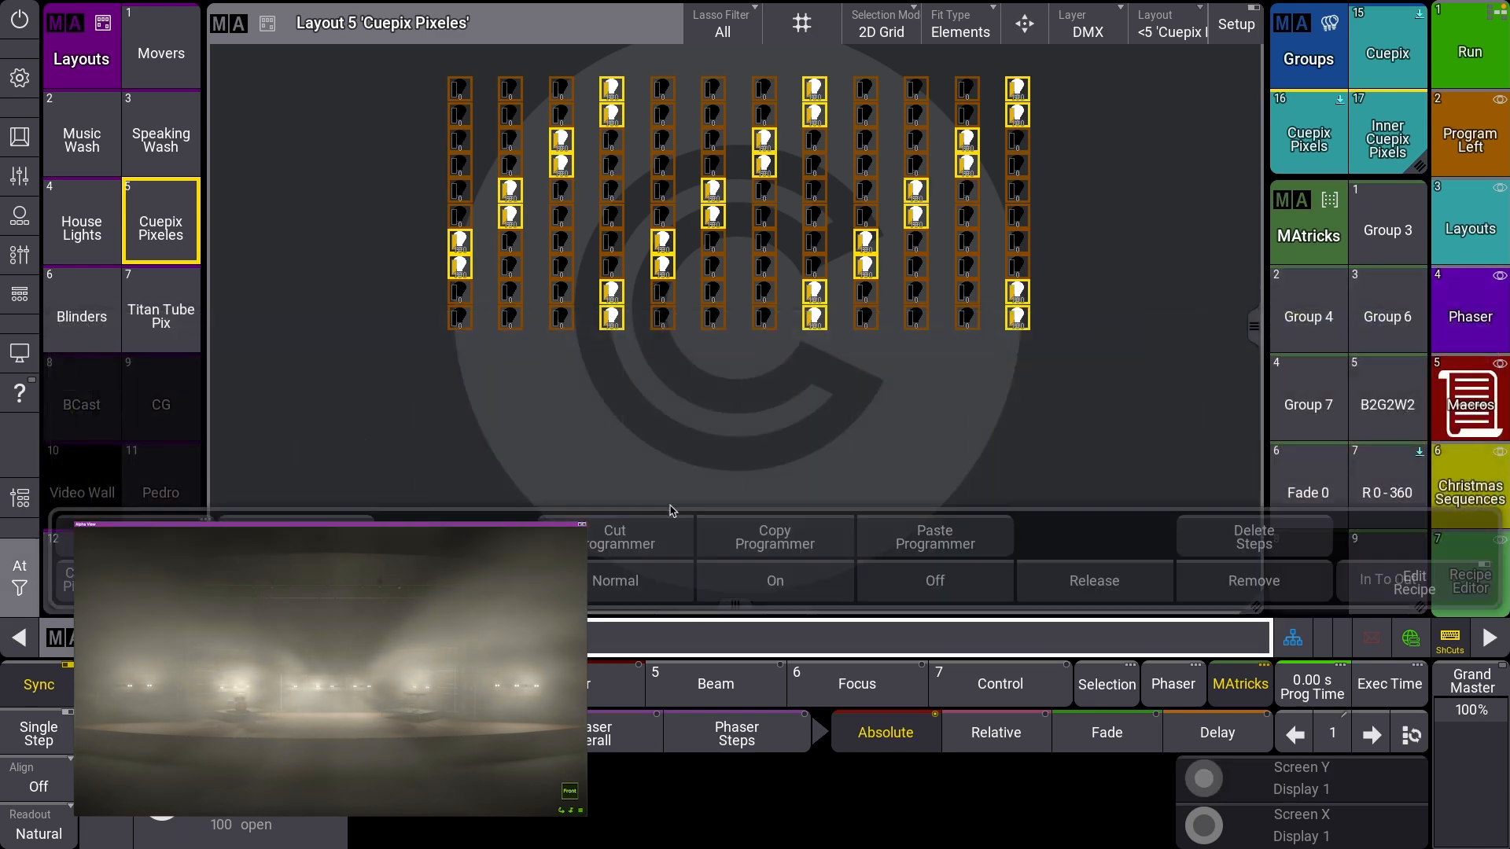
{"action": "left_click", "coordinate": [69, 589]}
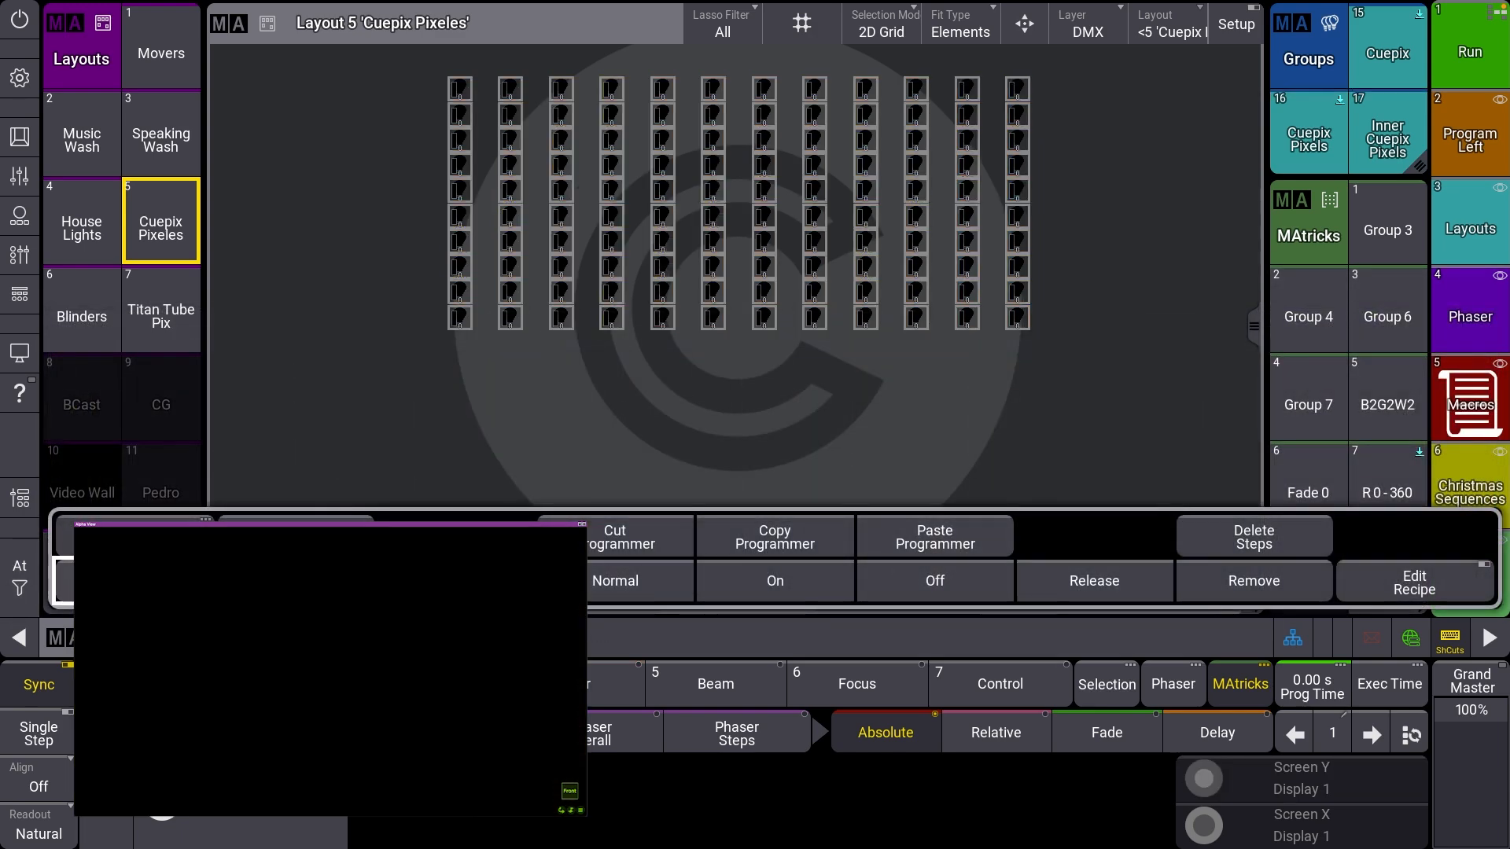
{"action": "left_click", "coordinate": [29, 593]}
{"action": "left_click", "coordinate": [1469, 489]}
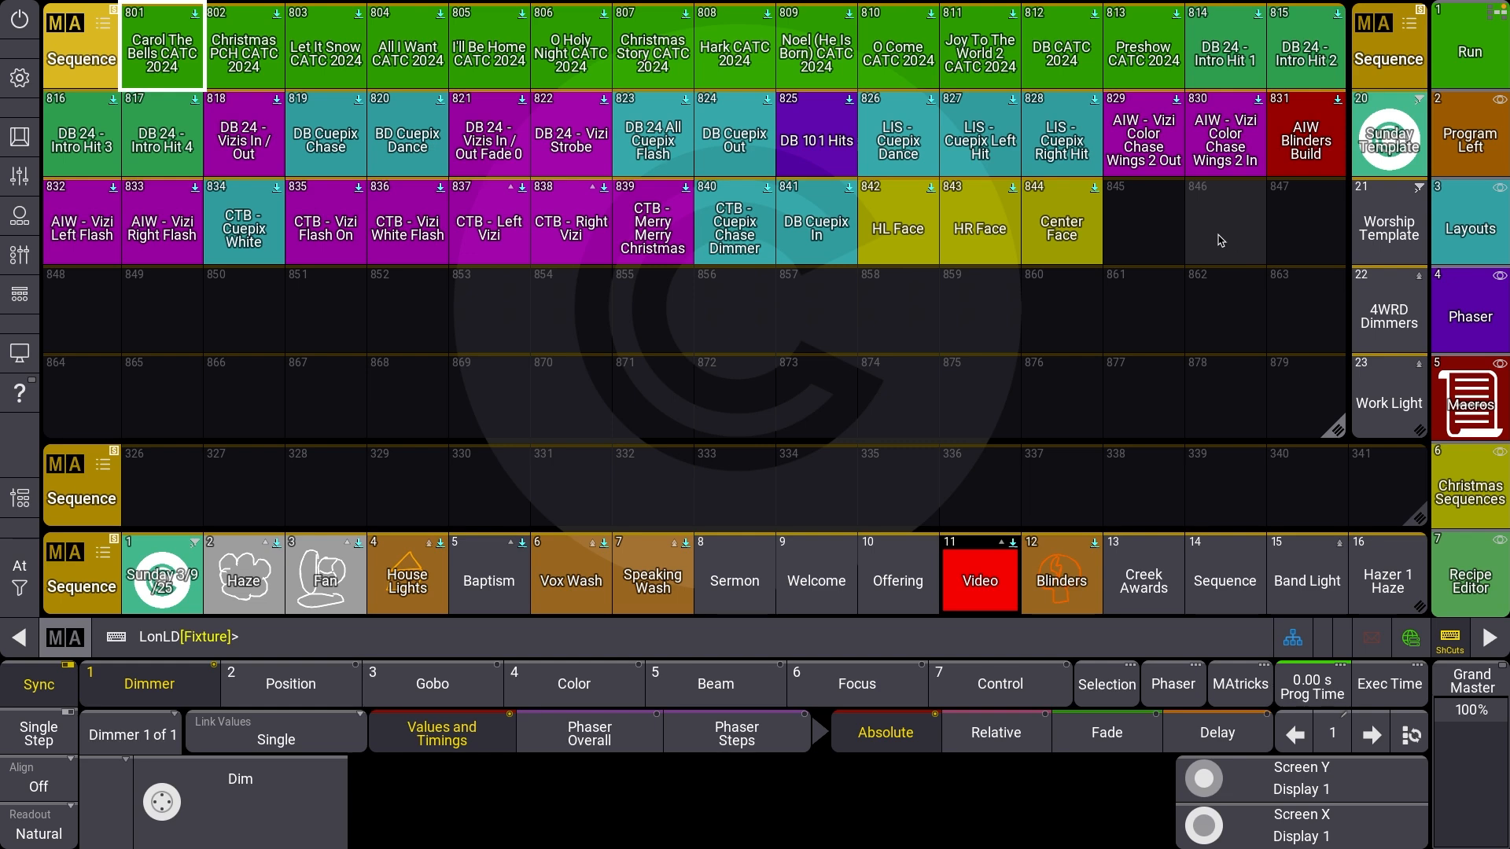
Step: Open the empty sequence 846 for editing and store cue 1 in it
{"action": "left_click", "coordinate": [1240, 683]}
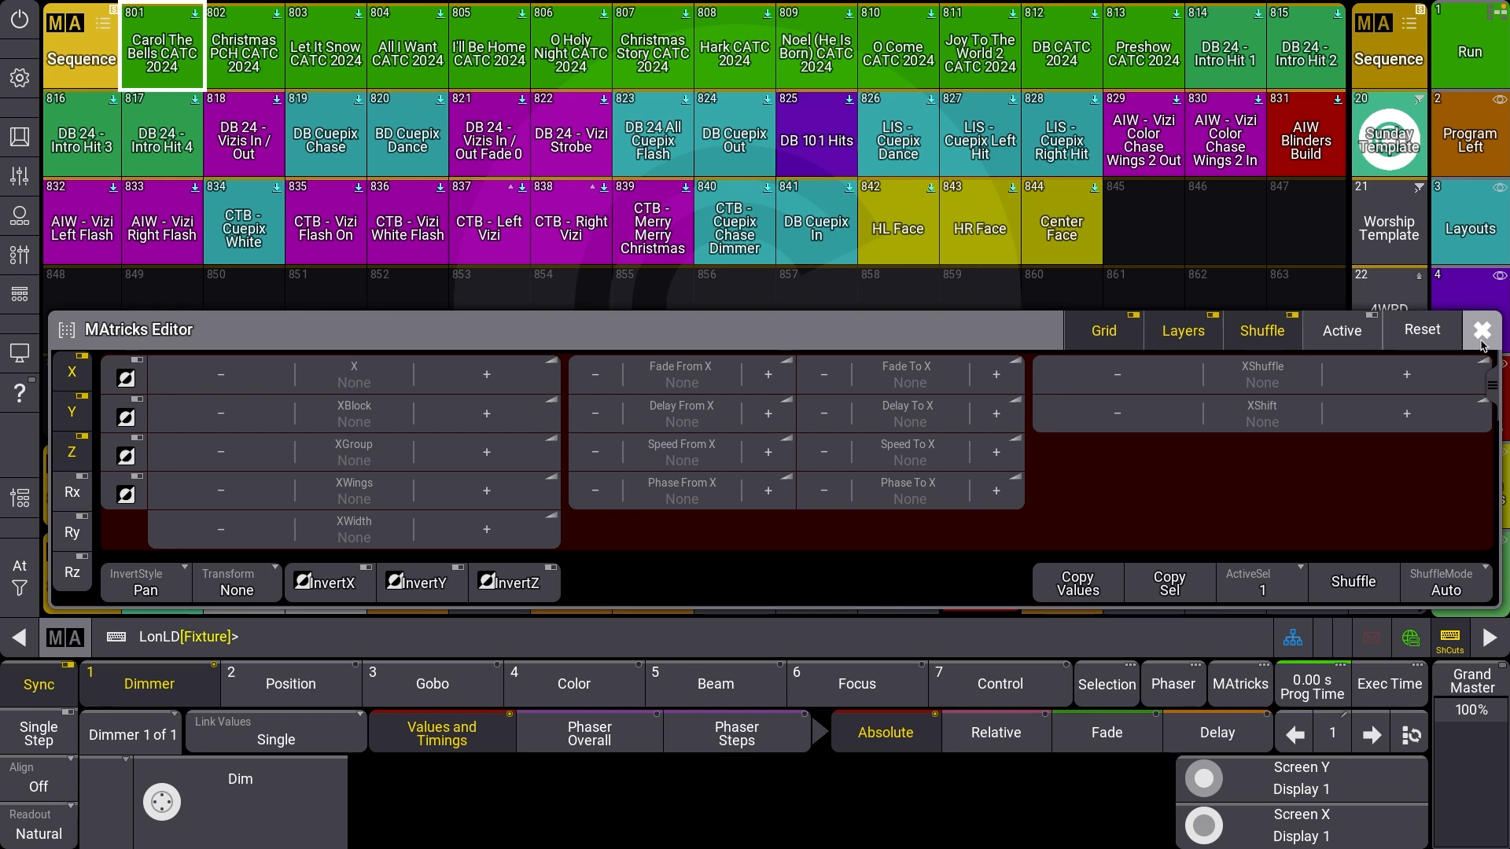
{"action": "left_click", "coordinate": [1482, 331]}
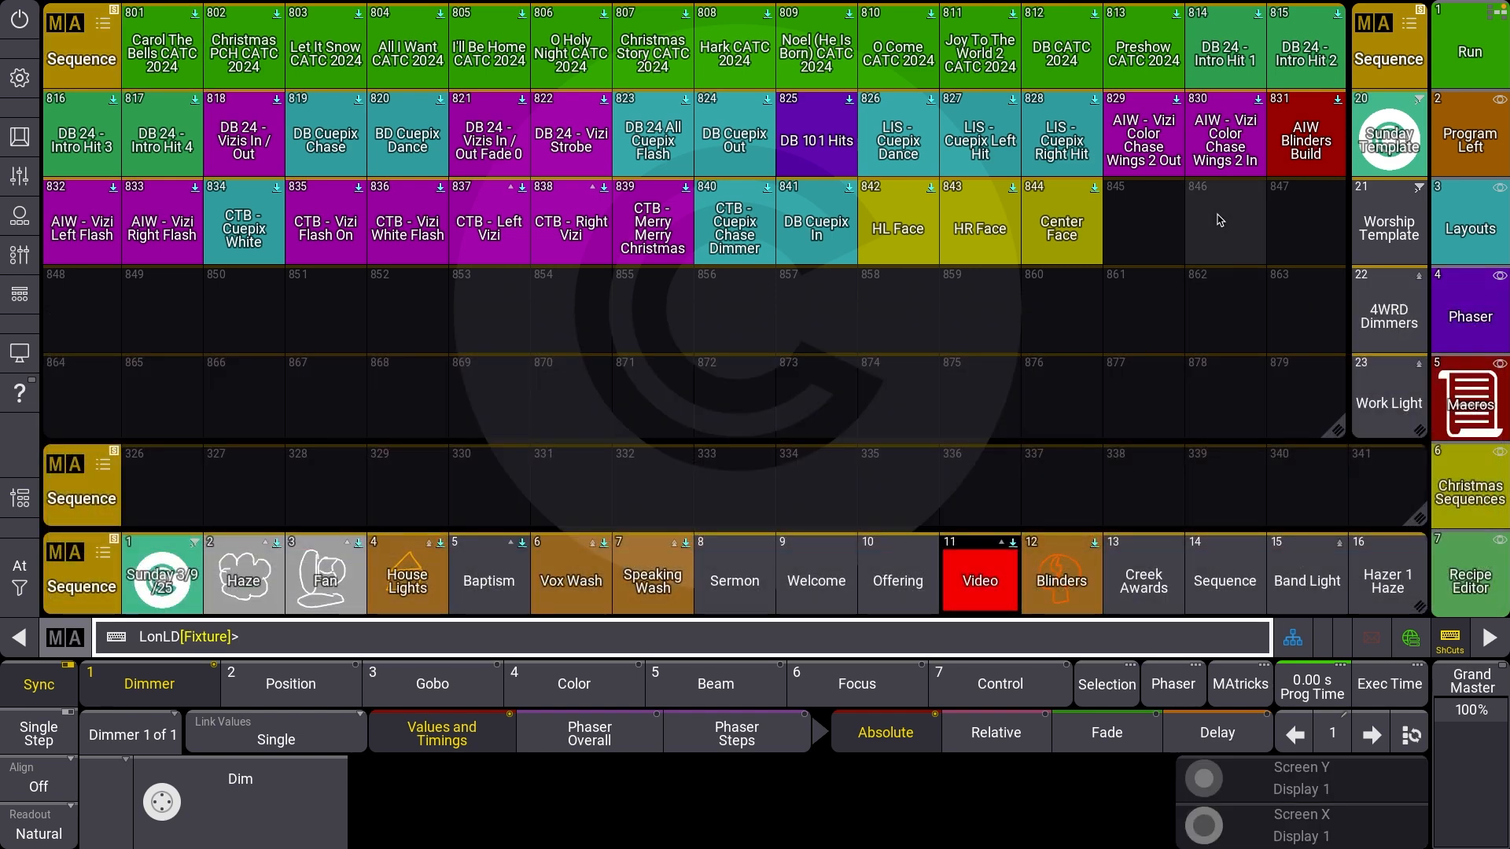
{"action": "left_click", "coordinate": [1222, 222]}
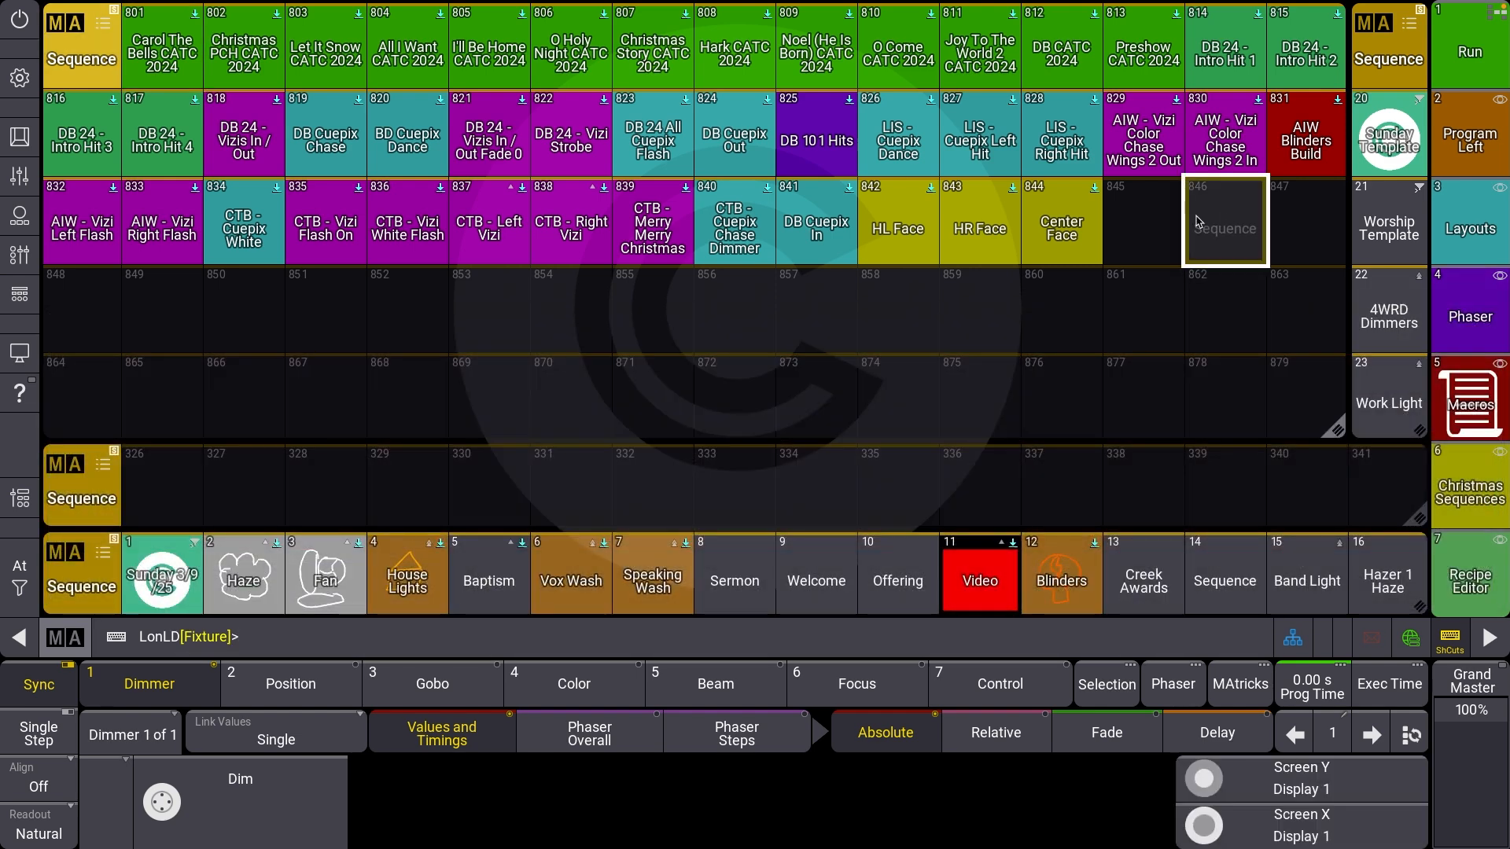
{"action": "left_click", "coordinate": [1243, 224]}
{"action": "left_click", "coordinate": [1187, 253]}
{"action": "type", "text": "sq1"}
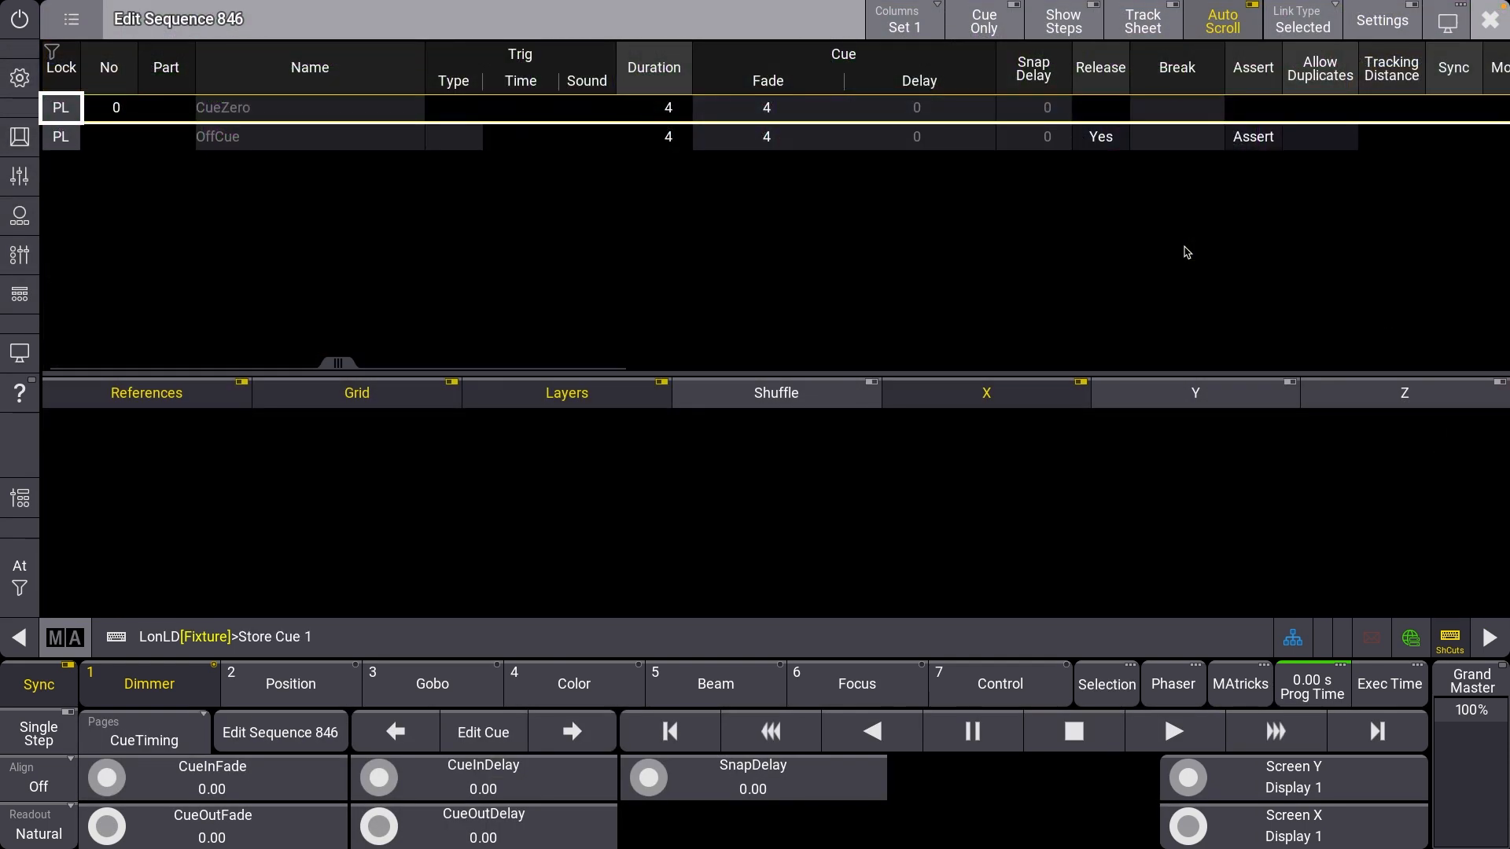
{"action": "key", "text": "Return"}
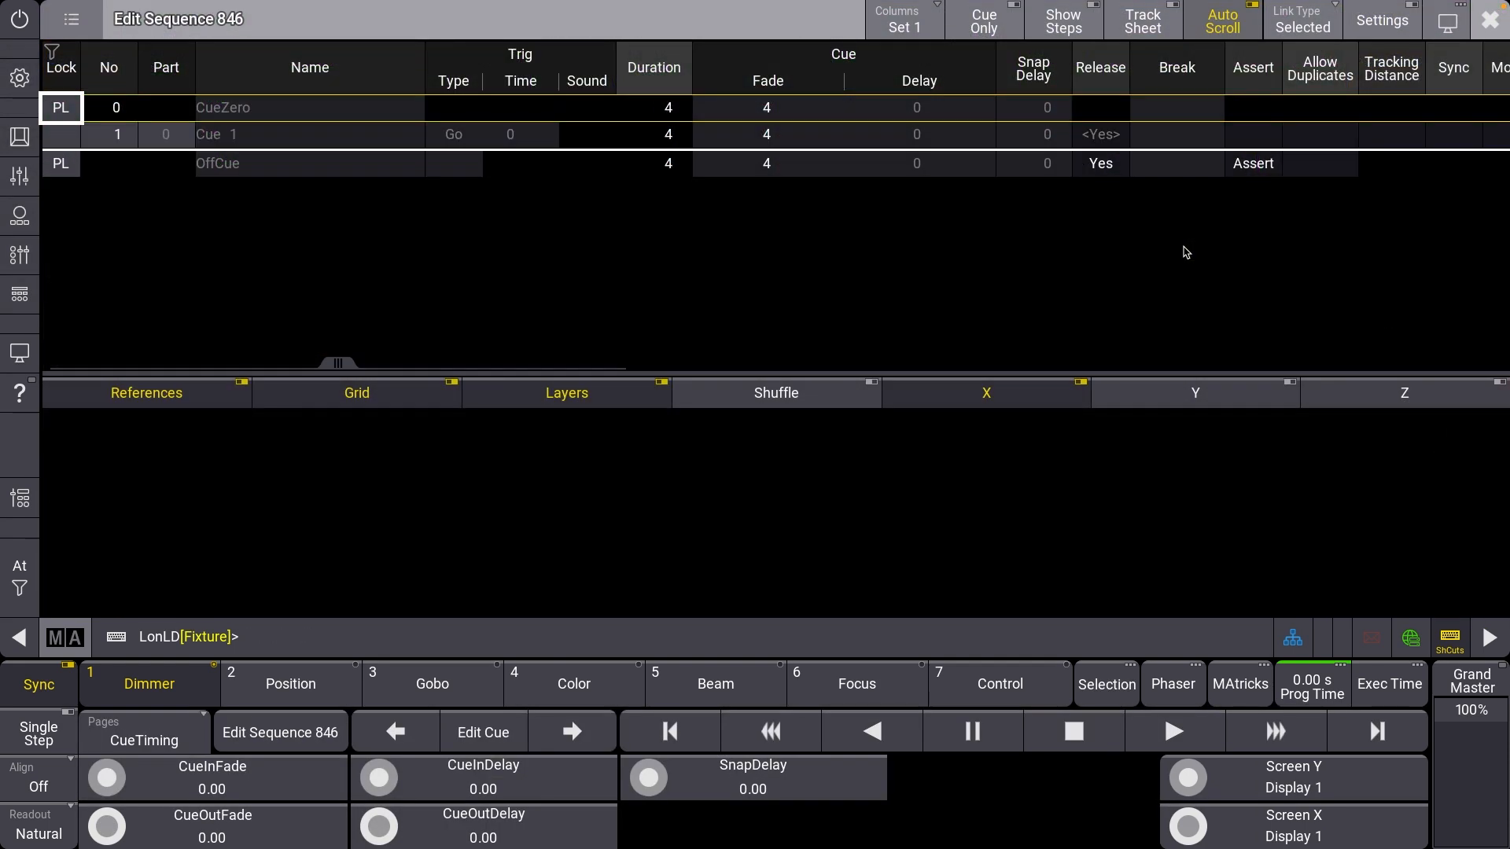
Step: Add a new recipe to cue 1 and set its selection to group 16, Cuepix Pixels
{"action": "left_click", "coordinate": [337, 136]}
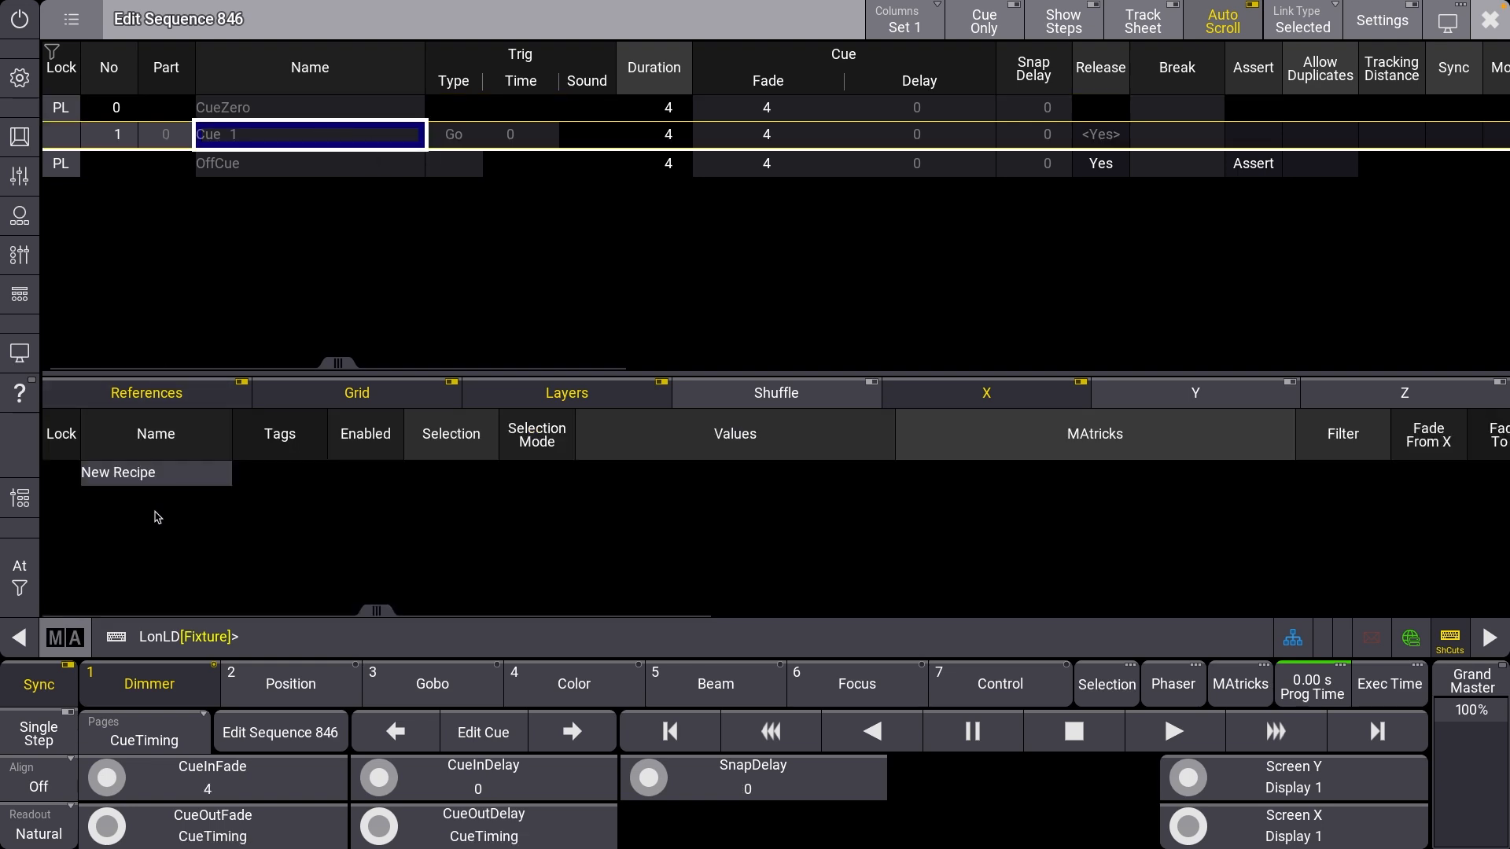
{"action": "left_click", "coordinate": [162, 478]}
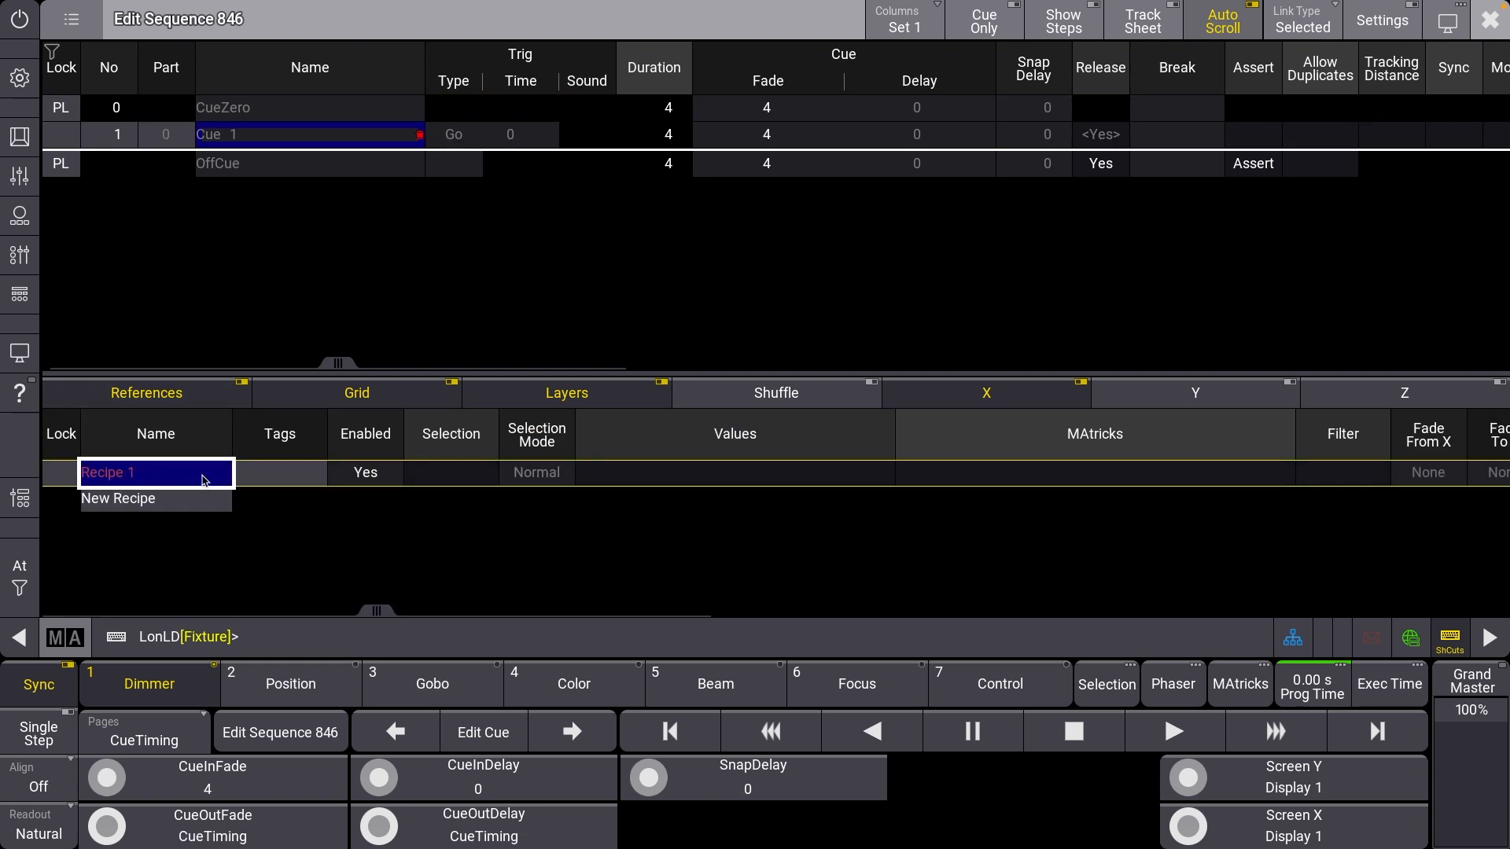
{"action": "double_click", "coordinate": [451, 475]}
{"action": "left_click", "coordinate": [659, 545]}
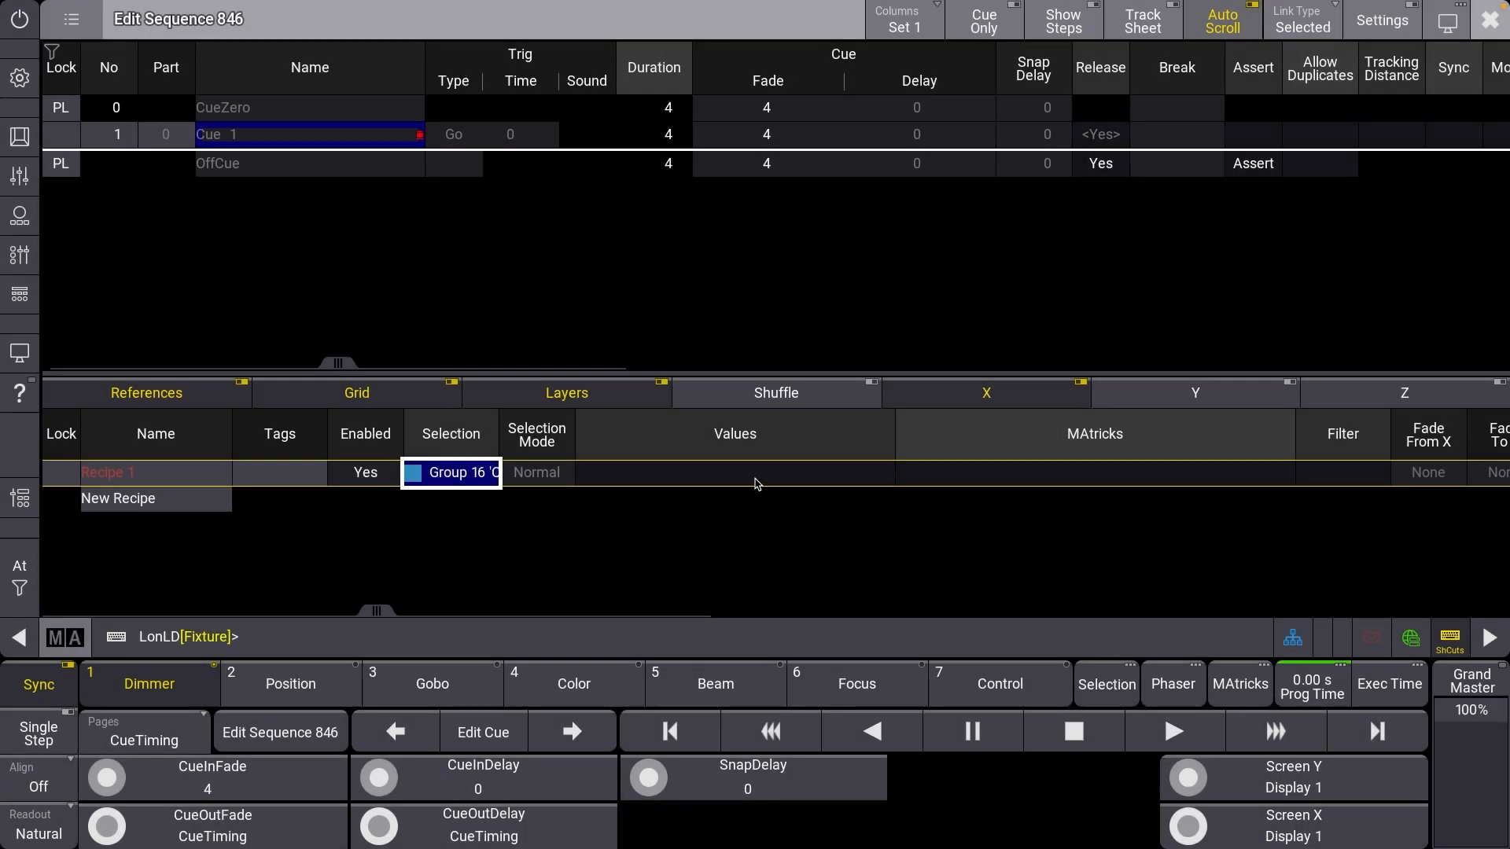
Step: Set the values of the cue 1 recipe to Dimmer preset 31 Full
{"action": "double_click", "coordinate": [752, 475]}
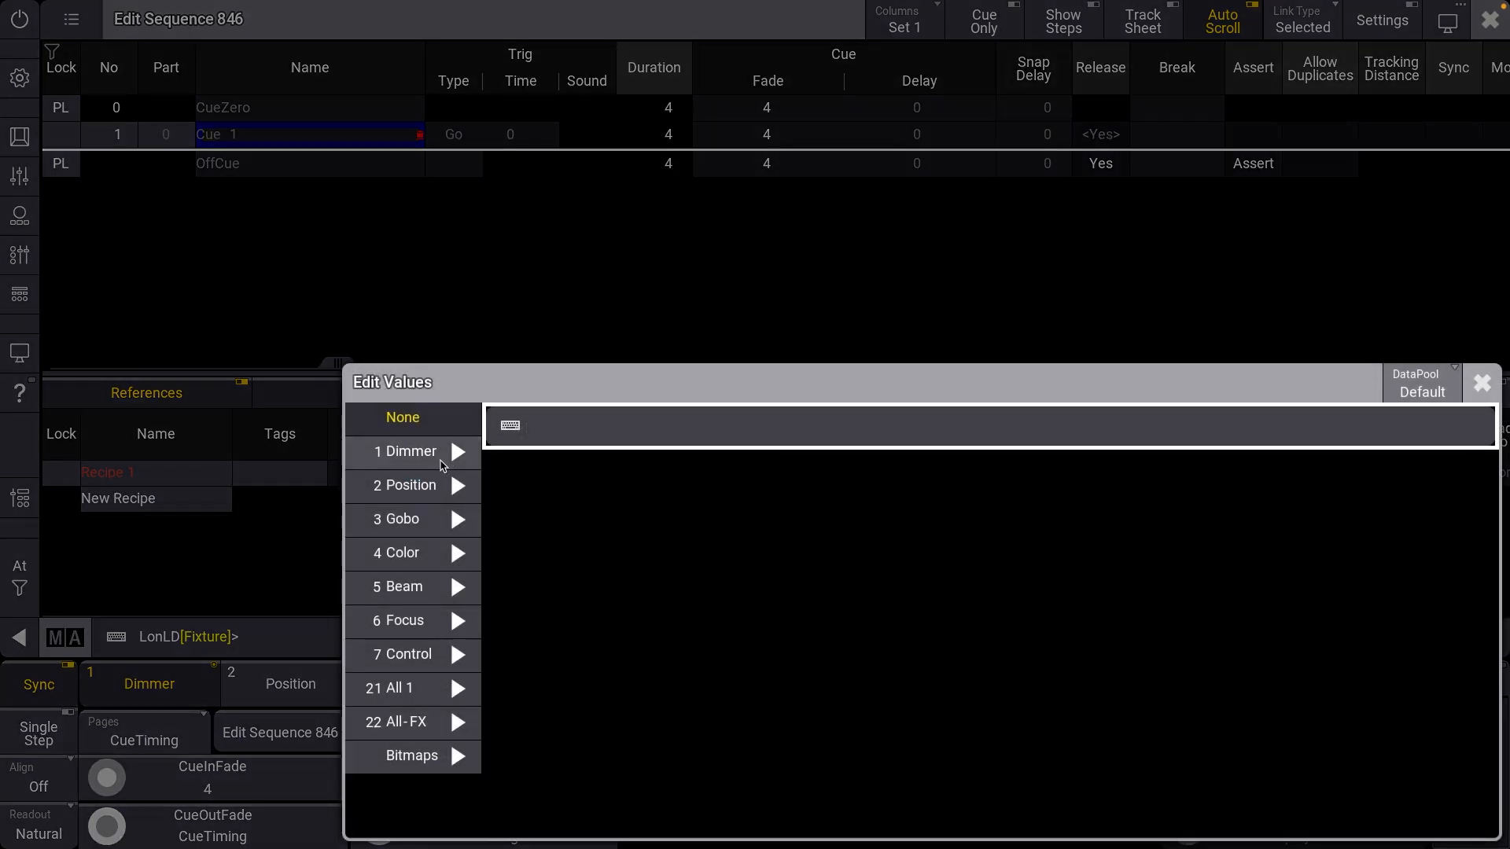
{"action": "left_click", "coordinate": [403, 452]}
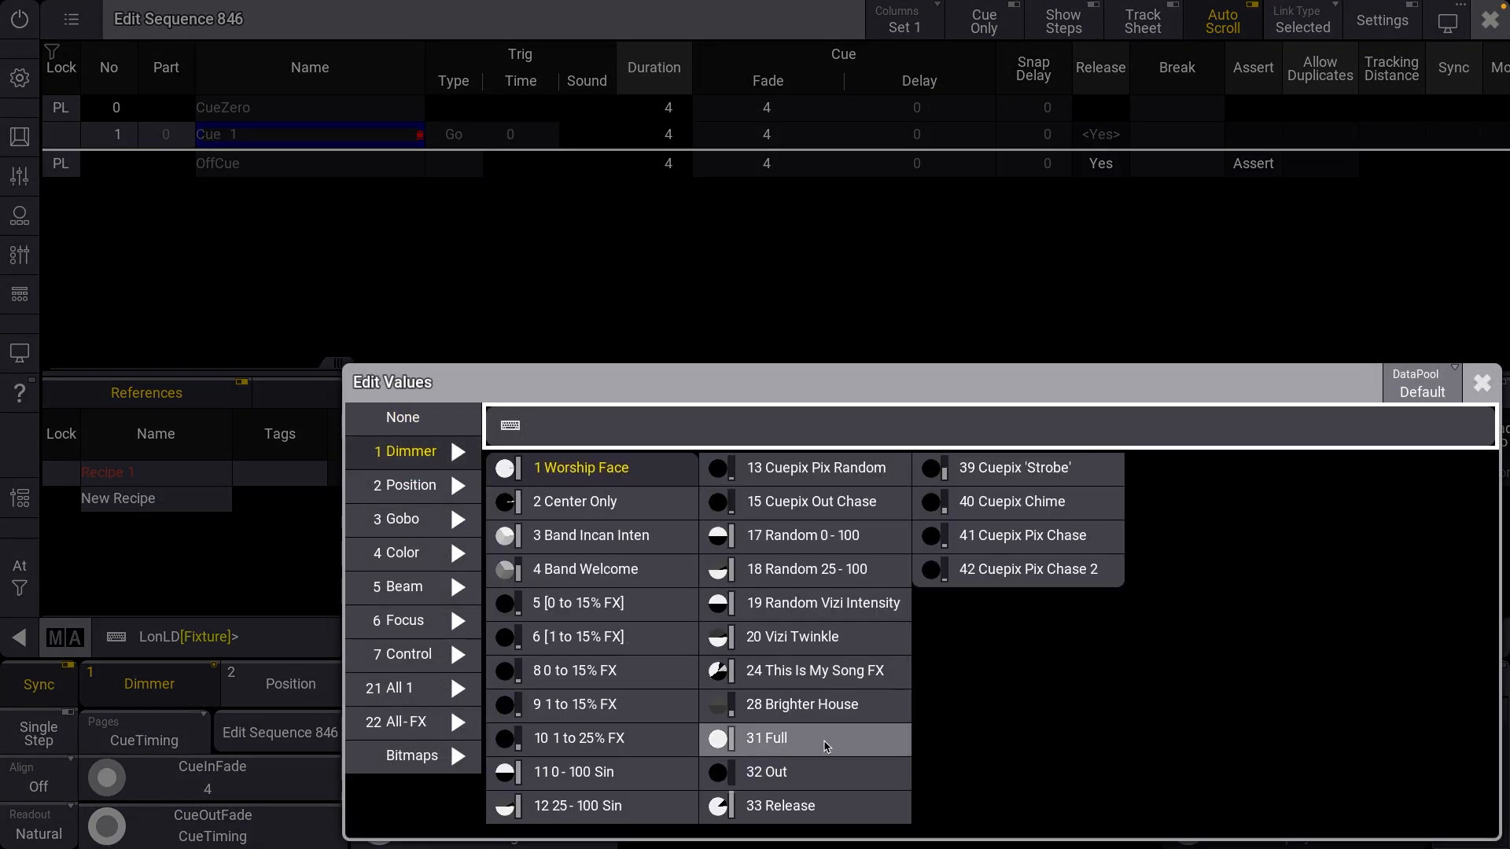
{"action": "left_click", "coordinate": [822, 747]}
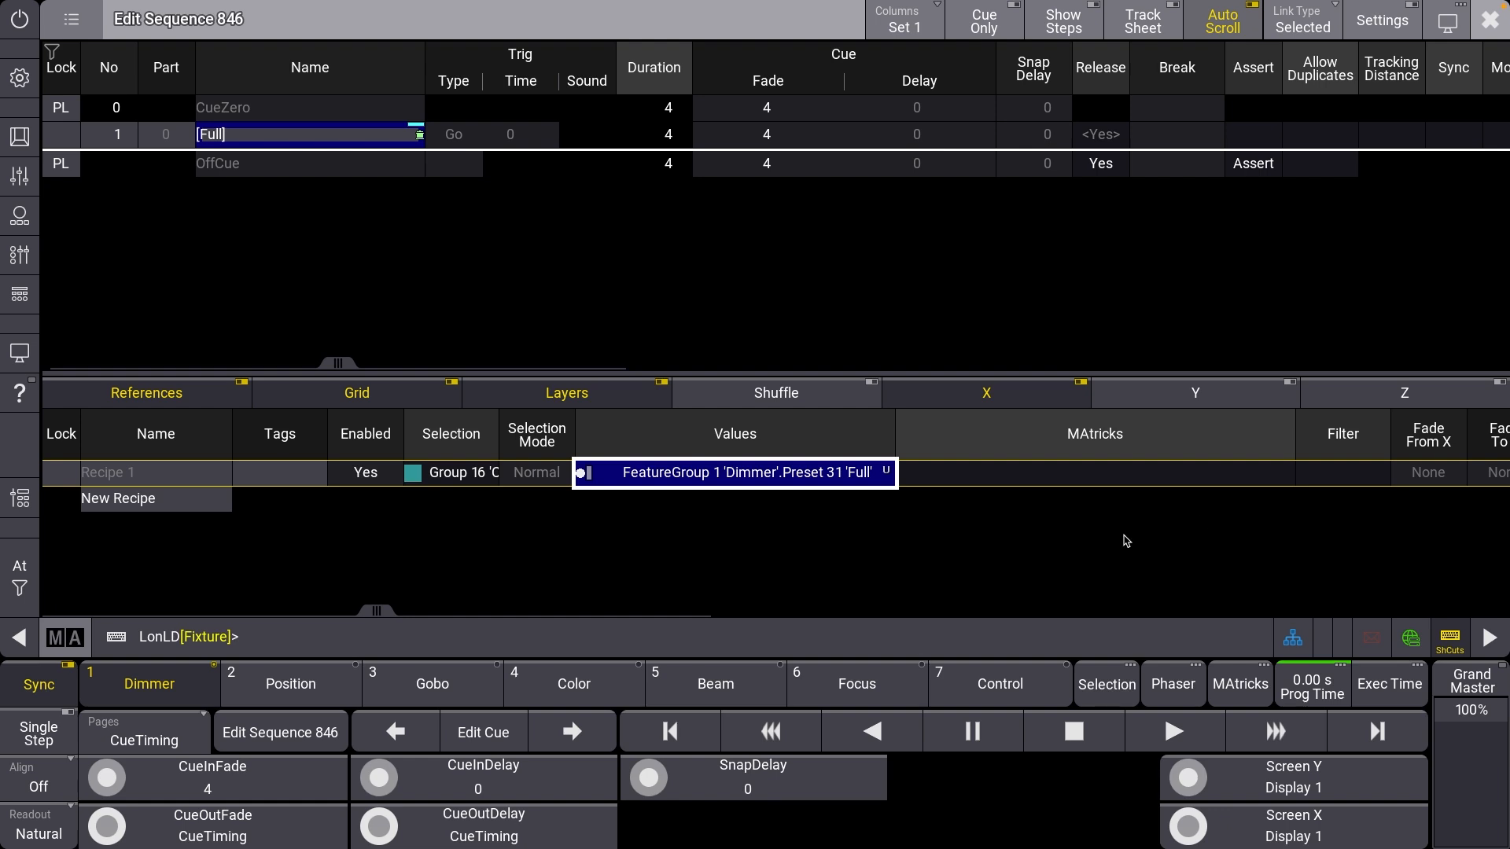
{"action": "left_click_drag", "start_coordinate": [375, 611], "coordinate": [1062, 620]}
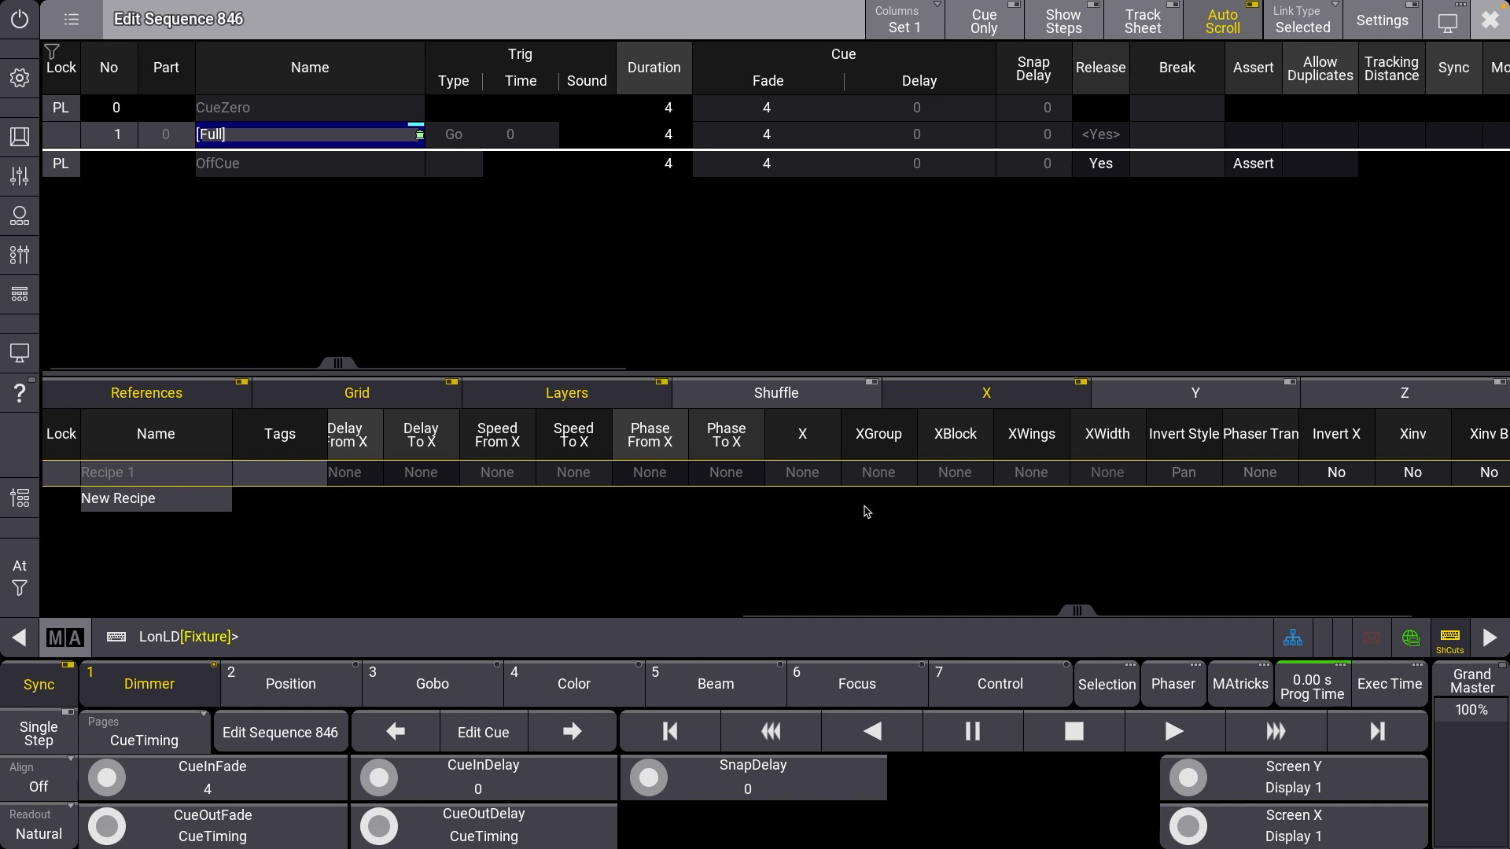
Step: Set X to 1 and XGroup to 4 in the cue 1 recipe
{"action": "left_click", "coordinate": [796, 485]}
{"action": "type", "text": "1"}
{"action": "key", "text": "Return"}
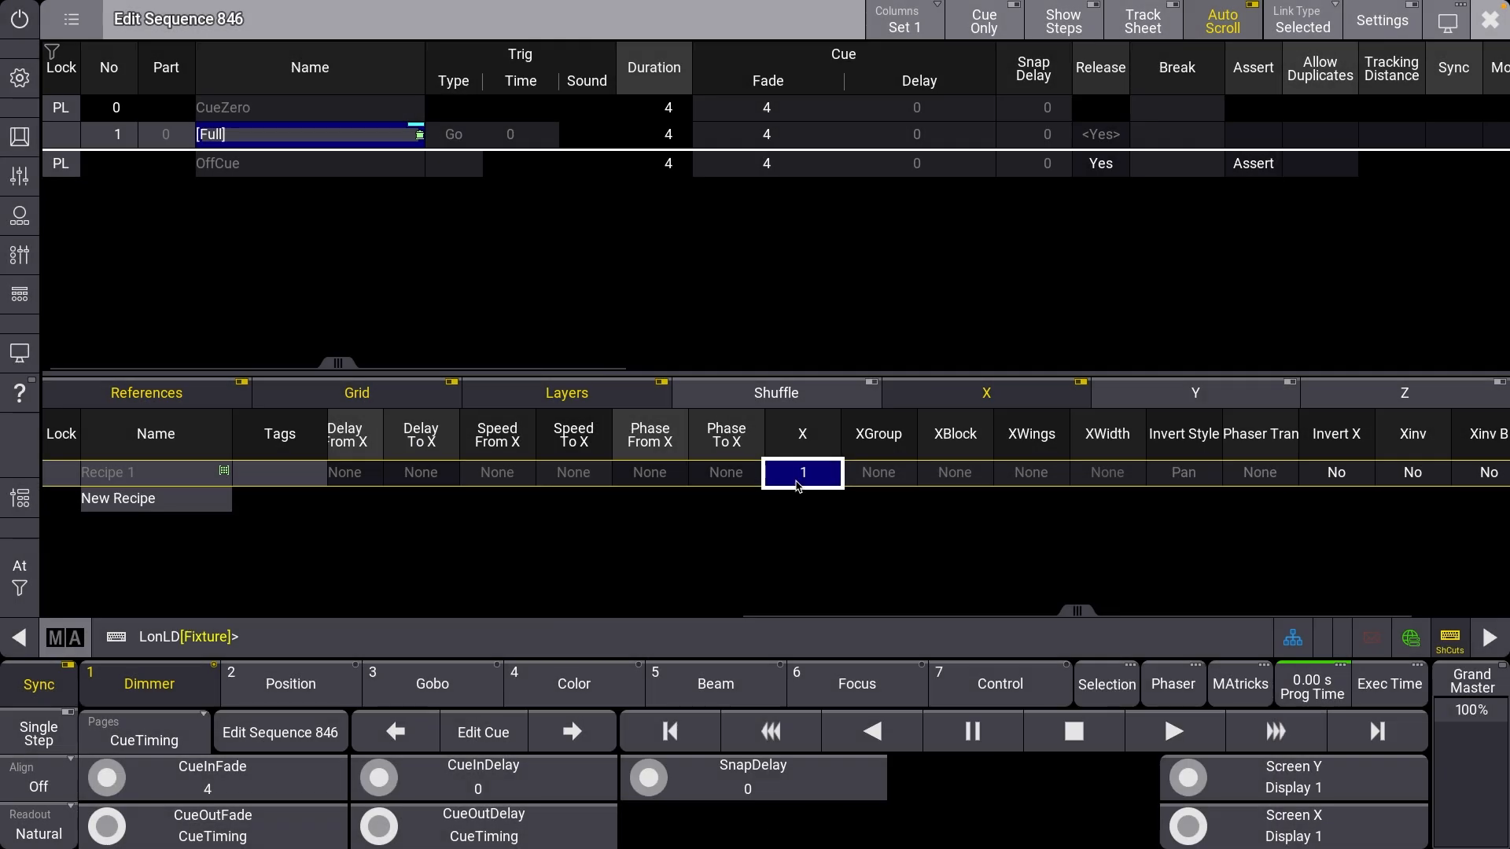
{"action": "left_click", "coordinate": [888, 473]}
{"action": "type", "text": "4"}
{"action": "key", "text": "Return"}
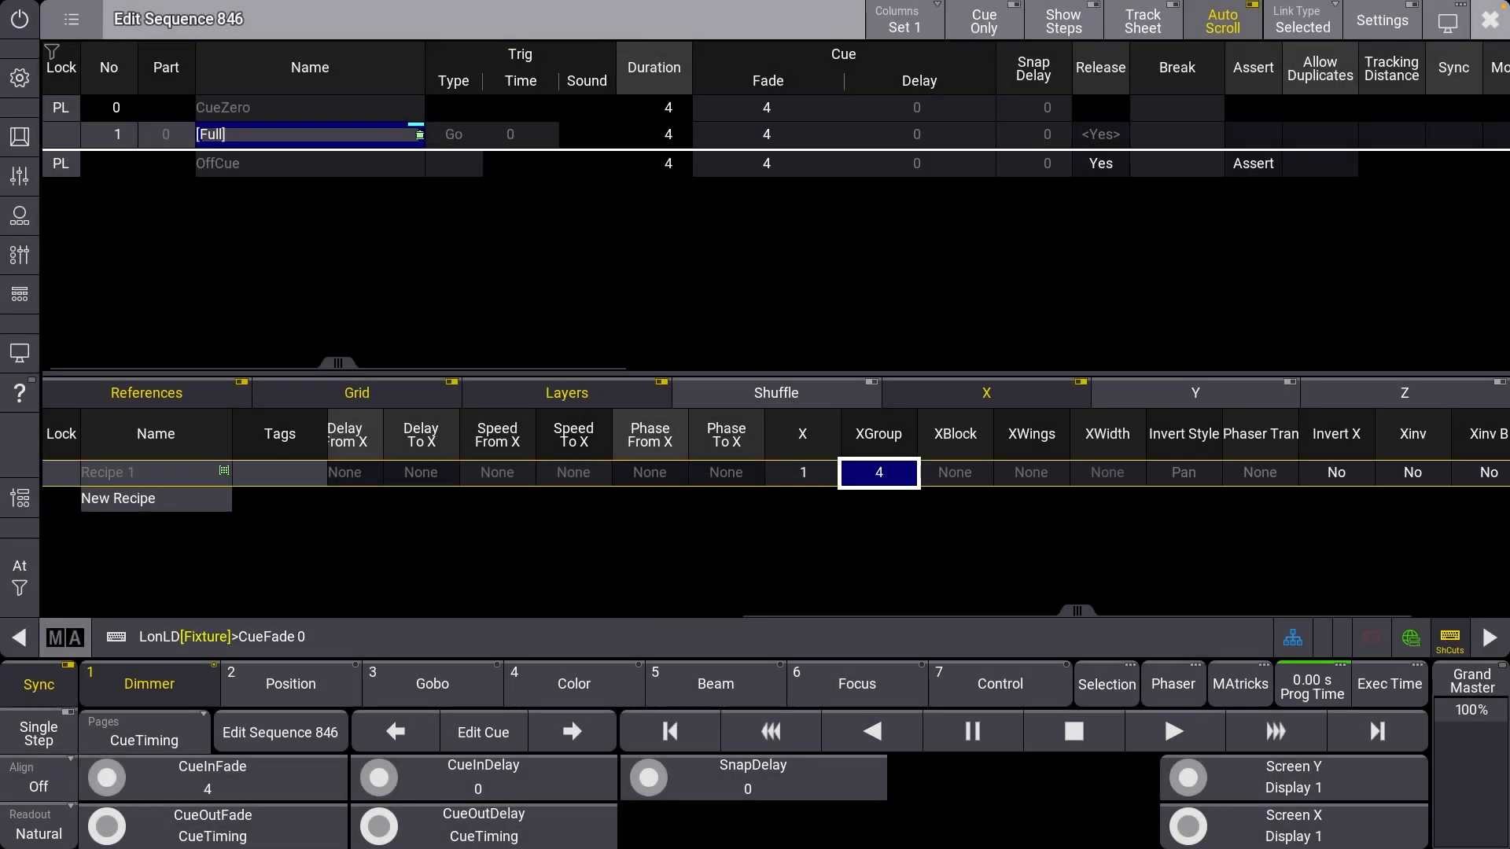
Step: Set the cue fade of cue 1 to 0 and the cue fade of the OffCue to 0.5
{"action": "left_click", "coordinate": [646, 144]}
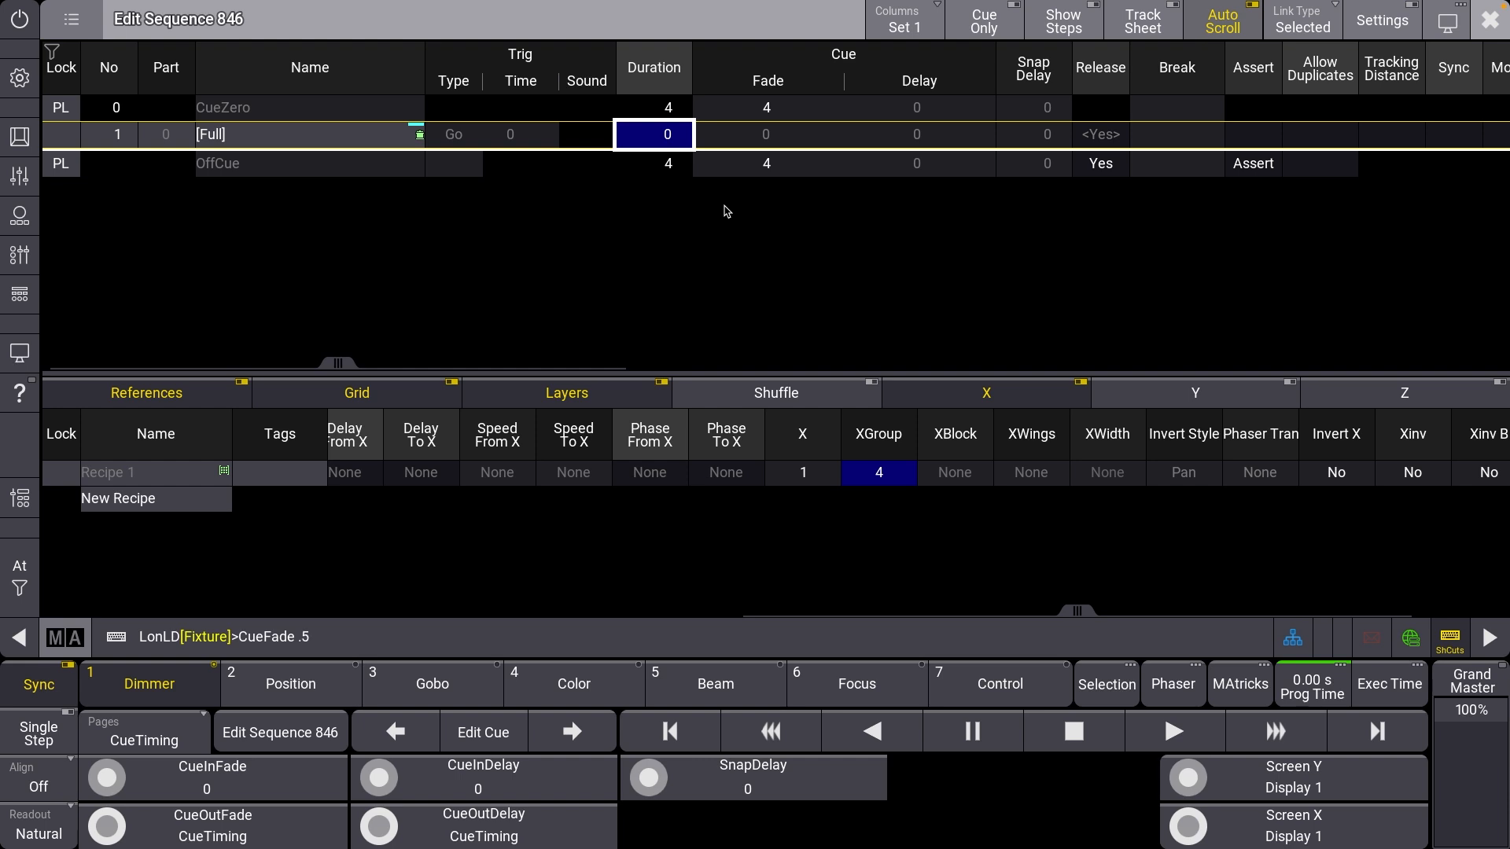
{"action": "left_click", "coordinate": [686, 173]}
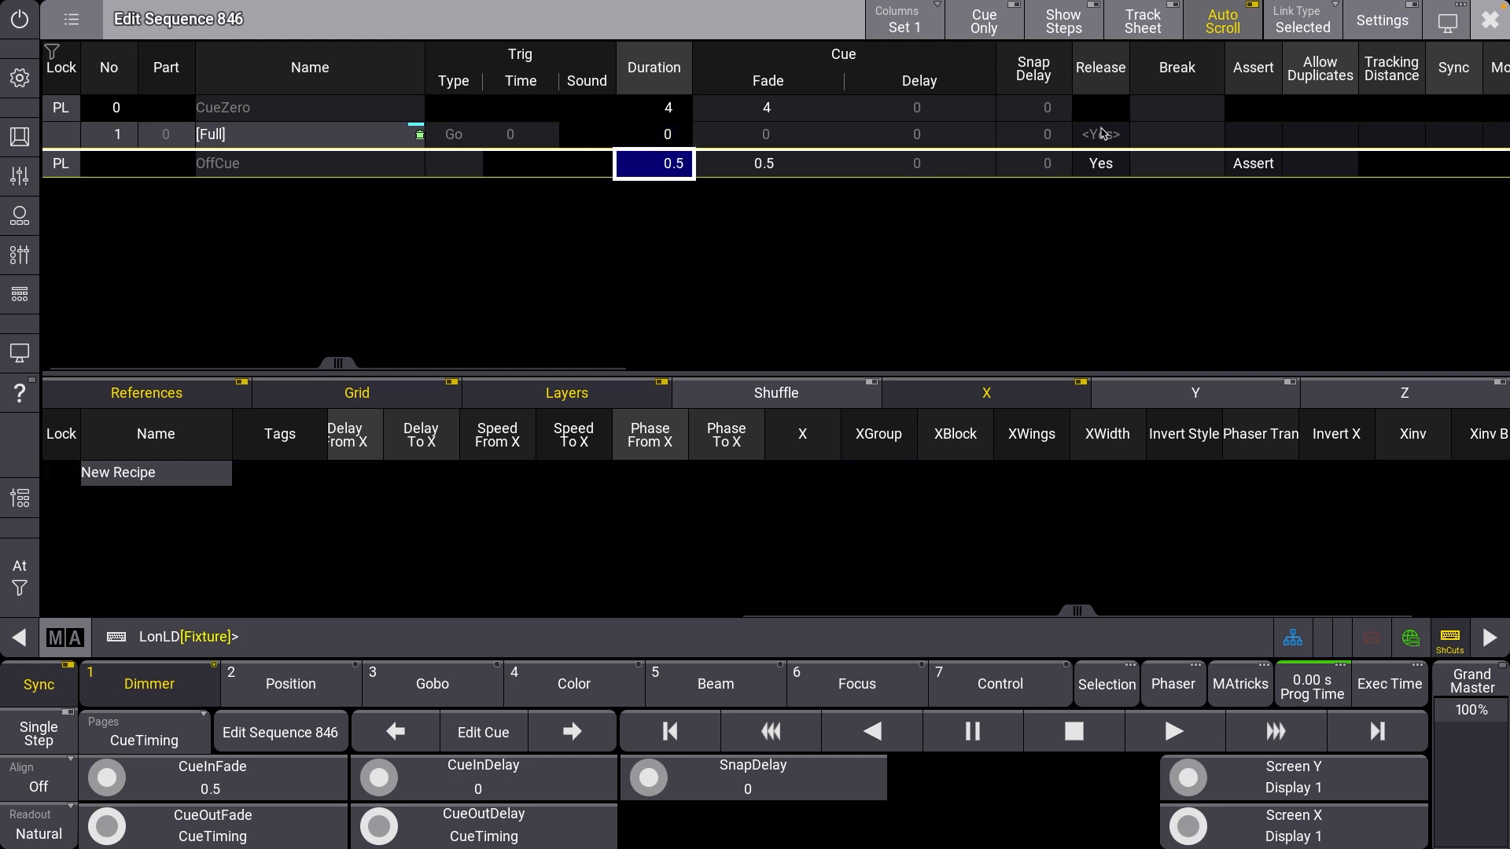
Step: Give sequence 846 the appearance 45 DimSeafoam, name it "DB Hit 1" and close its editor
{"action": "left_click", "coordinate": [1389, 30]}
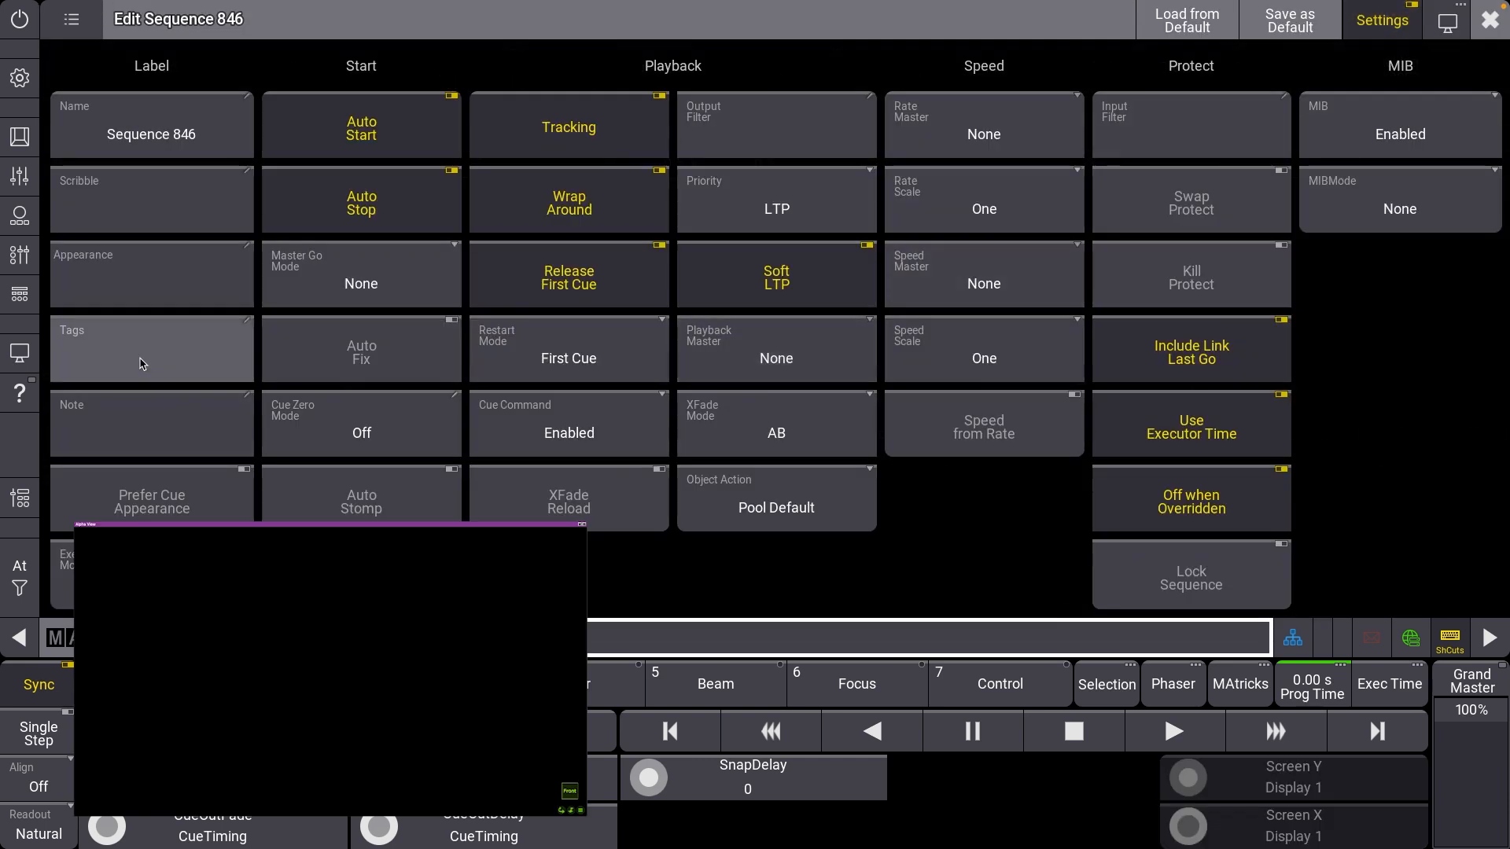
{"action": "left_click", "coordinate": [132, 276]}
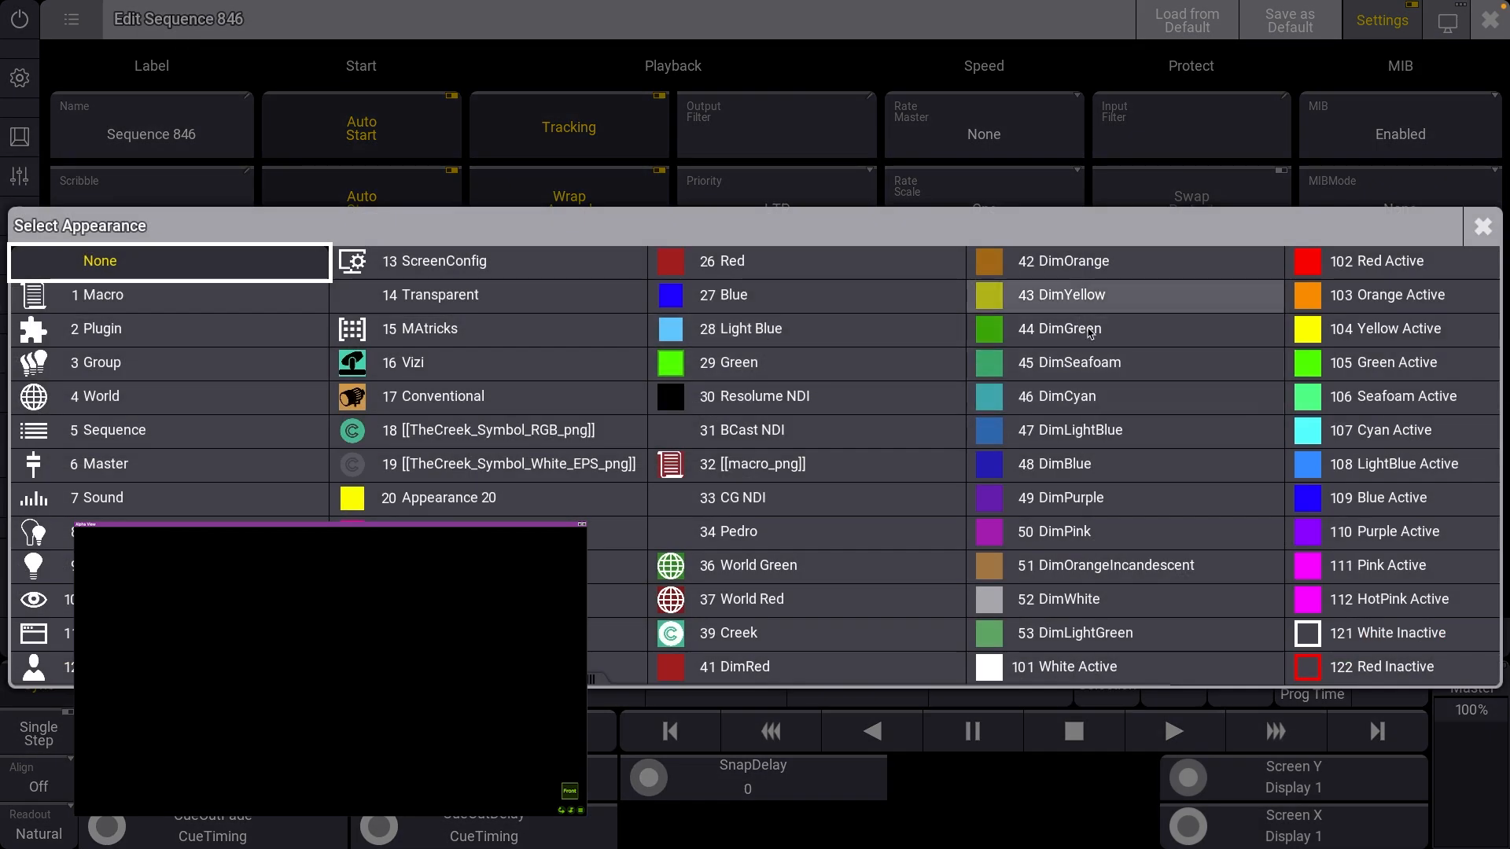
{"action": "left_click", "coordinate": [1107, 367]}
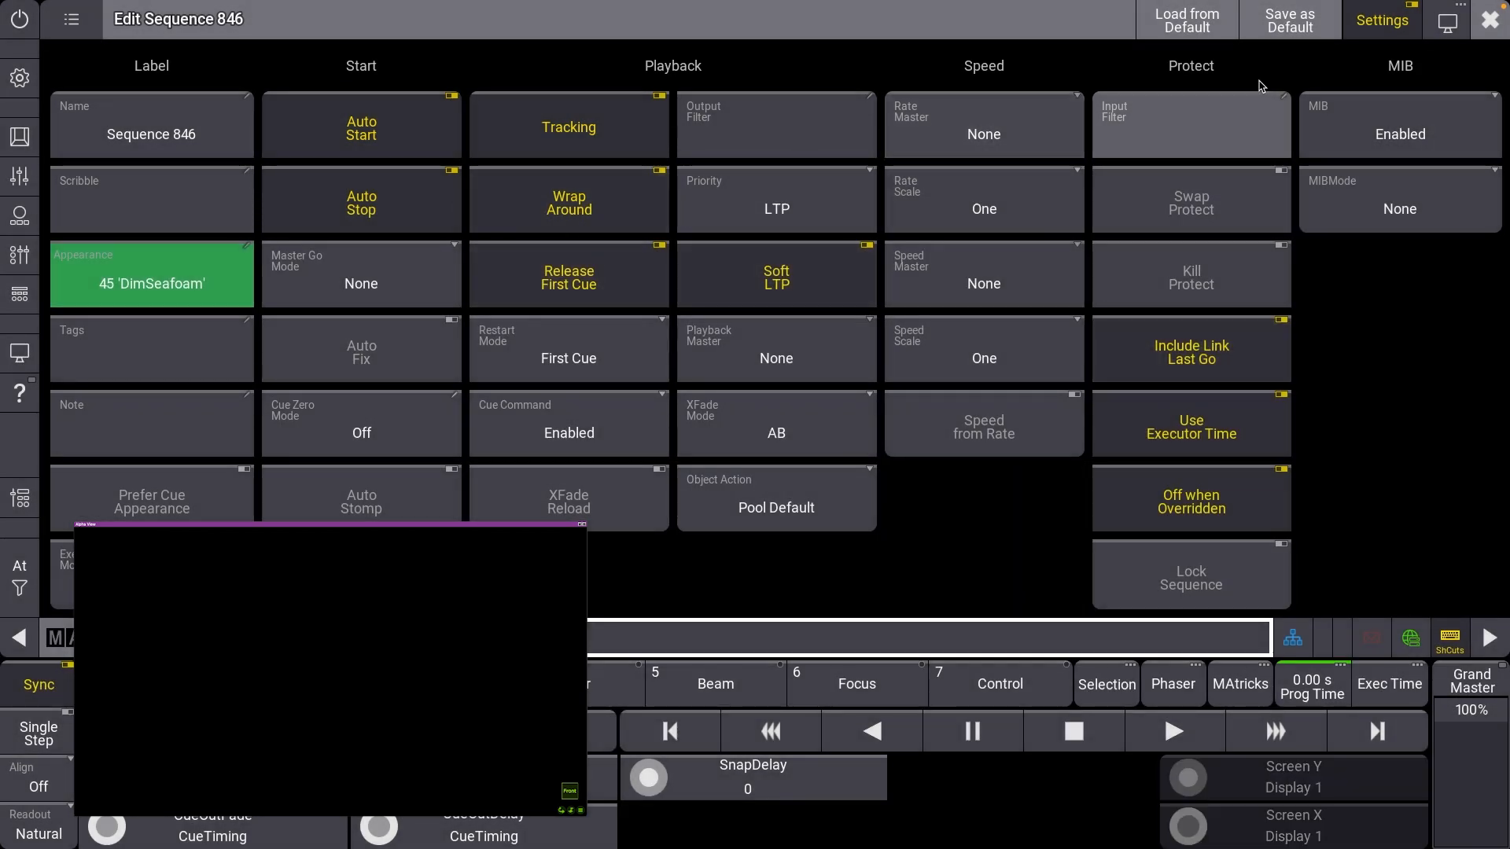
{"action": "left_click", "coordinate": [242, 155]}
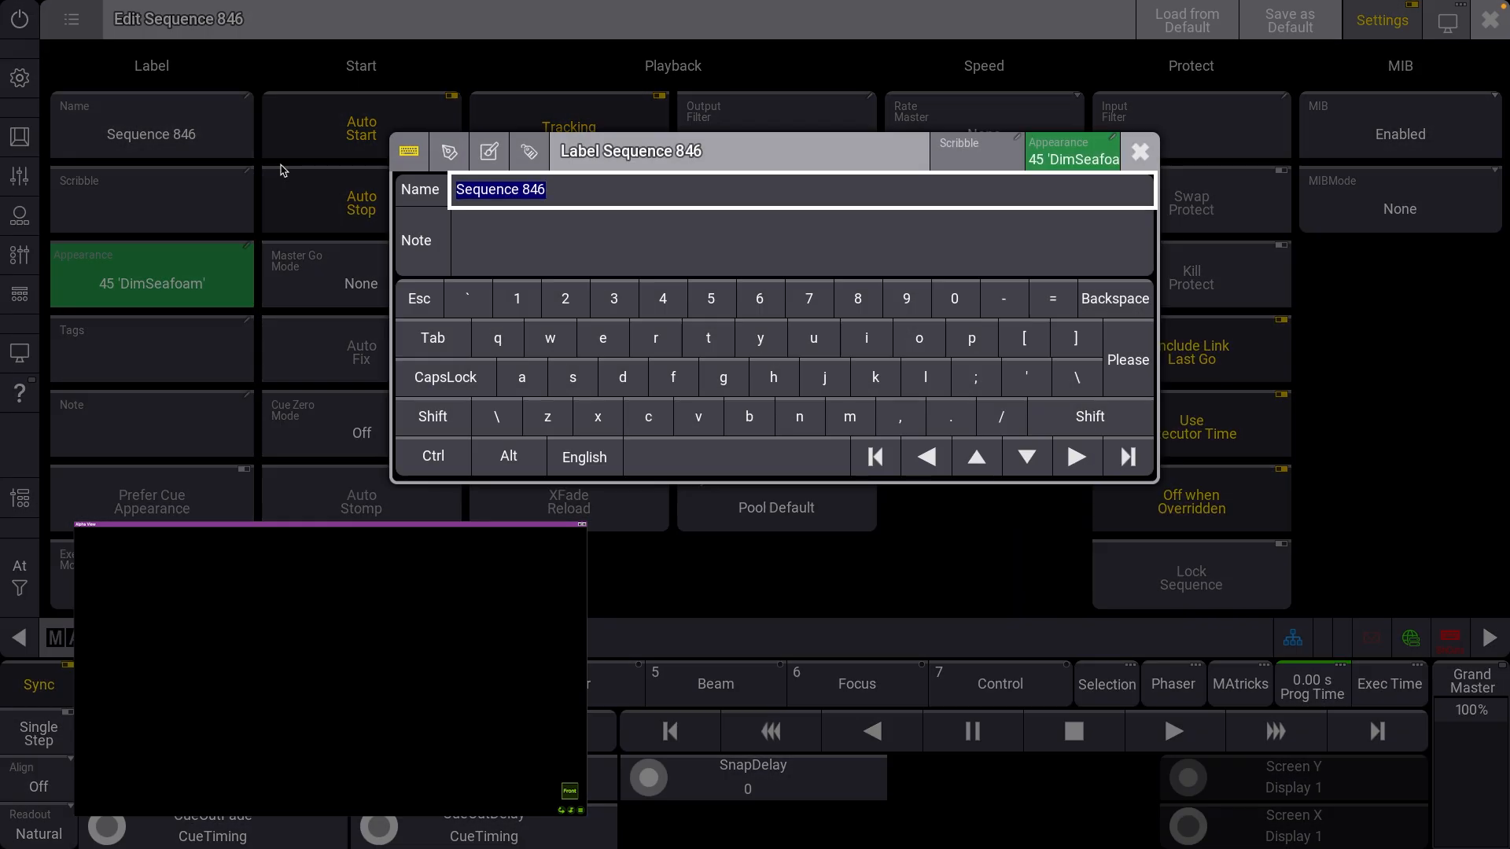
{"action": "type", "text": "DB Hit"}
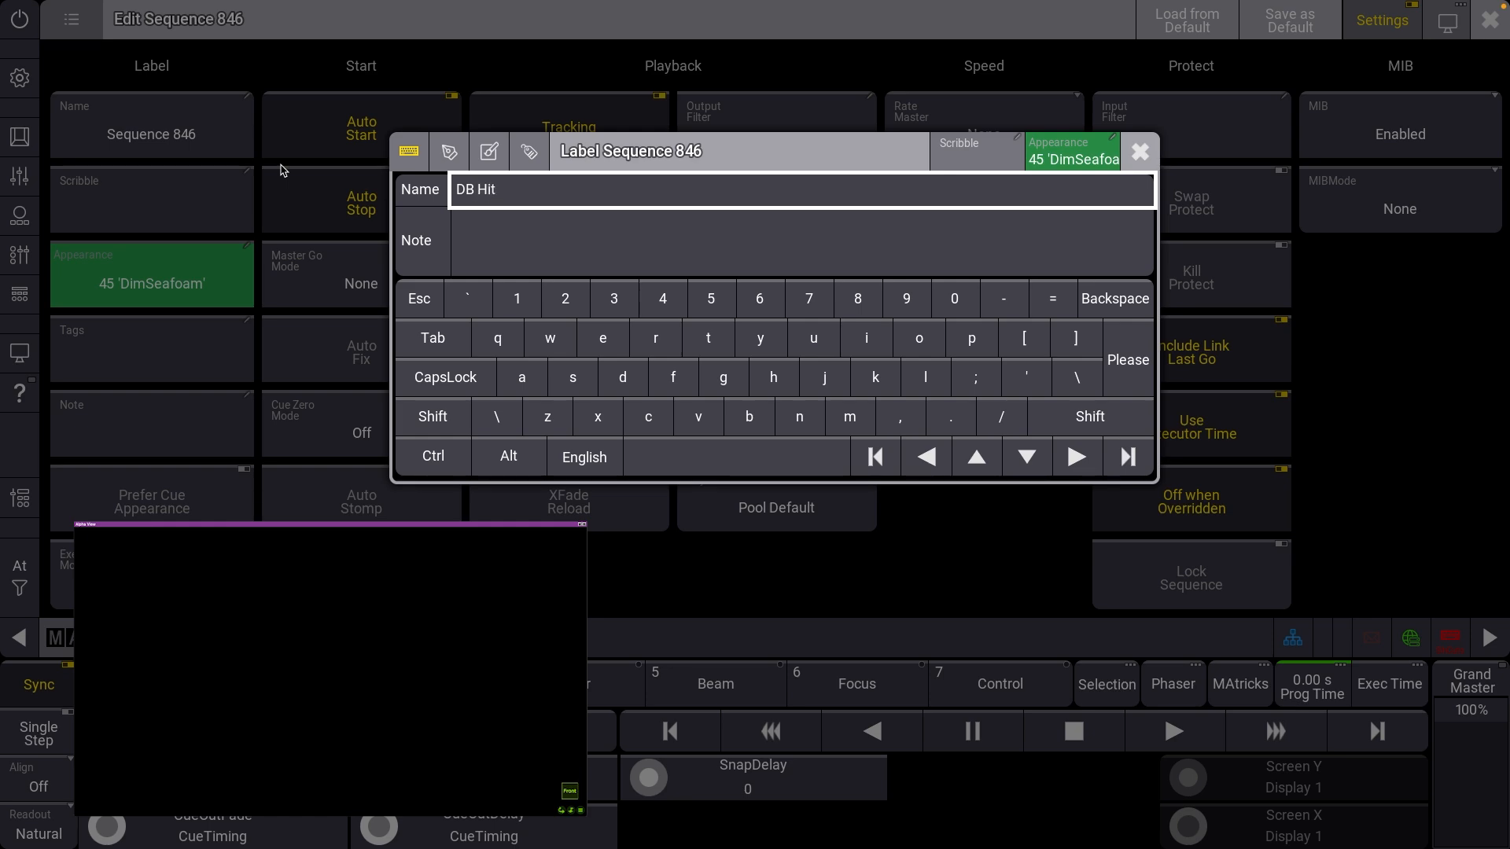
{"action": "type", "text": " 1"}
{"action": "key", "text": "Return"}
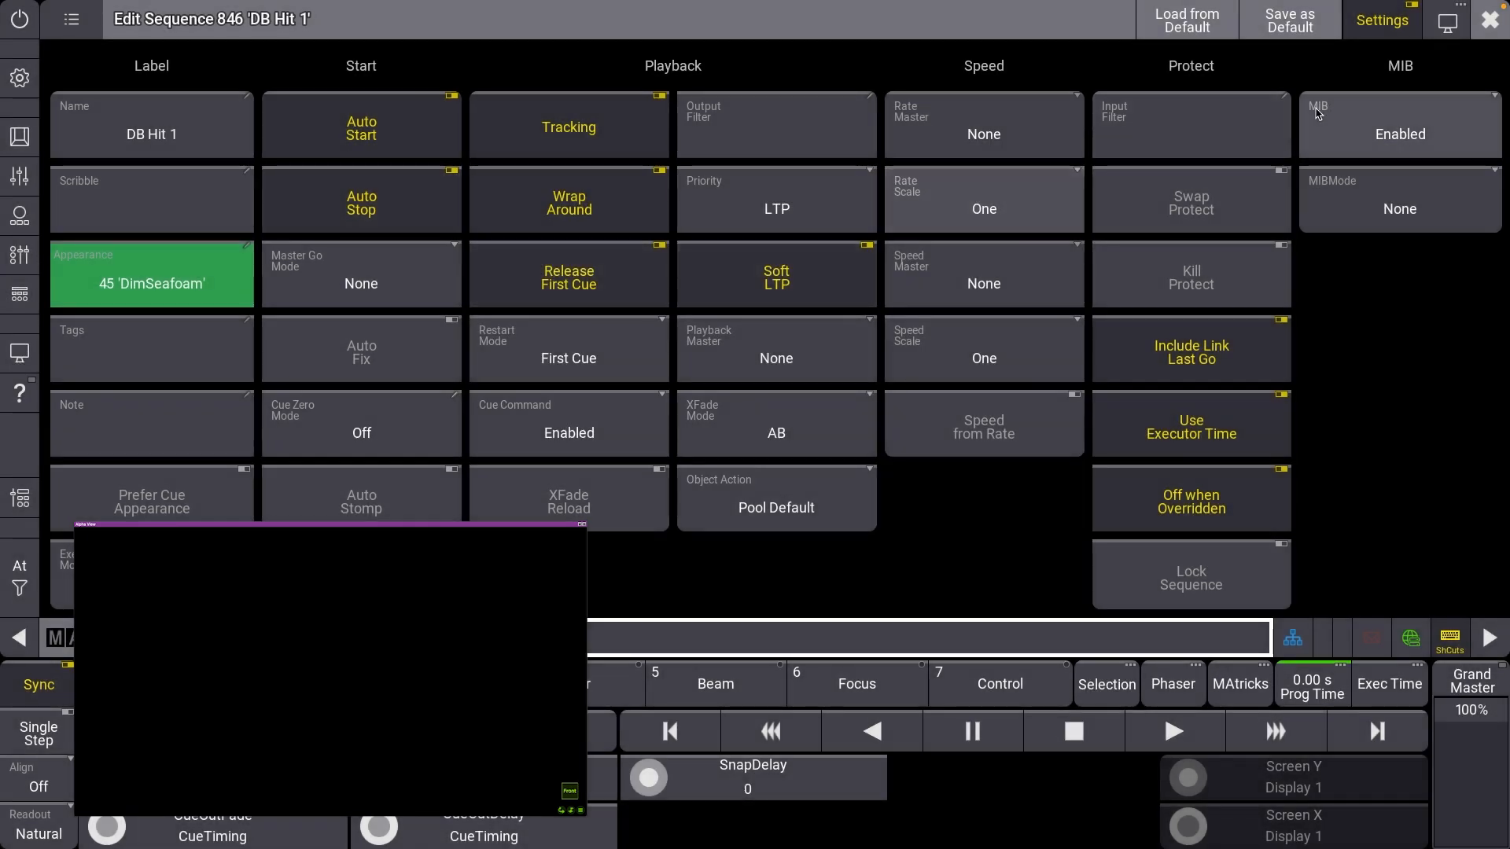
{"action": "left_click", "coordinate": [1489, 19]}
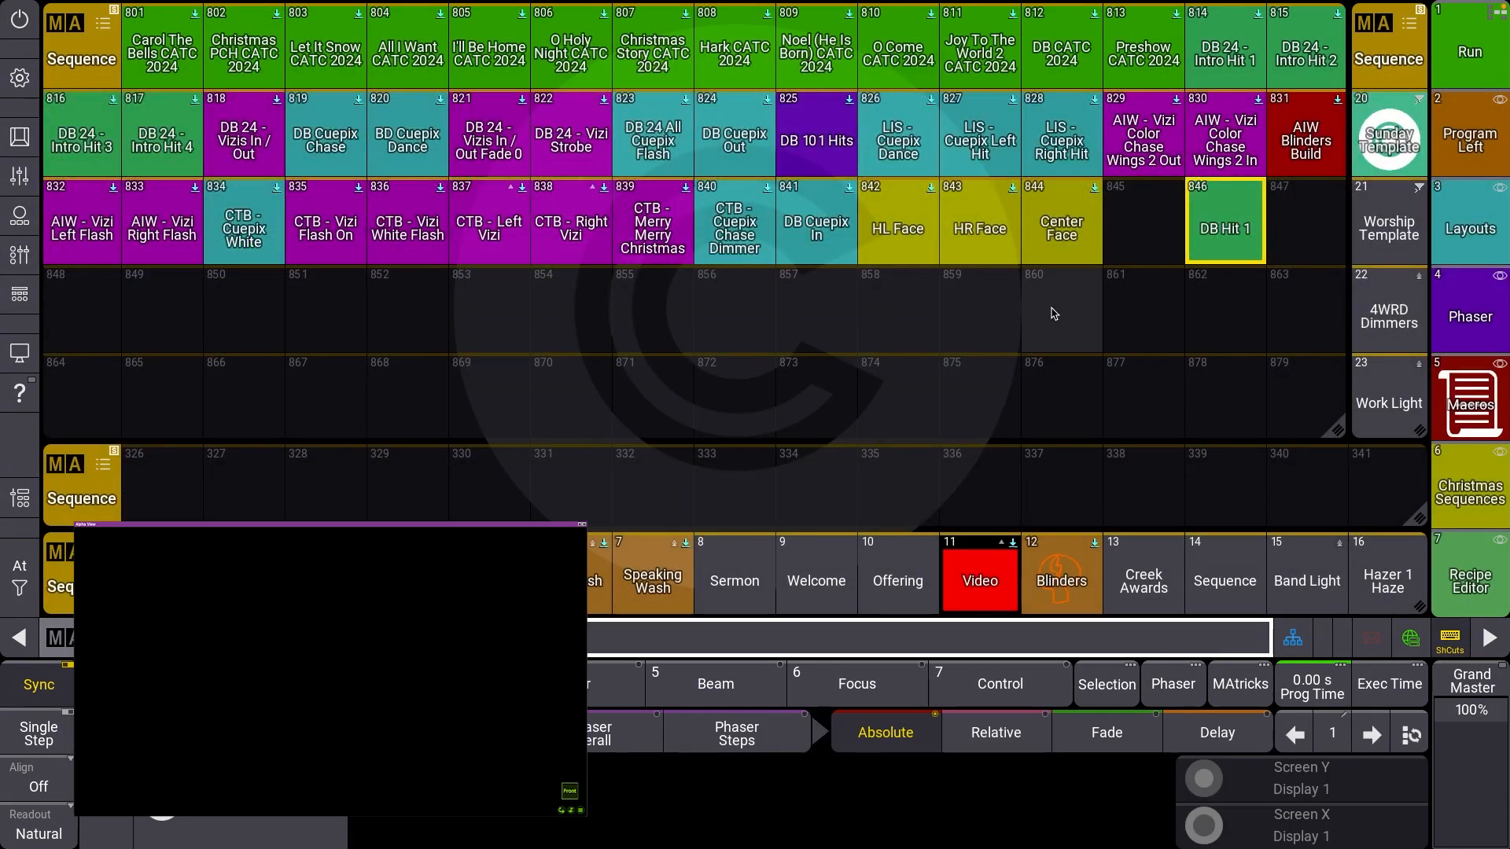
Step: Copy sequence 846 DB Hit 1 to slot 847 and open the copy for editing
{"action": "left_click", "coordinate": [1215, 248]}
{"action": "left_click", "coordinate": [1323, 245]}
{"action": "left_click_drag", "start_coordinate": [1327, 229], "coordinate": [1215, 221]}
{"action": "left_click", "coordinate": [1215, 221]}
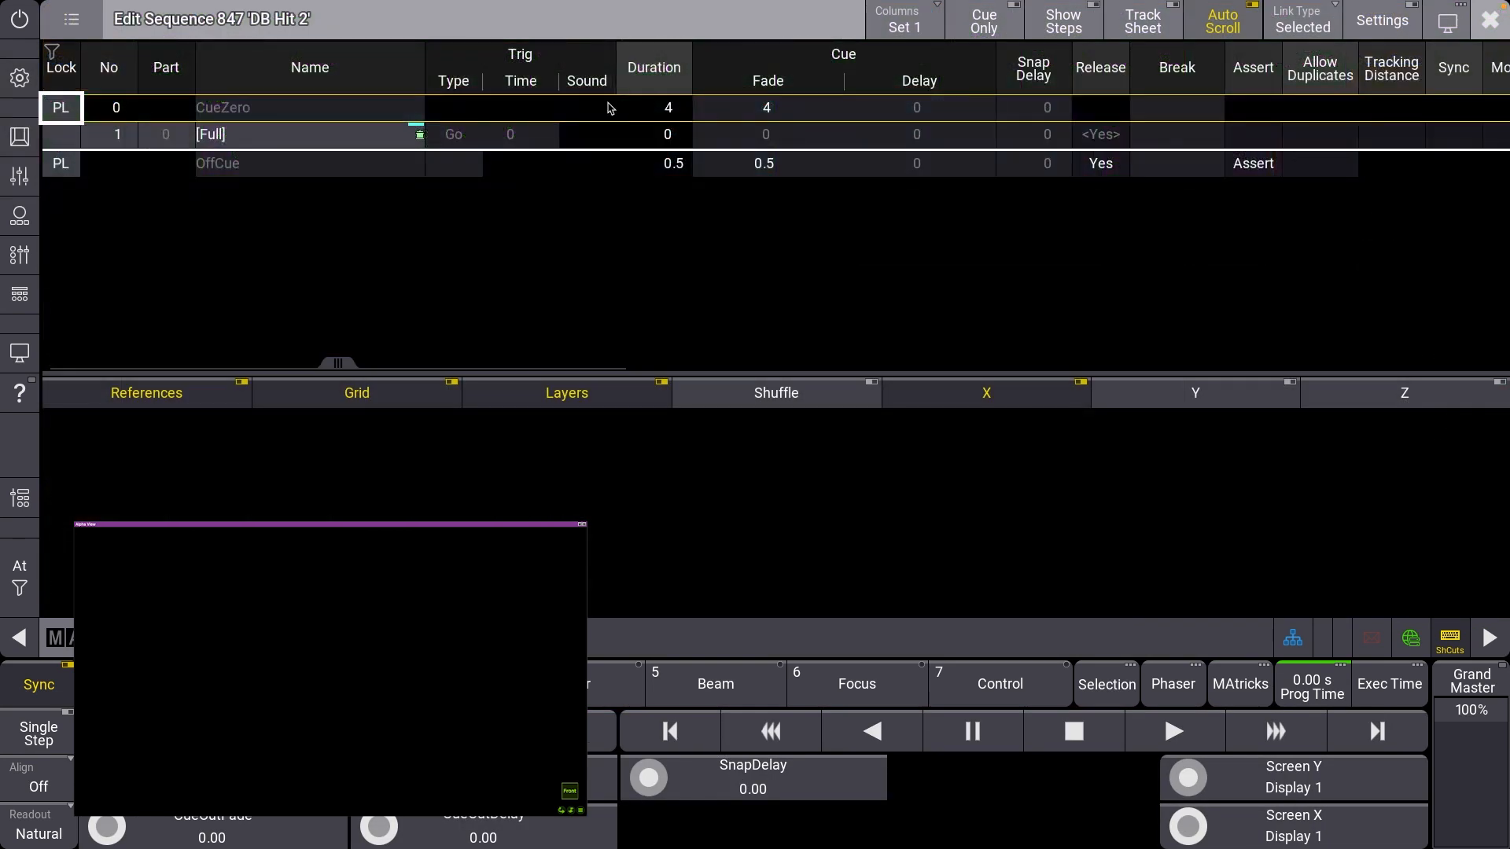
Step: Set X to 2 in the cue 1 recipe of sequence 847 and close the editor
{"action": "left_click", "coordinate": [328, 147]}
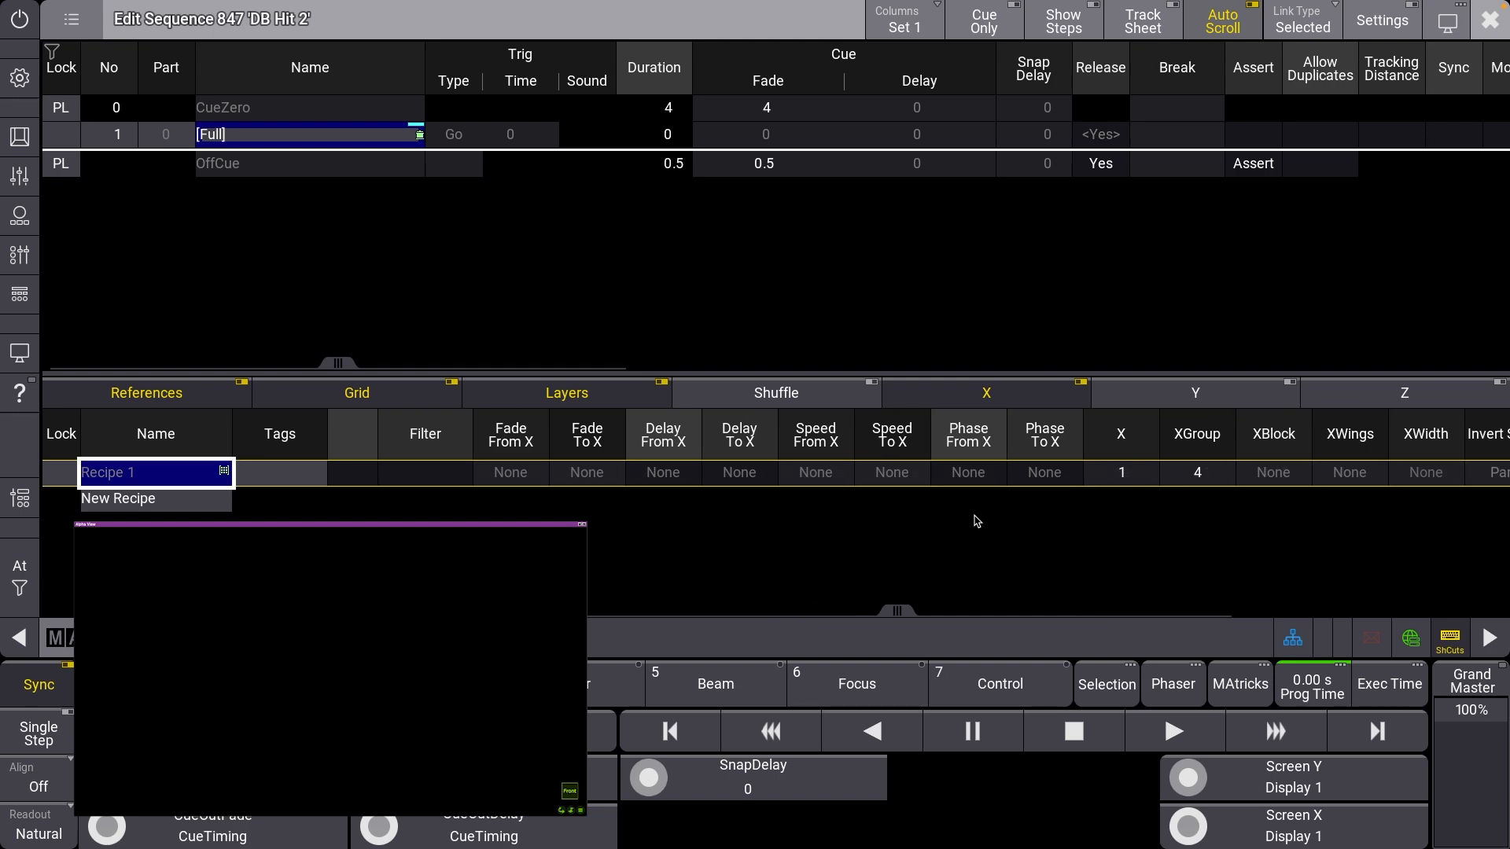
{"action": "double_click", "coordinate": [1109, 486]}
{"action": "type", "text": "2"}
{"action": "key", "text": "Return"}
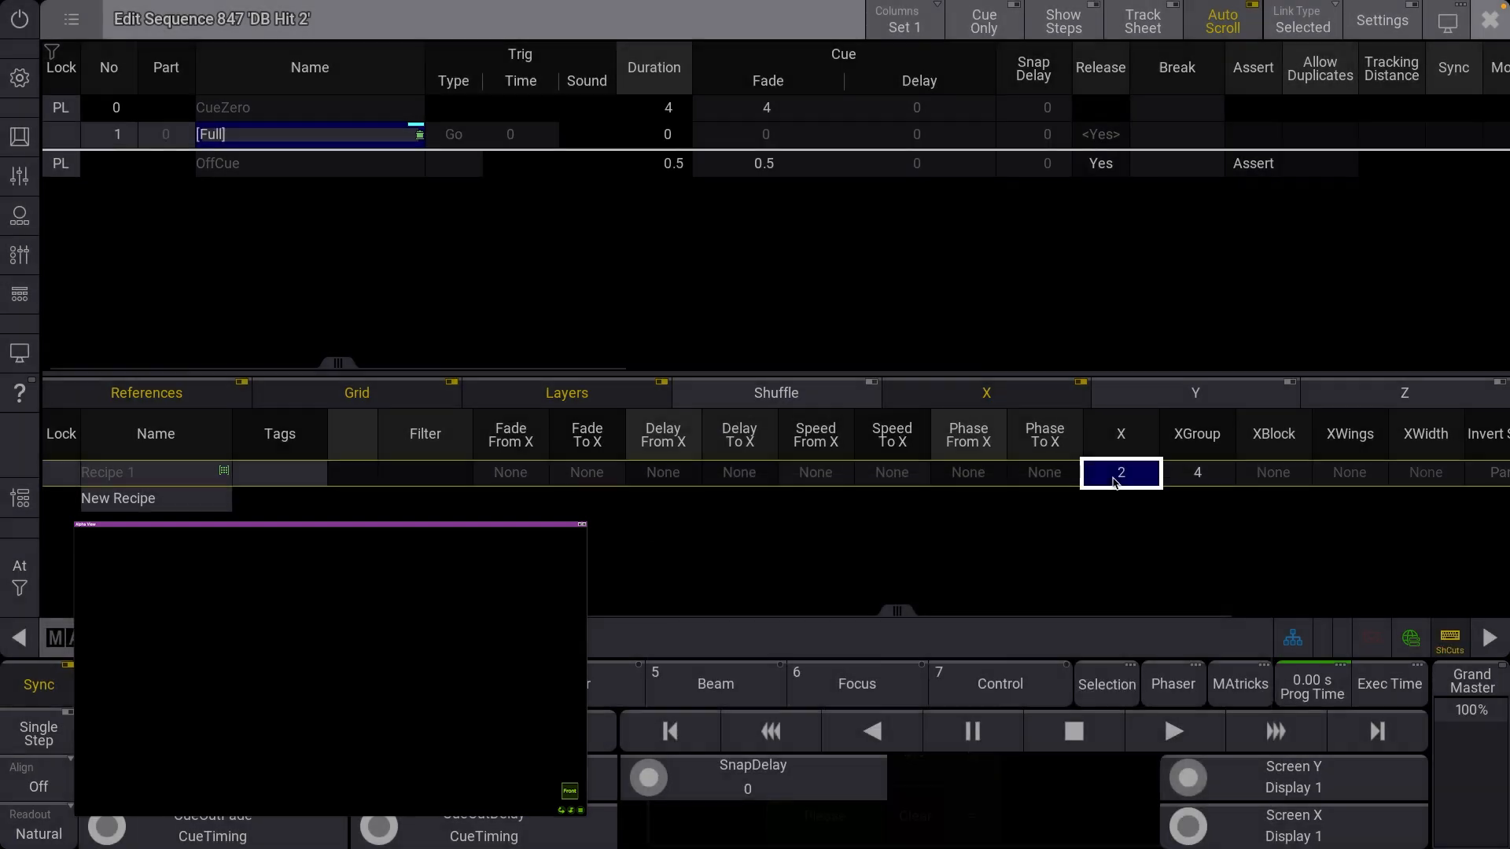
{"action": "left_click", "coordinate": [1476, 35]}
Step: Copy sequence 847 DB Hit 2 to slot 848 and open the copy for editing
{"action": "key", "text": "c"}
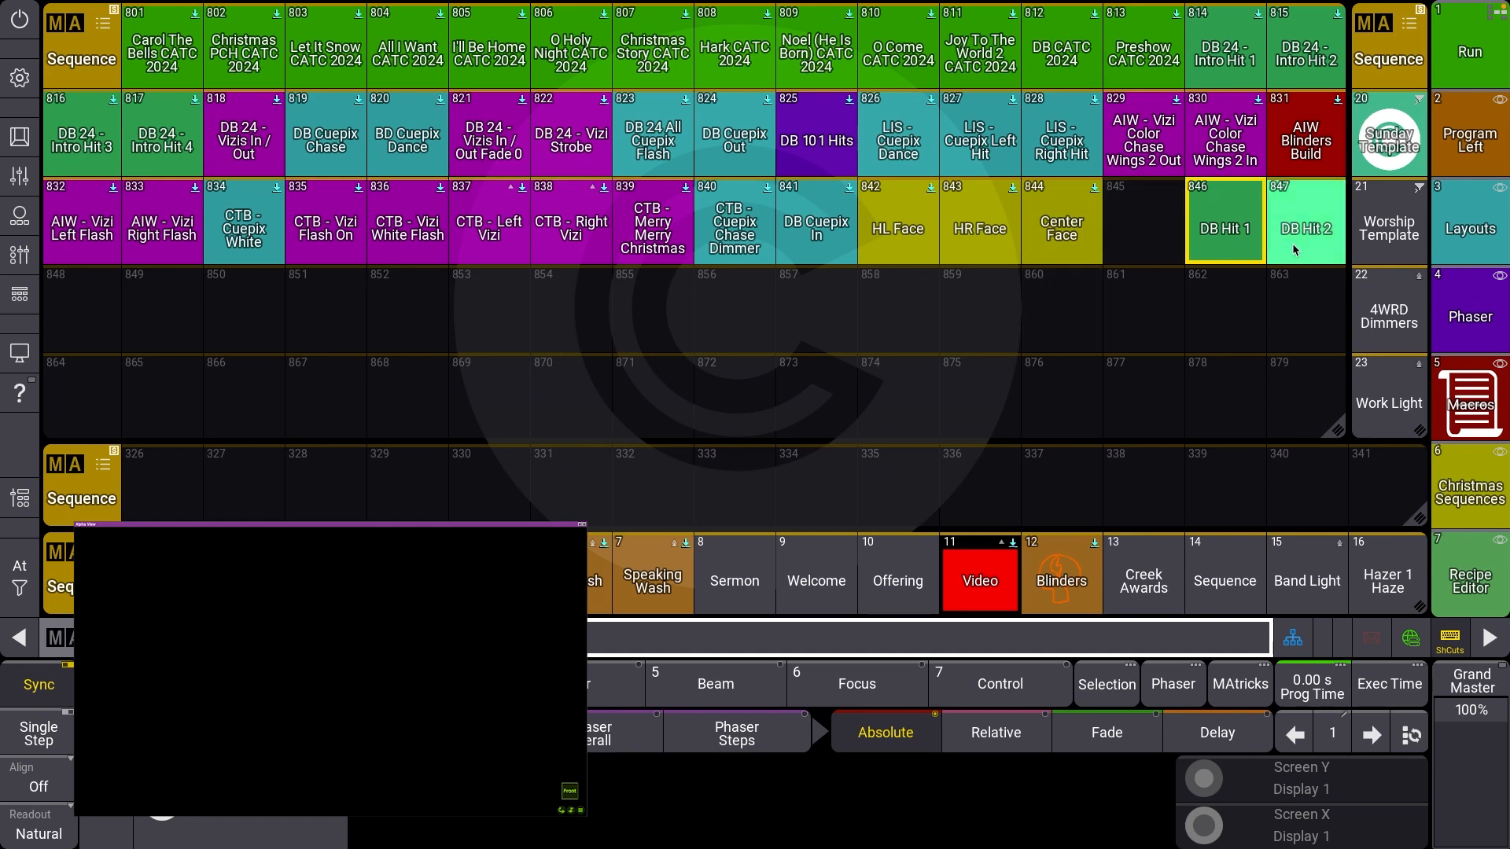
{"action": "left_click", "coordinate": [1292, 251]}
{"action": "left_click", "coordinate": [98, 306]}
{"action": "left_click_drag", "start_coordinate": [98, 305], "coordinate": [26, 288]}
{"action": "left_click", "coordinate": [28, 289]}
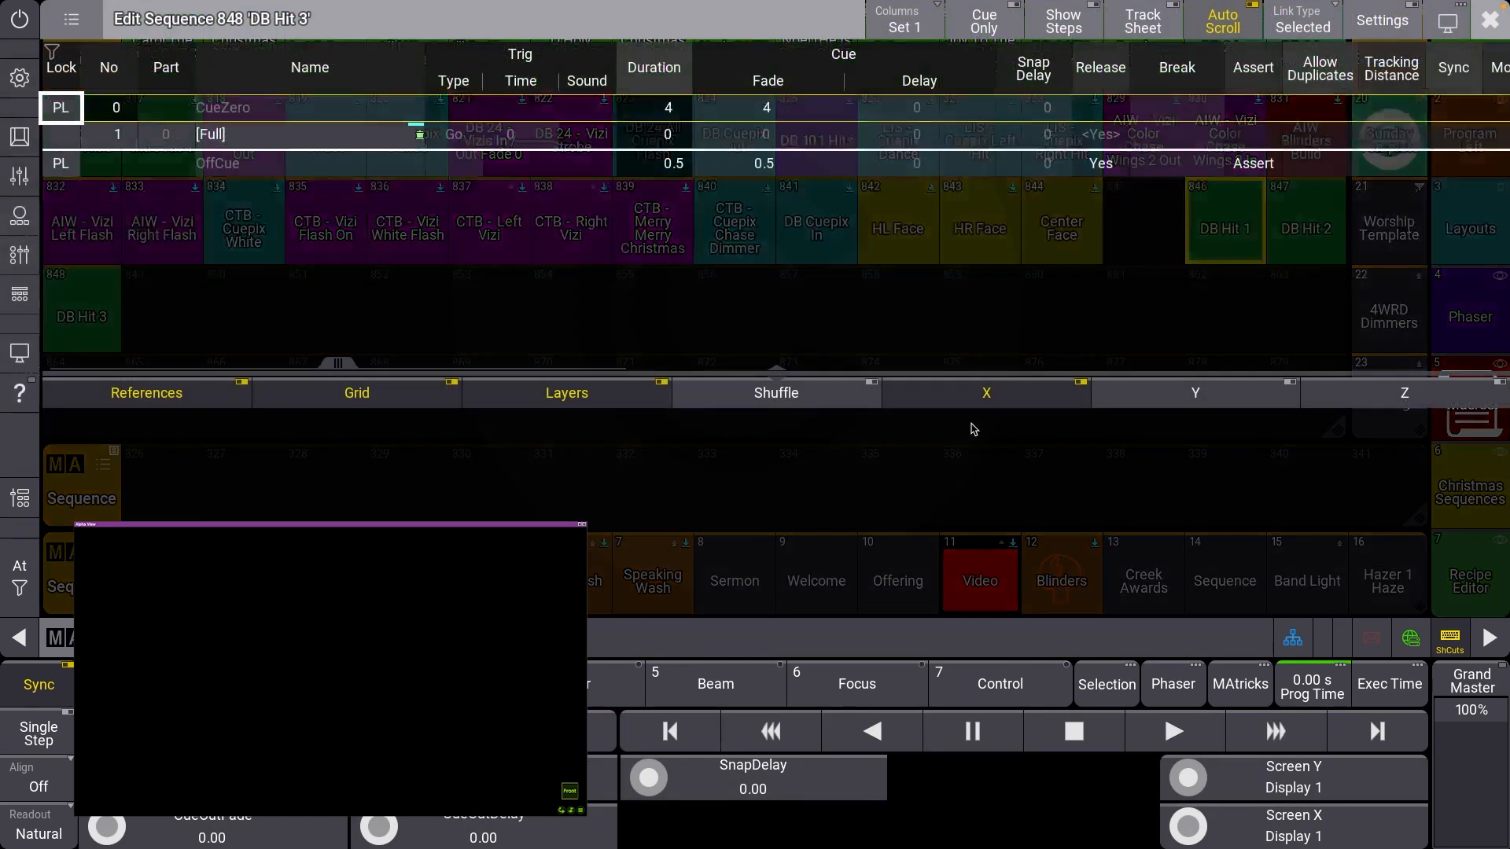
Step: Set XBlock to 2 in the cue 1 recipe of sequence 848 and close the editor
{"action": "left_click", "coordinate": [340, 139]}
{"action": "left_click_drag", "start_coordinate": [1046, 532], "coordinate": [543, 519]}
{"action": "left_click", "coordinate": [1040, 482]}
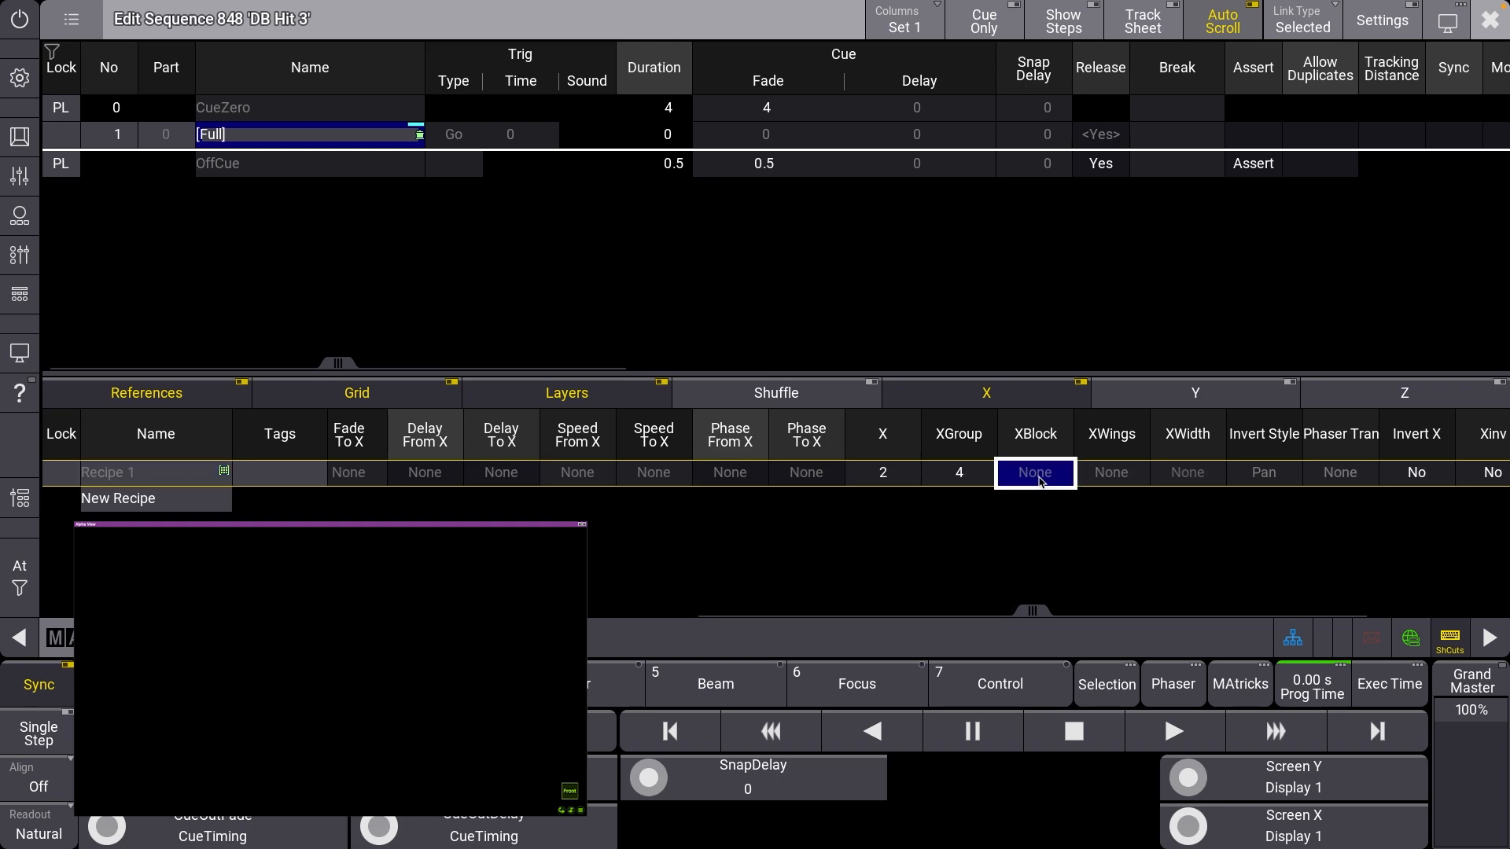
{"action": "left_click", "coordinate": [1046, 481]}
{"action": "key", "text": "Return"}
{"action": "key", "text": "Escape"}
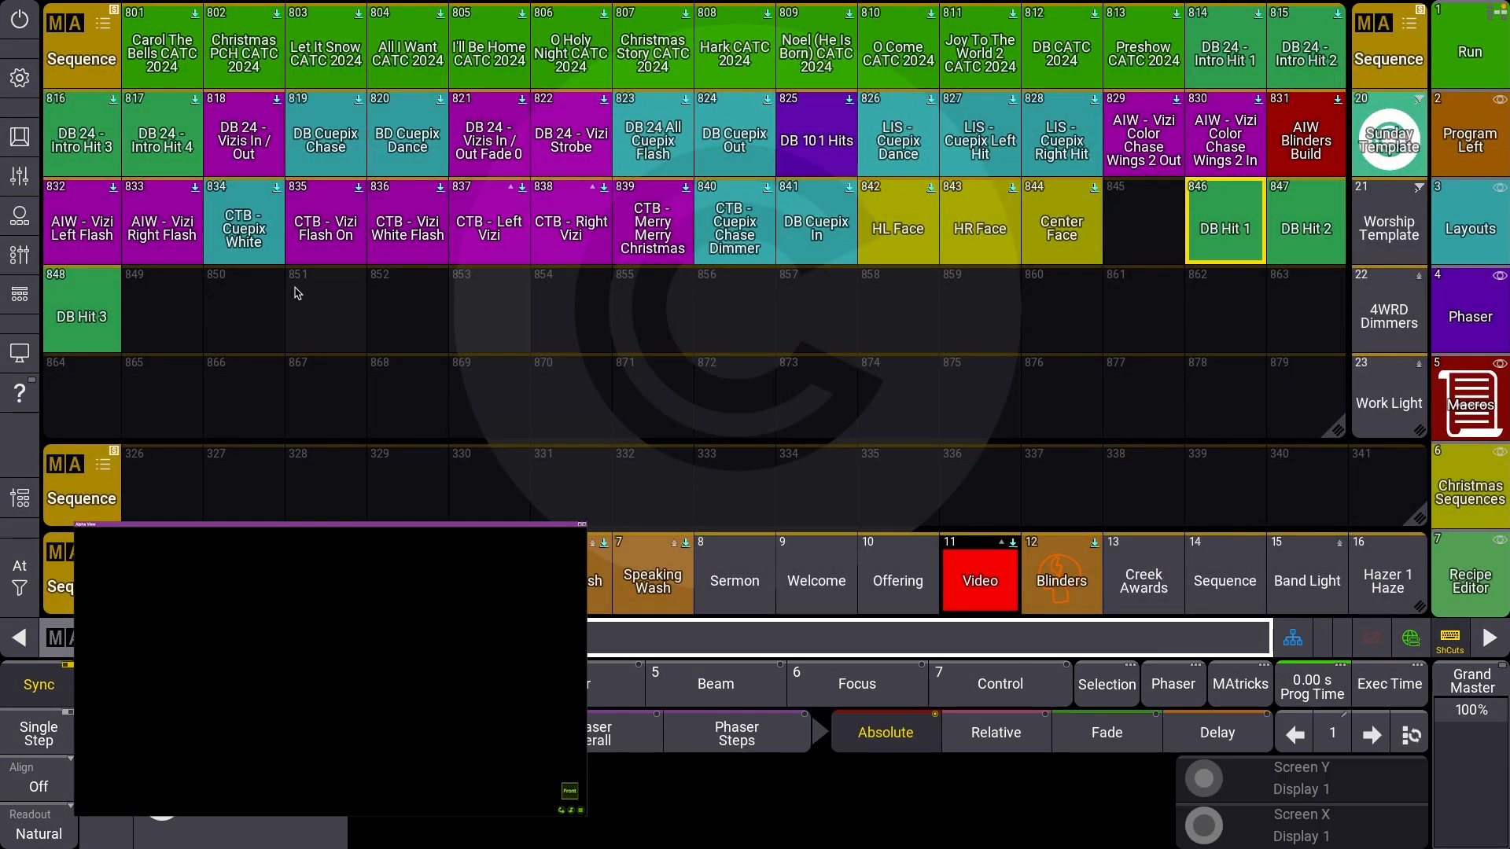
Step: Copy sequence 848 DB Hit 3 to slot 849 and open the copy for editing
{"action": "left_click", "coordinate": [86, 326]}
{"action": "left_click", "coordinate": [156, 339]}
{"action": "left_click_drag", "start_coordinate": [154, 299], "coordinate": [117, 306]}
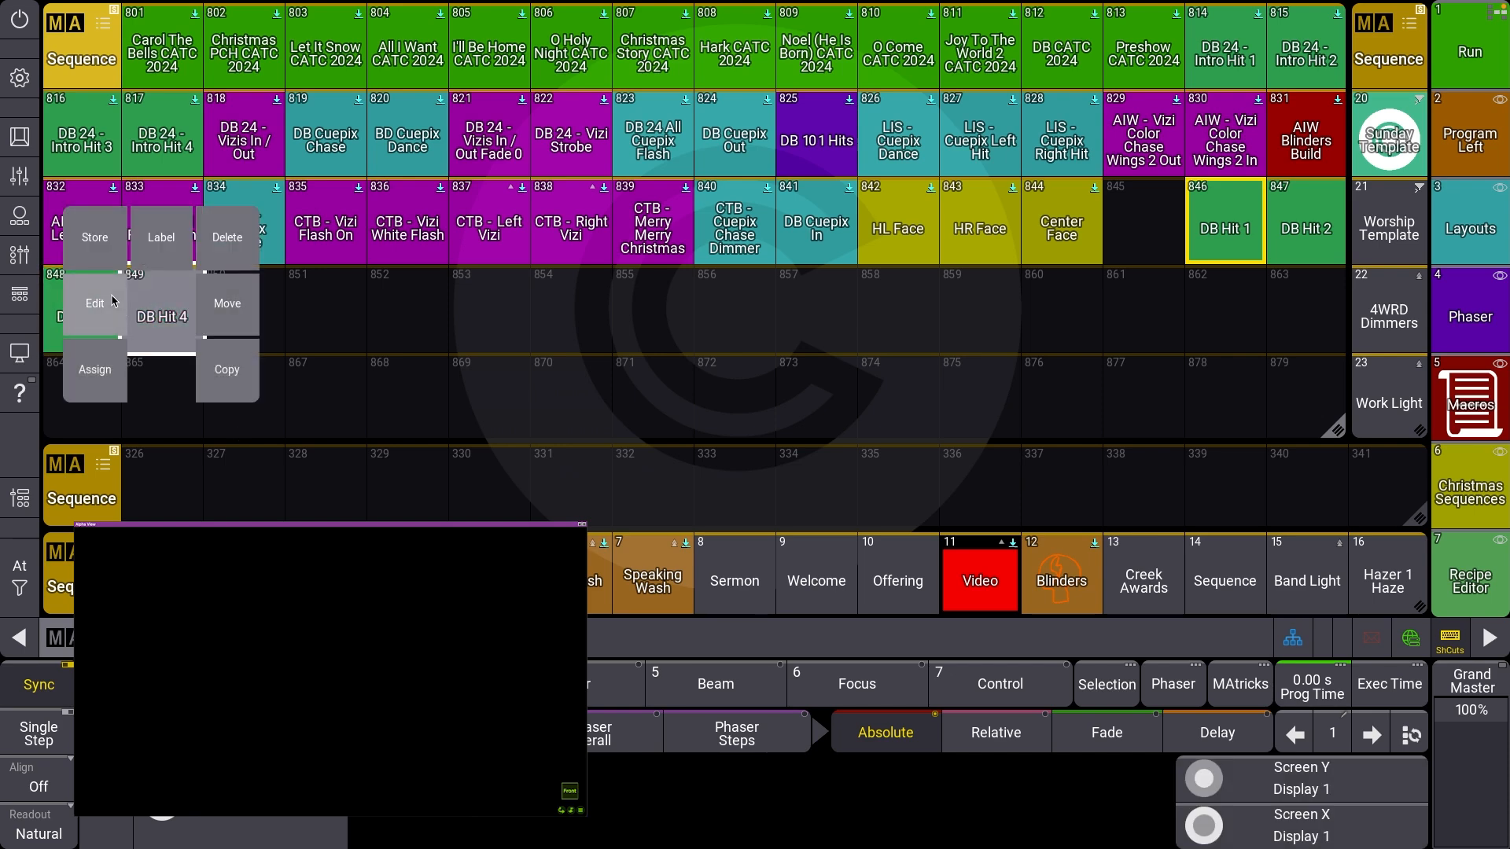
{"action": "left_click", "coordinate": [116, 305]}
Step: Set X to 4 in the cue 1 recipe of sequence 849 and close the editor
{"action": "left_click", "coordinate": [332, 139]}
{"action": "left_click_drag", "start_coordinate": [1085, 524], "coordinate": [284, 498]}
{"action": "left_click_drag", "start_coordinate": [1240, 521], "coordinate": [992, 522]}
{"action": "left_click", "coordinate": [980, 482]}
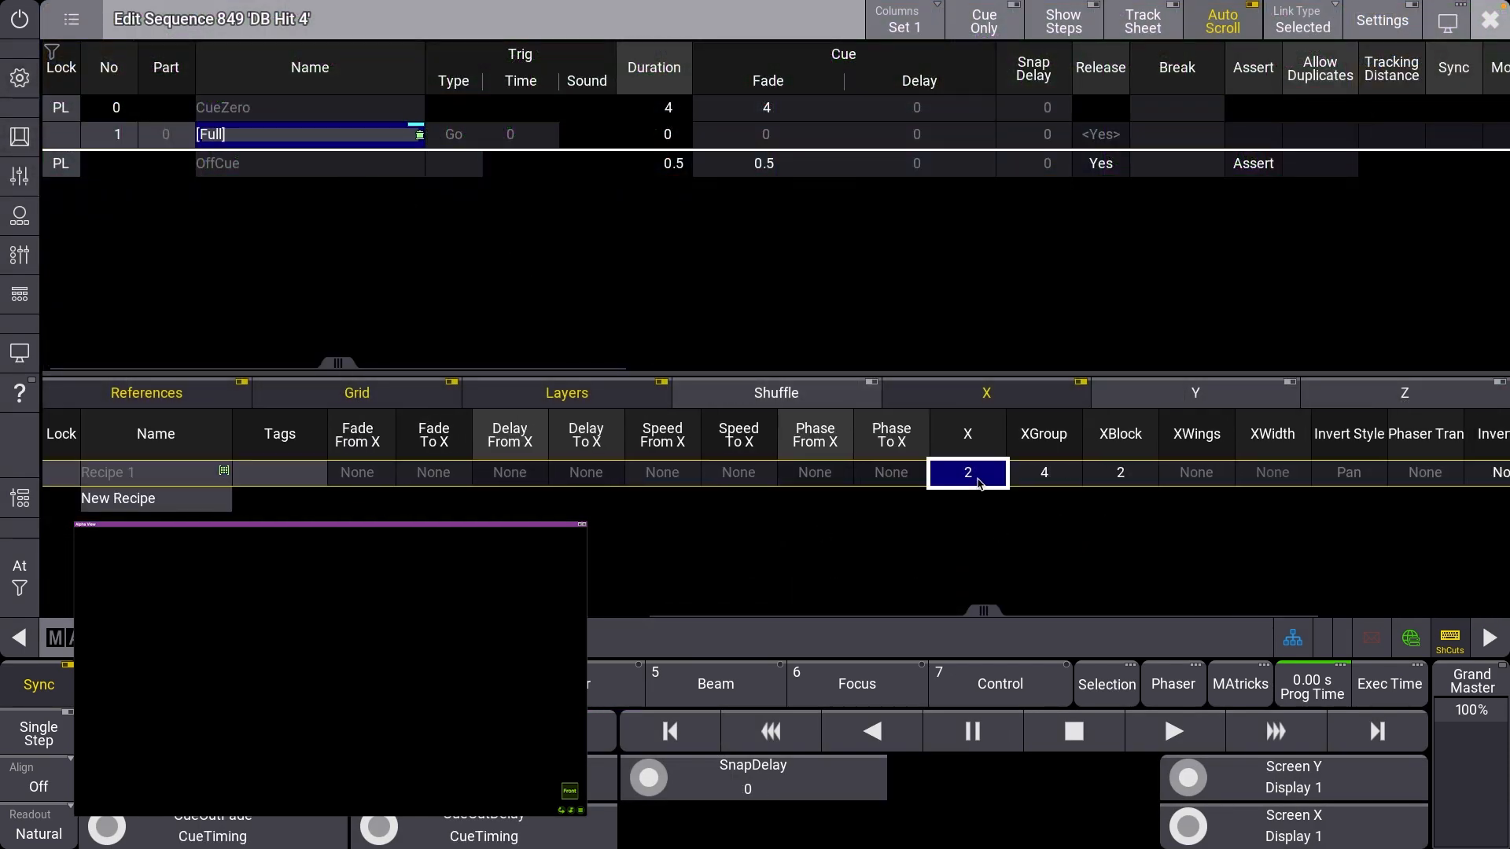
{"action": "left_click", "coordinate": [979, 482]}
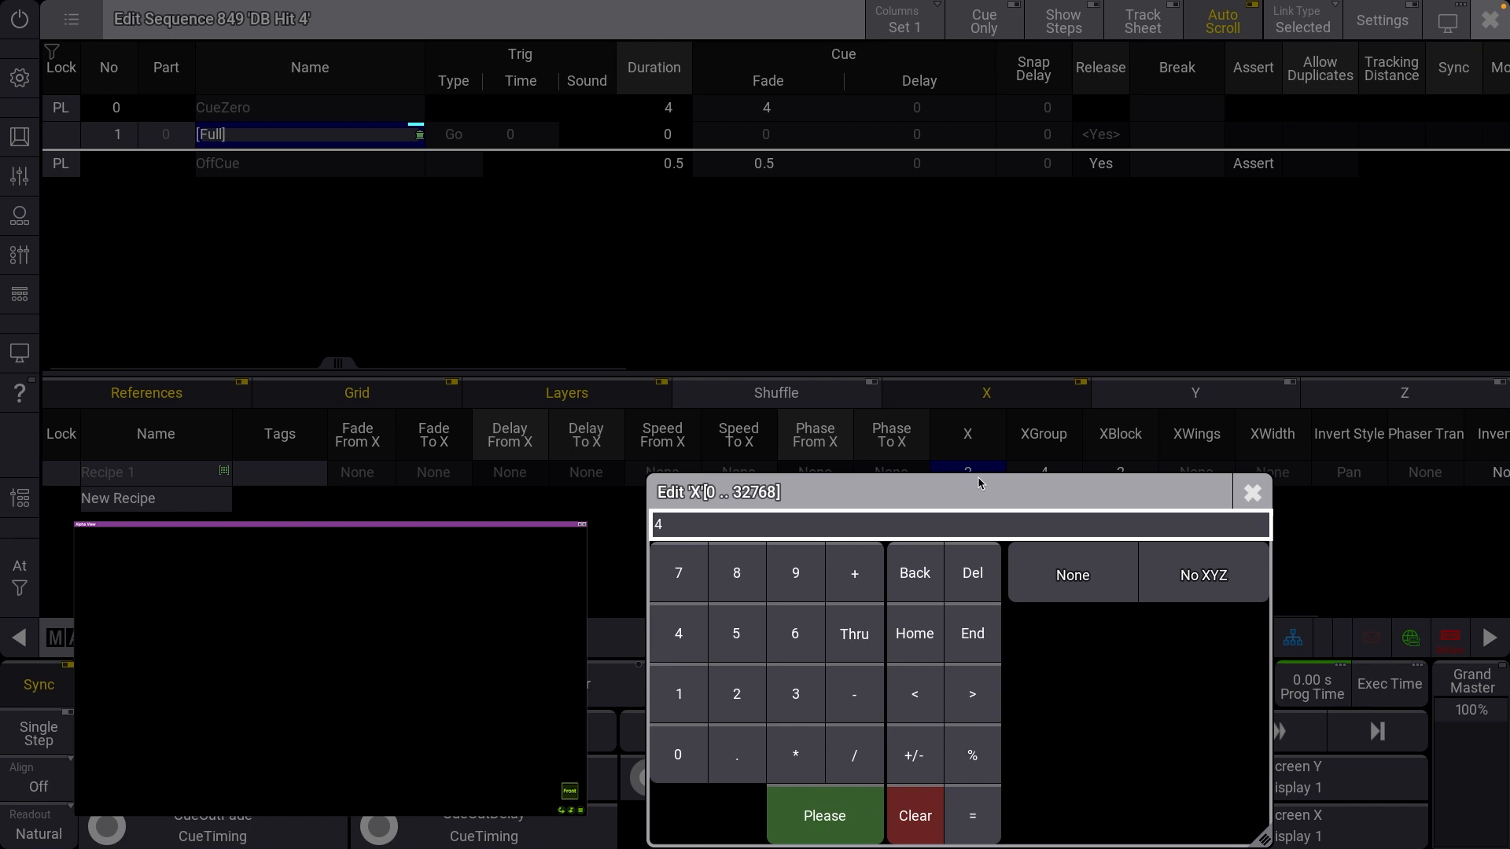
{"action": "key", "text": "Return"}
{"action": "key", "text": "Escape"}
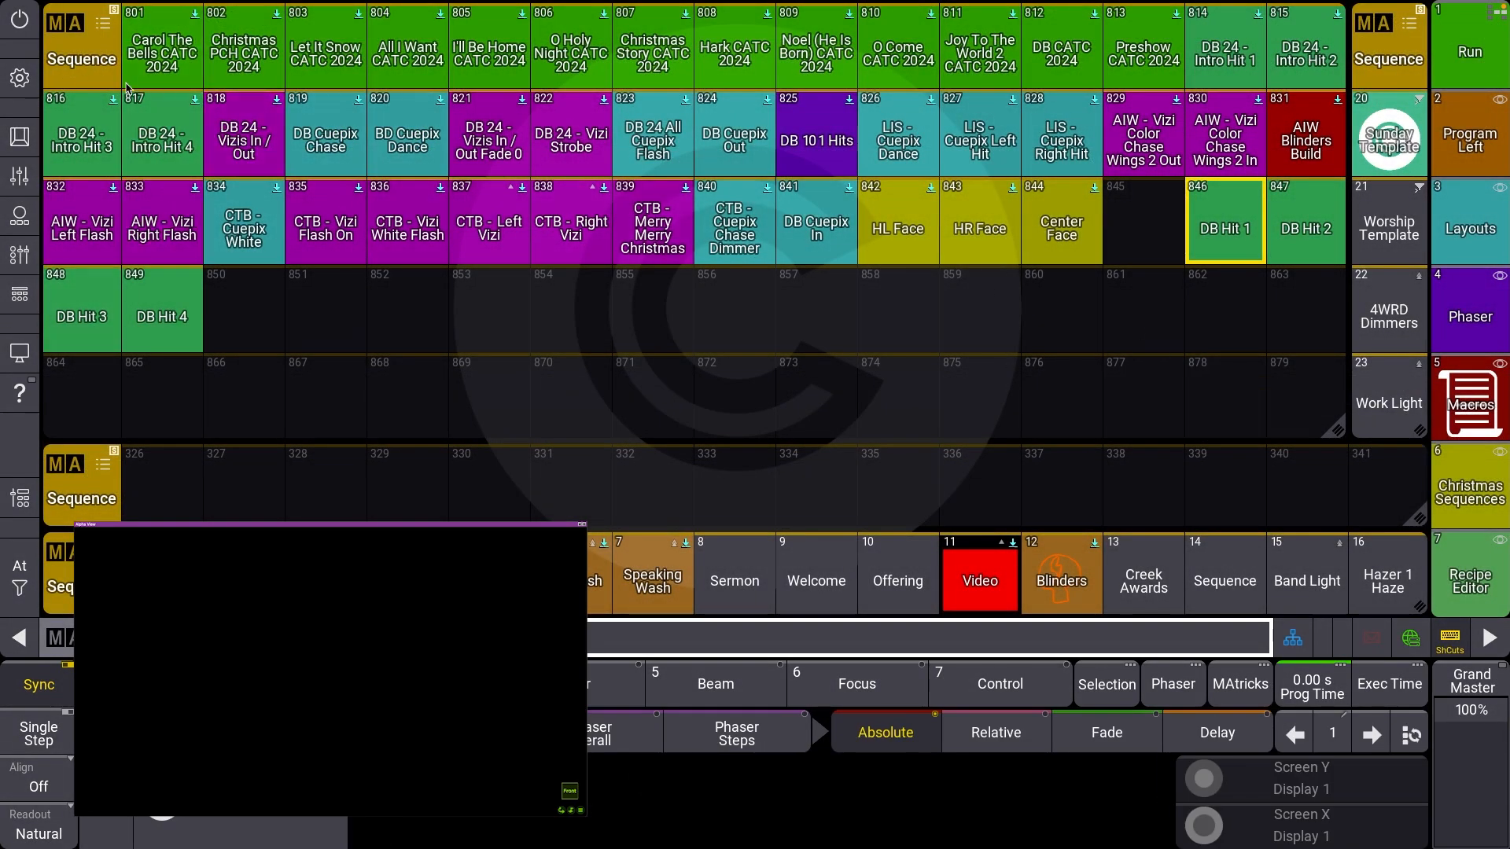
Step: Set the pool action of the upper sequence pool to Temp and close its settings
{"action": "left_click", "coordinate": [85, 74]}
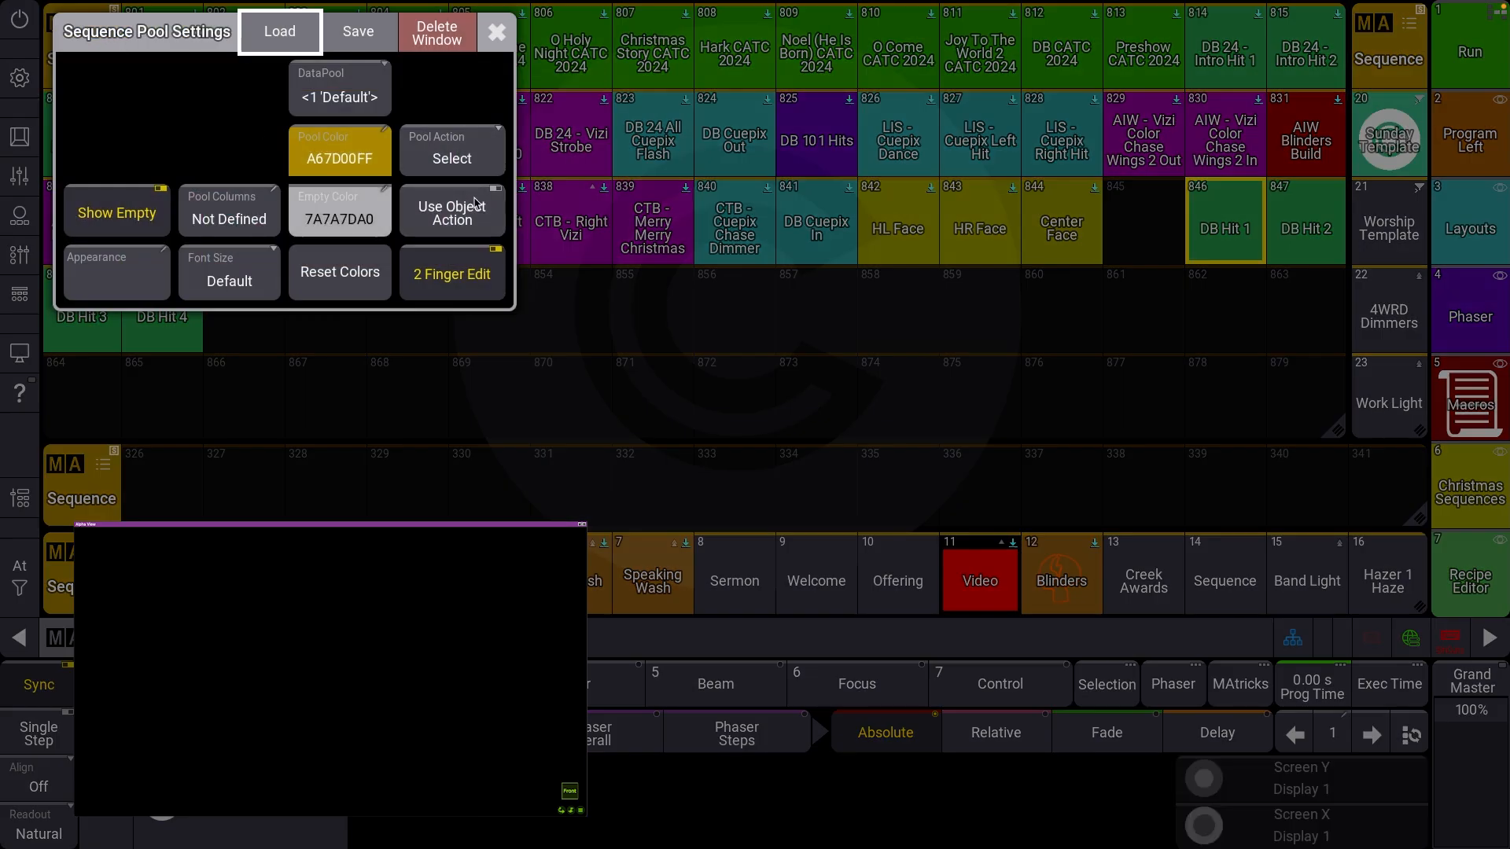
{"action": "left_click", "coordinate": [414, 167]}
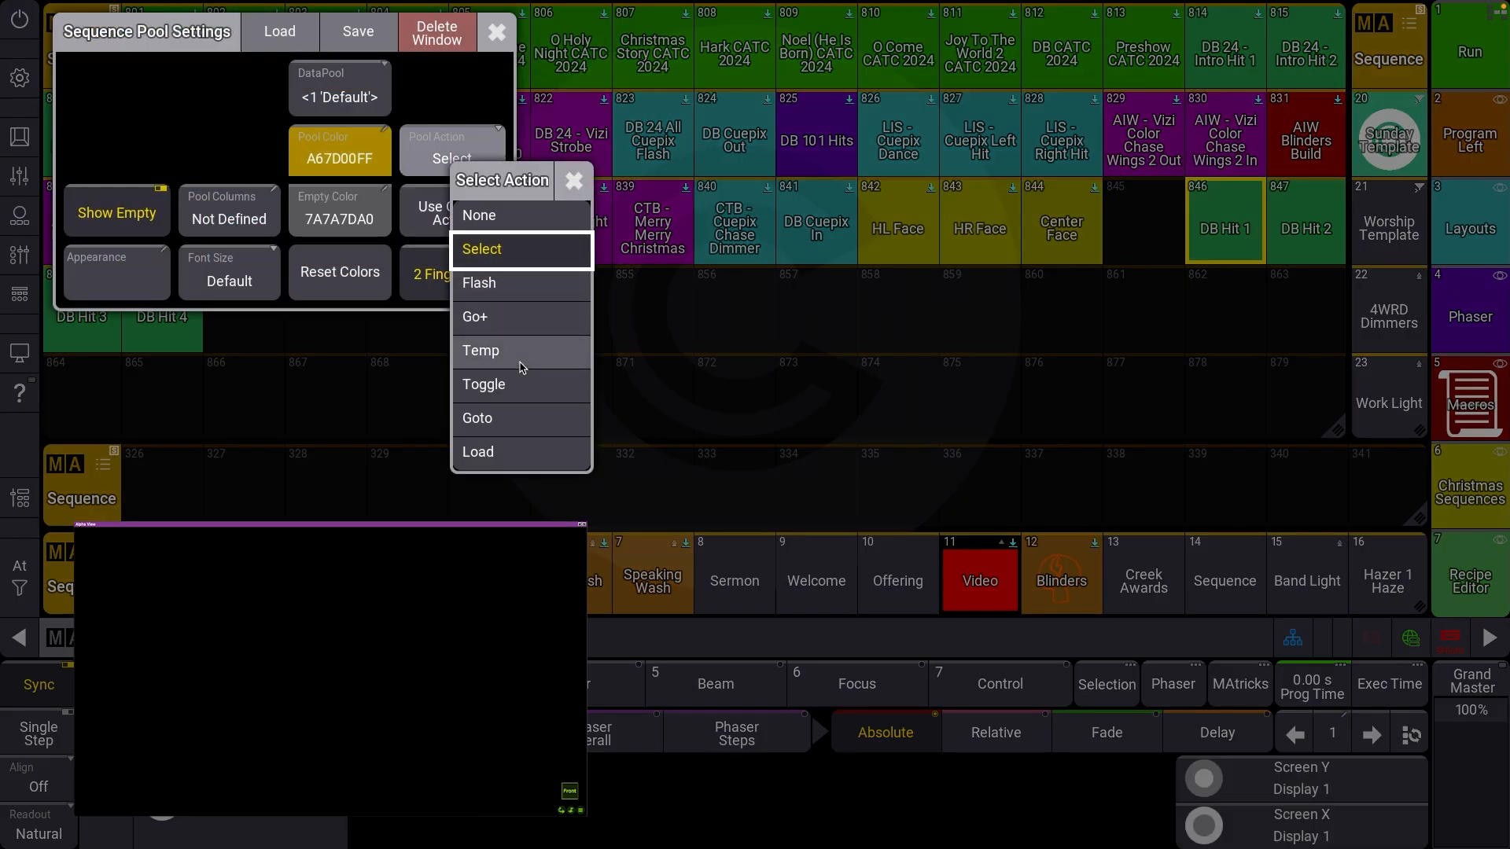
{"action": "left_click", "coordinate": [487, 350]}
{"action": "left_click", "coordinate": [495, 31]}
Step: Trigger the DB Hit 1 to DB Hit 4 sequences in turn to check which Cuepix pixels each one flashes
{"action": "left_click", "coordinate": [1231, 240]}
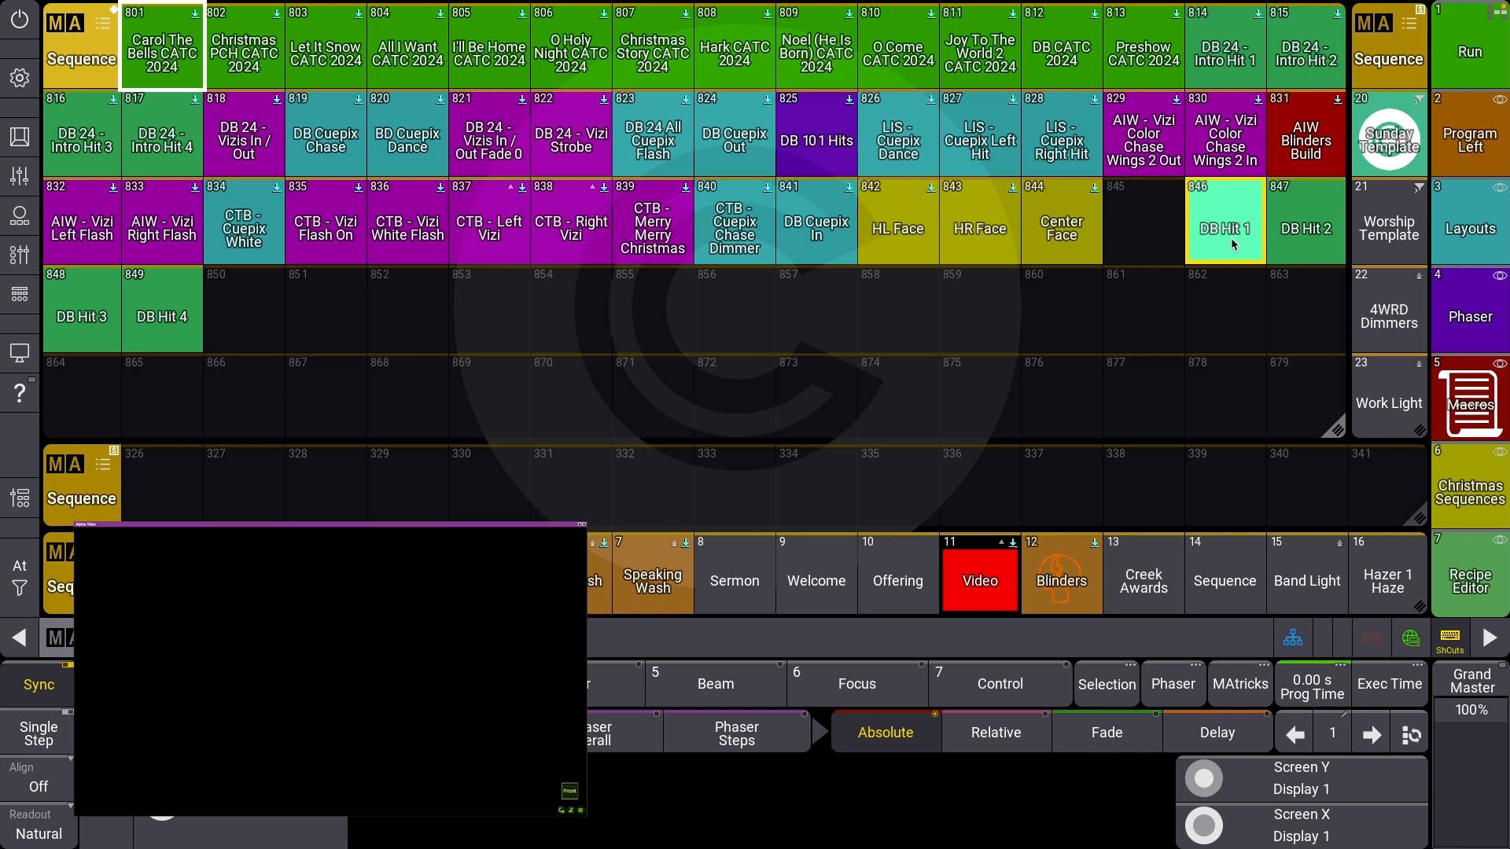
{"action": "left_click", "coordinate": [1306, 228]}
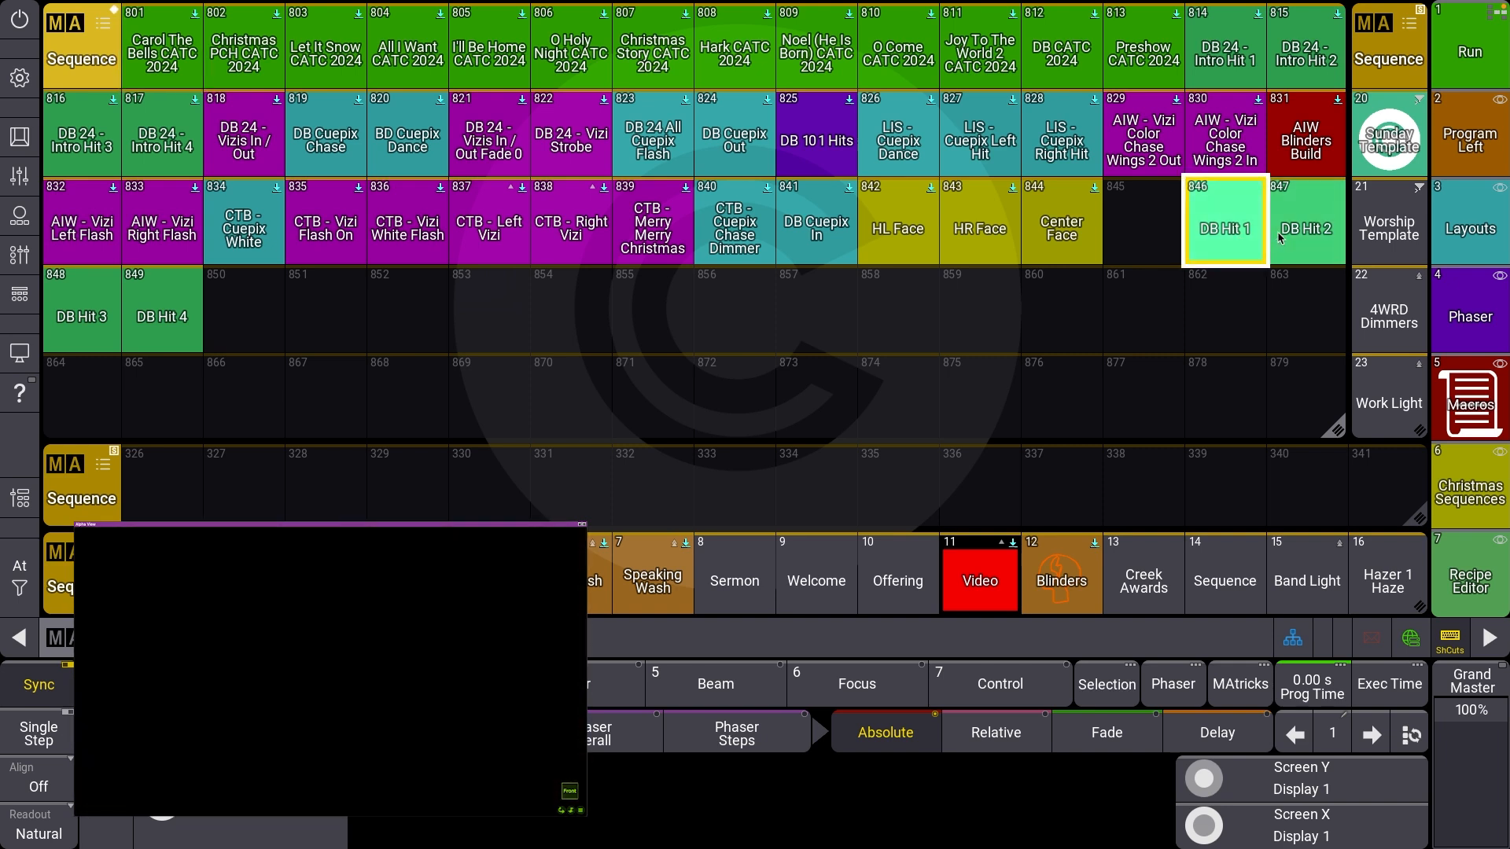
{"action": "left_click", "coordinate": [123, 315]}
{"action": "left_click", "coordinate": [82, 314]}
{"action": "left_click", "coordinate": [162, 314]}
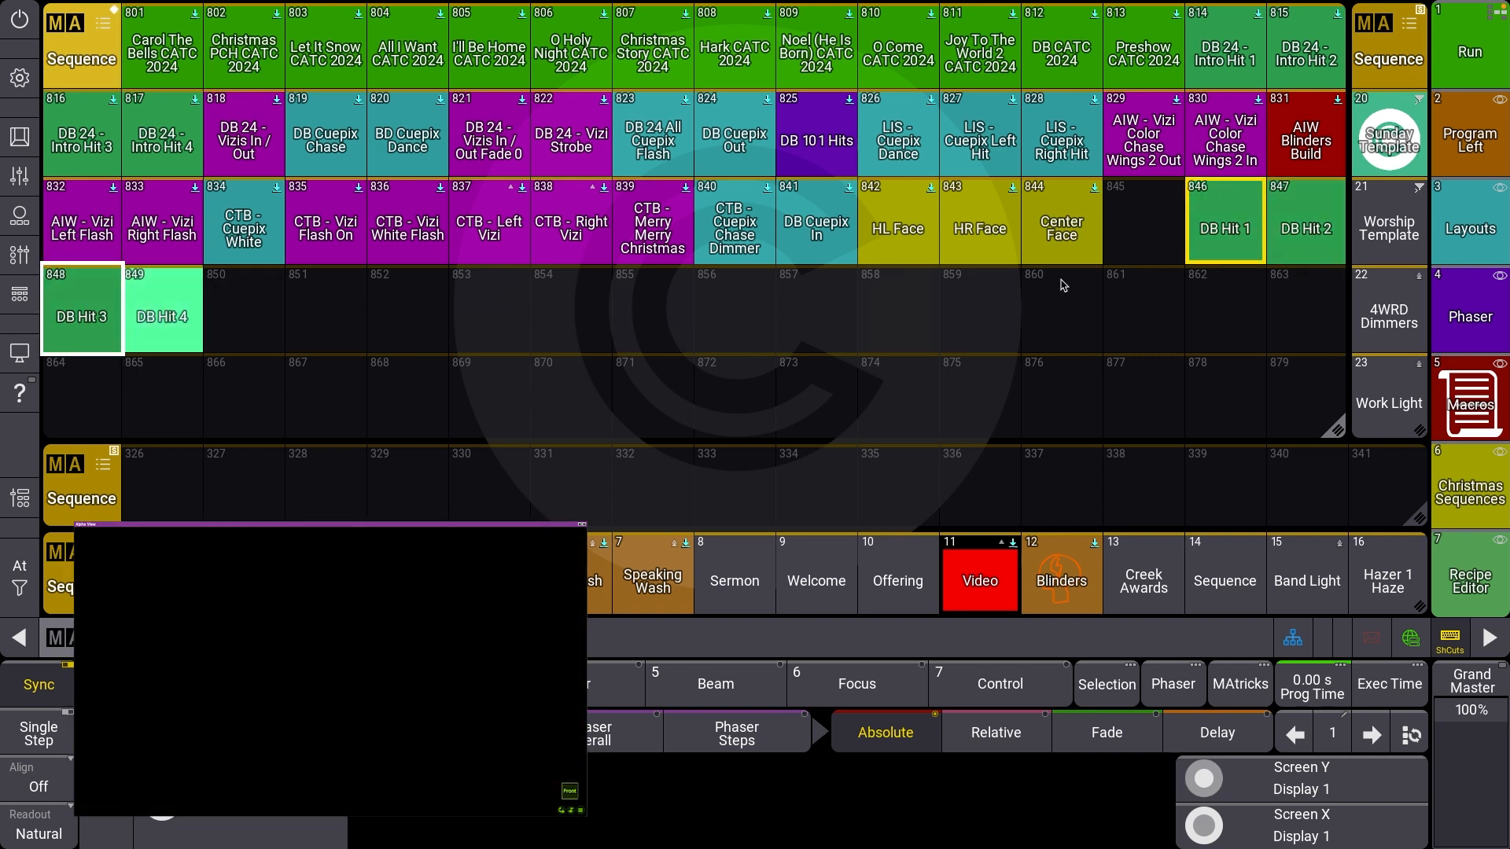
{"action": "left_click", "coordinate": [1224, 236]}
{"action": "left_click", "coordinate": [1286, 242]}
{"action": "left_click", "coordinate": [82, 314]}
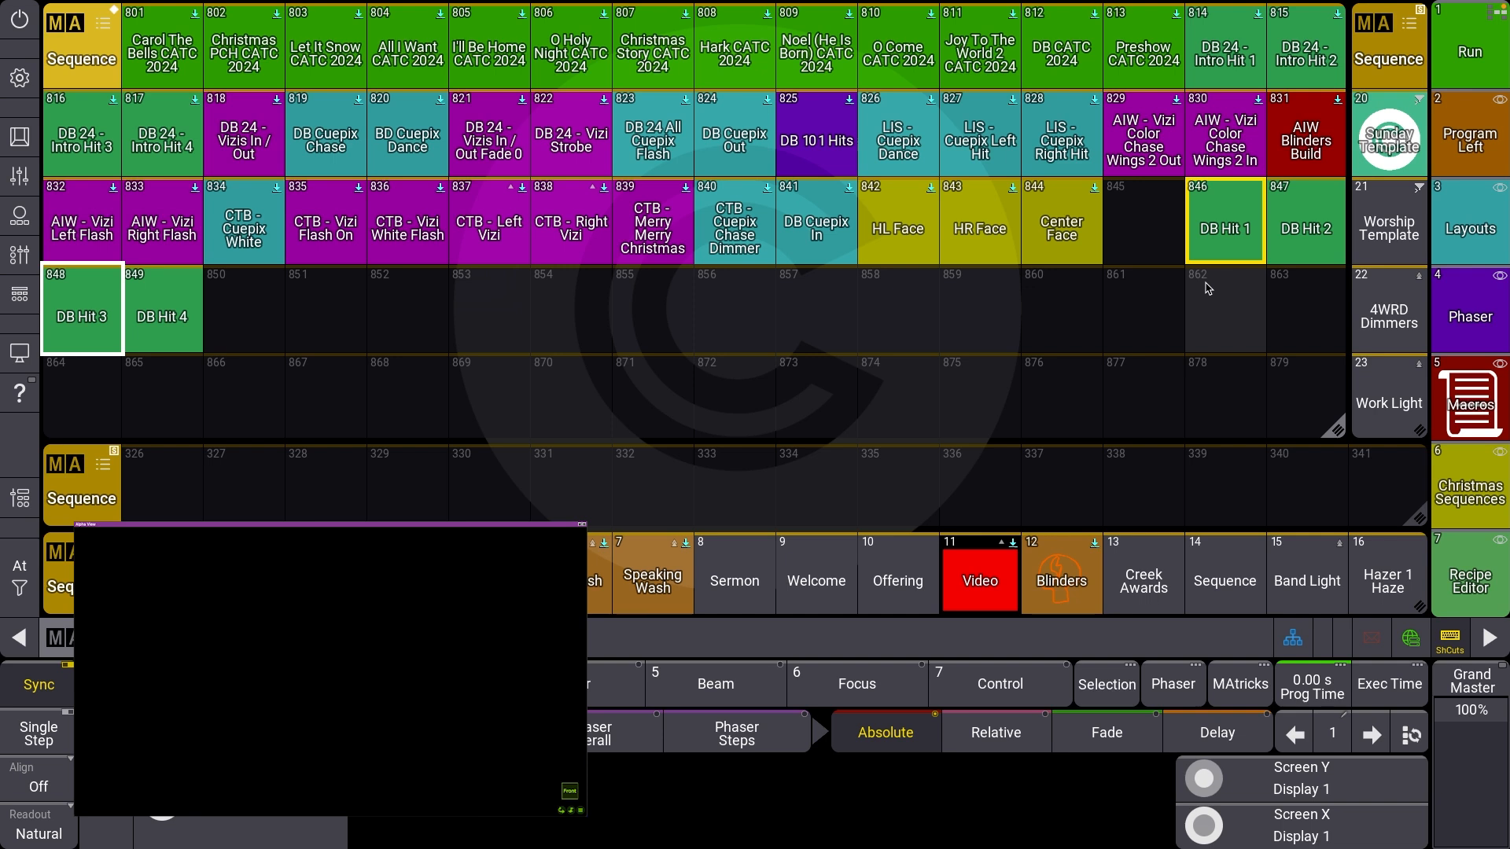
{"action": "left_click", "coordinate": [1219, 217]}
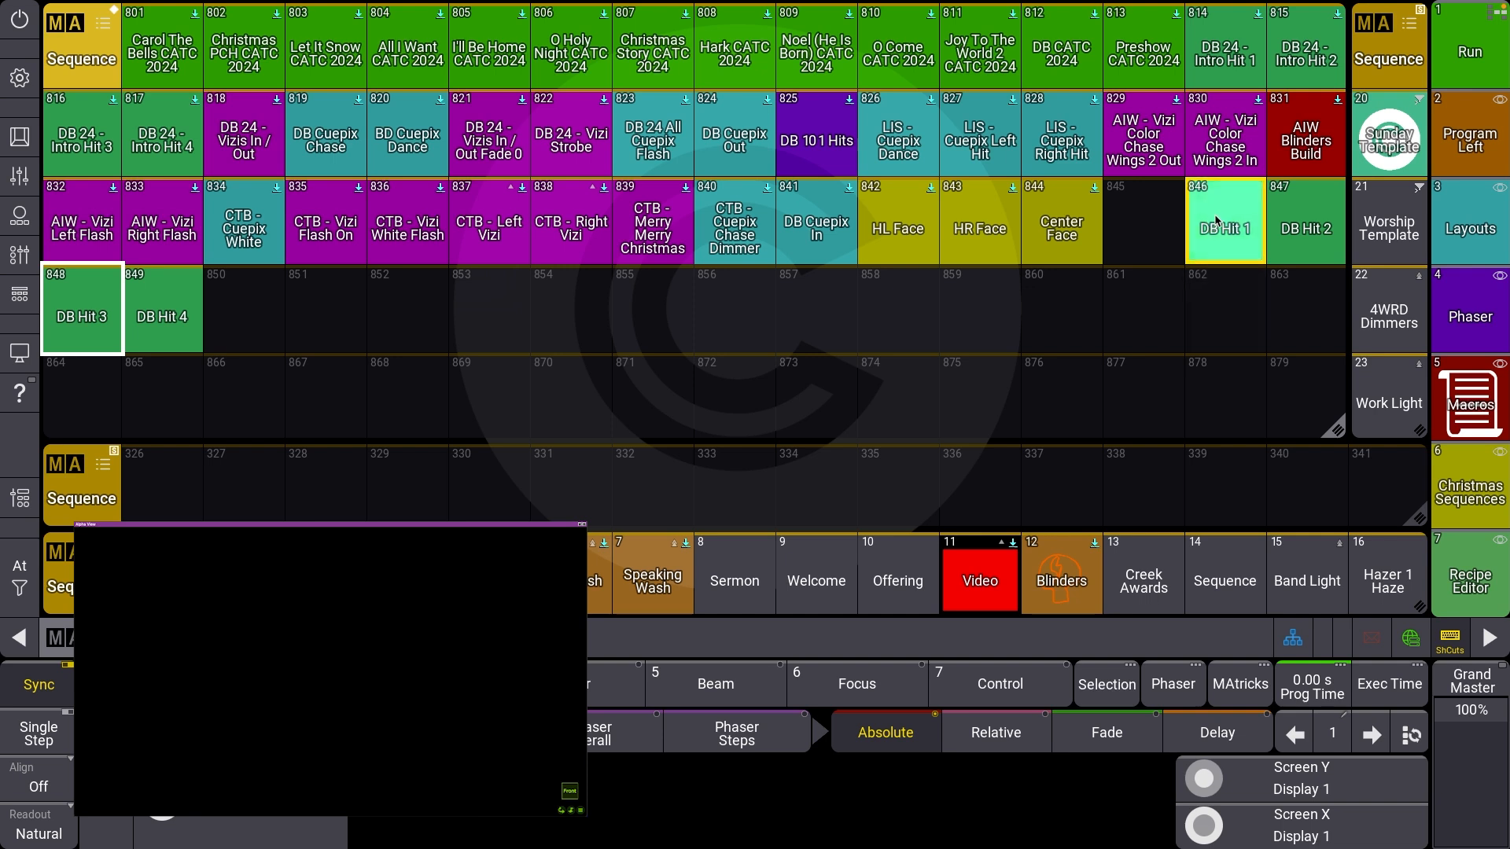
{"action": "left_click", "coordinate": [1337, 226]}
{"action": "left_click", "coordinate": [1235, 227]}
{"action": "left_click", "coordinate": [1298, 226]}
Step: Open sequence 846 DB Hit 1, change the XBlock value of its cue 1 recipe and close the editor
{"action": "left_click_drag", "start_coordinate": [1219, 225], "coordinate": [1142, 228]}
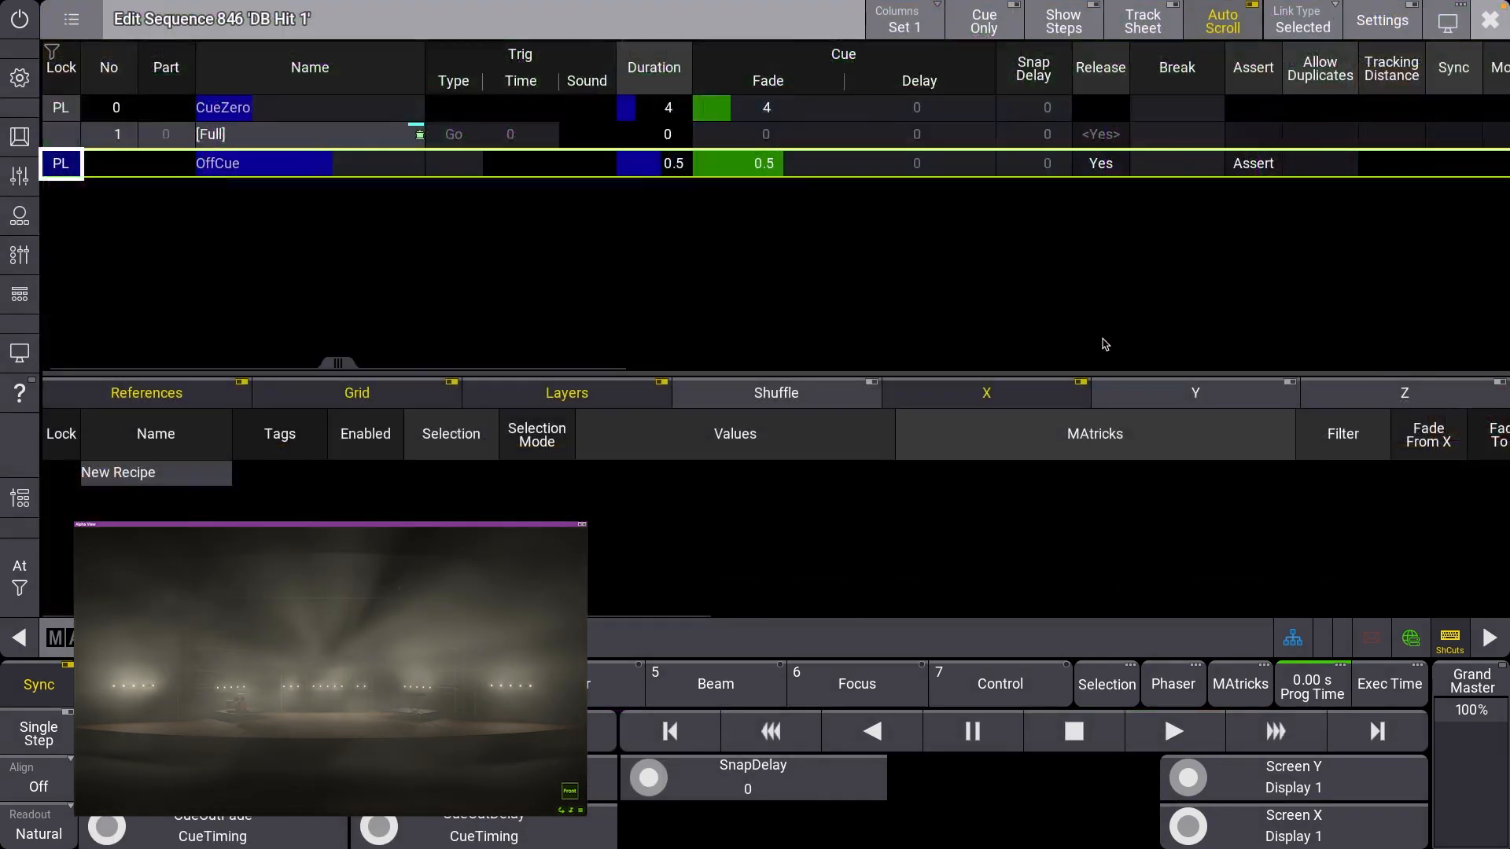
{"action": "left_click", "coordinate": [294, 137]}
{"action": "left_click_drag", "start_coordinate": [1160, 541], "coordinate": [480, 524]}
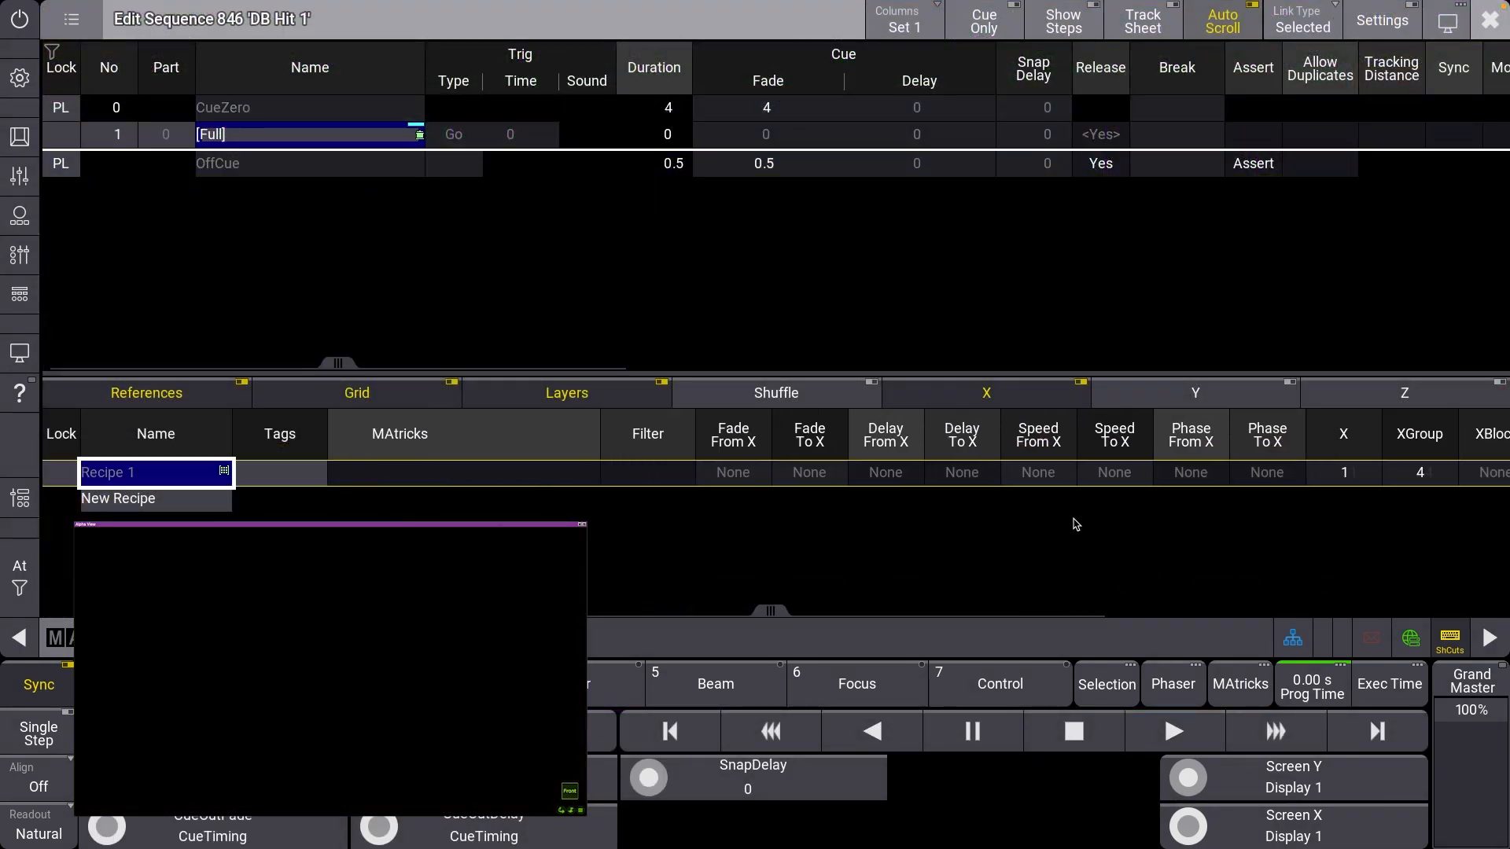
{"action": "left_click_drag", "start_coordinate": [1060, 526], "coordinate": [904, 543]}
{"action": "left_click", "coordinate": [1231, 475]}
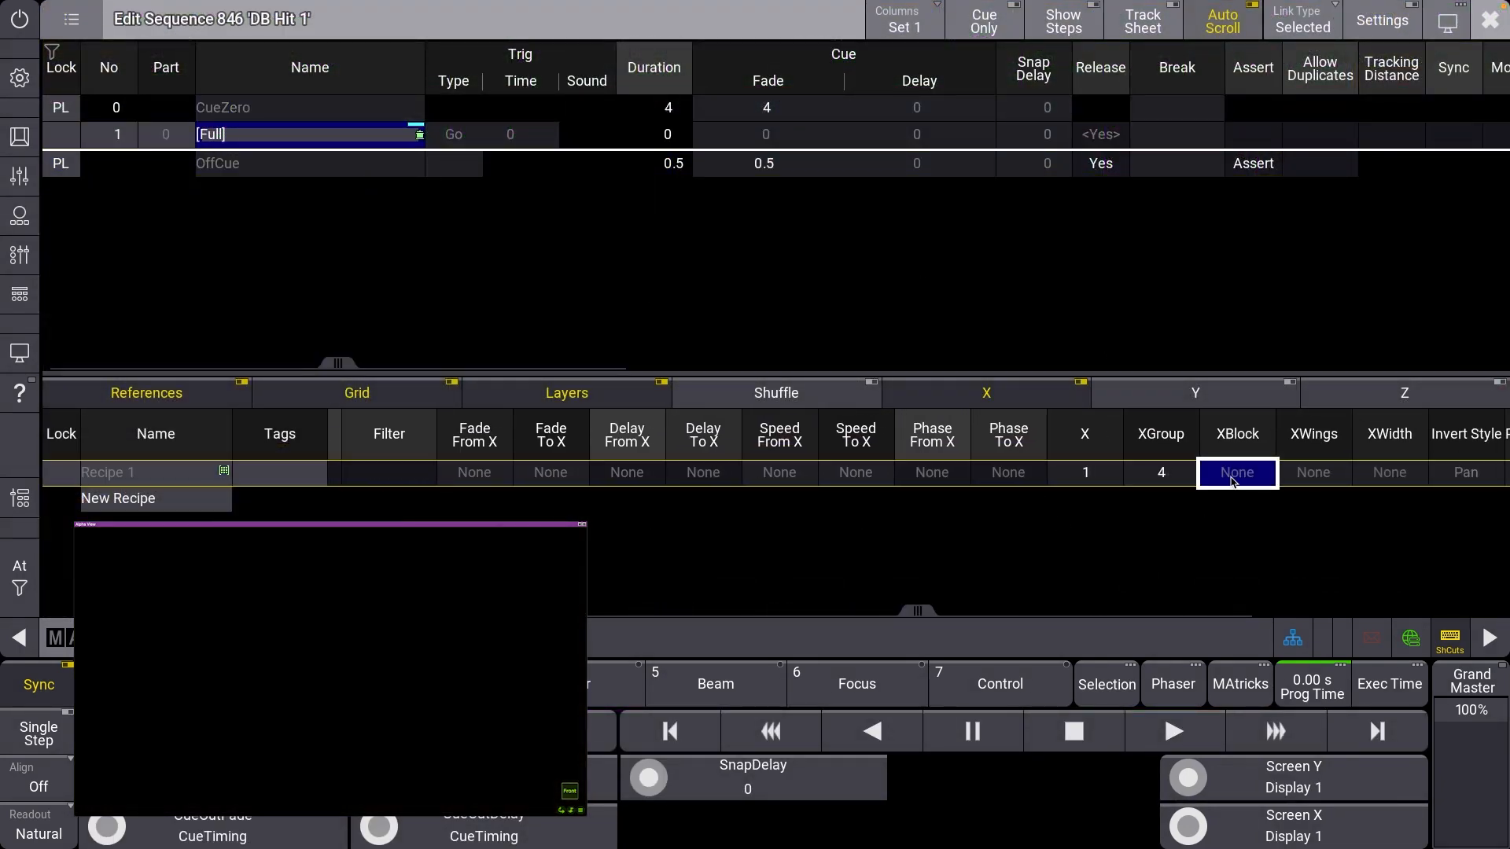
{"action": "left_click", "coordinate": [1232, 476]}
{"action": "key", "text": "Return"}
{"action": "key", "text": "Escape"}
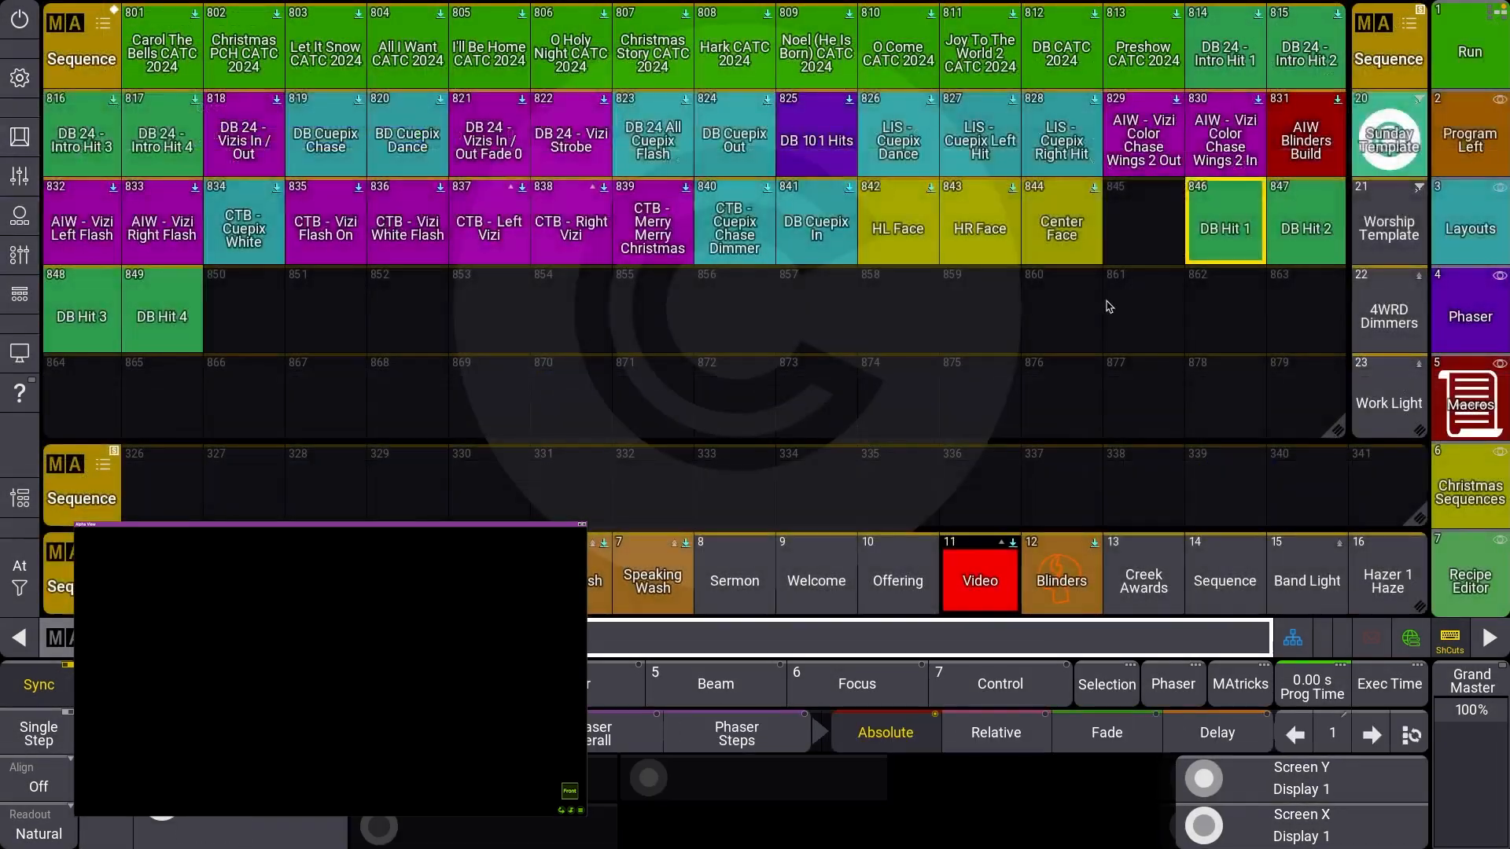
Step: Set XBlock to 2 in the cue 1 recipe of sequence 847 DB Hit 2 and close the editor
{"action": "left_click_drag", "start_coordinate": [1304, 226], "coordinate": [1222, 229]}
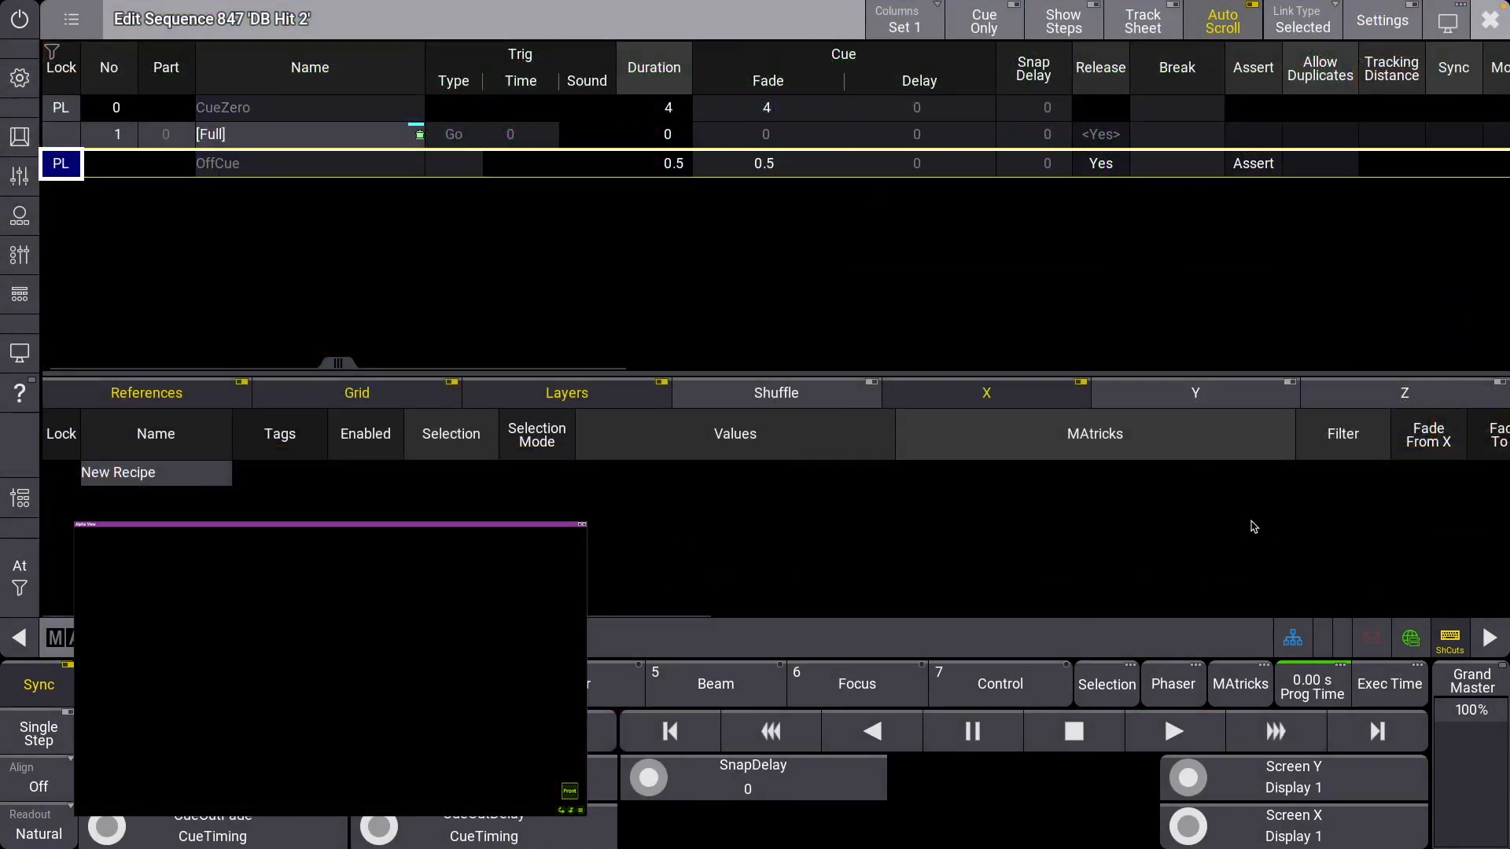
{"action": "left_click_drag", "start_coordinate": [1253, 525], "coordinate": [737, 407]}
{"action": "left_click", "coordinate": [393, 155]}
{"action": "left_click", "coordinate": [389, 137]}
{"action": "left_click_drag", "start_coordinate": [513, 428], "coordinate": [555, 428]}
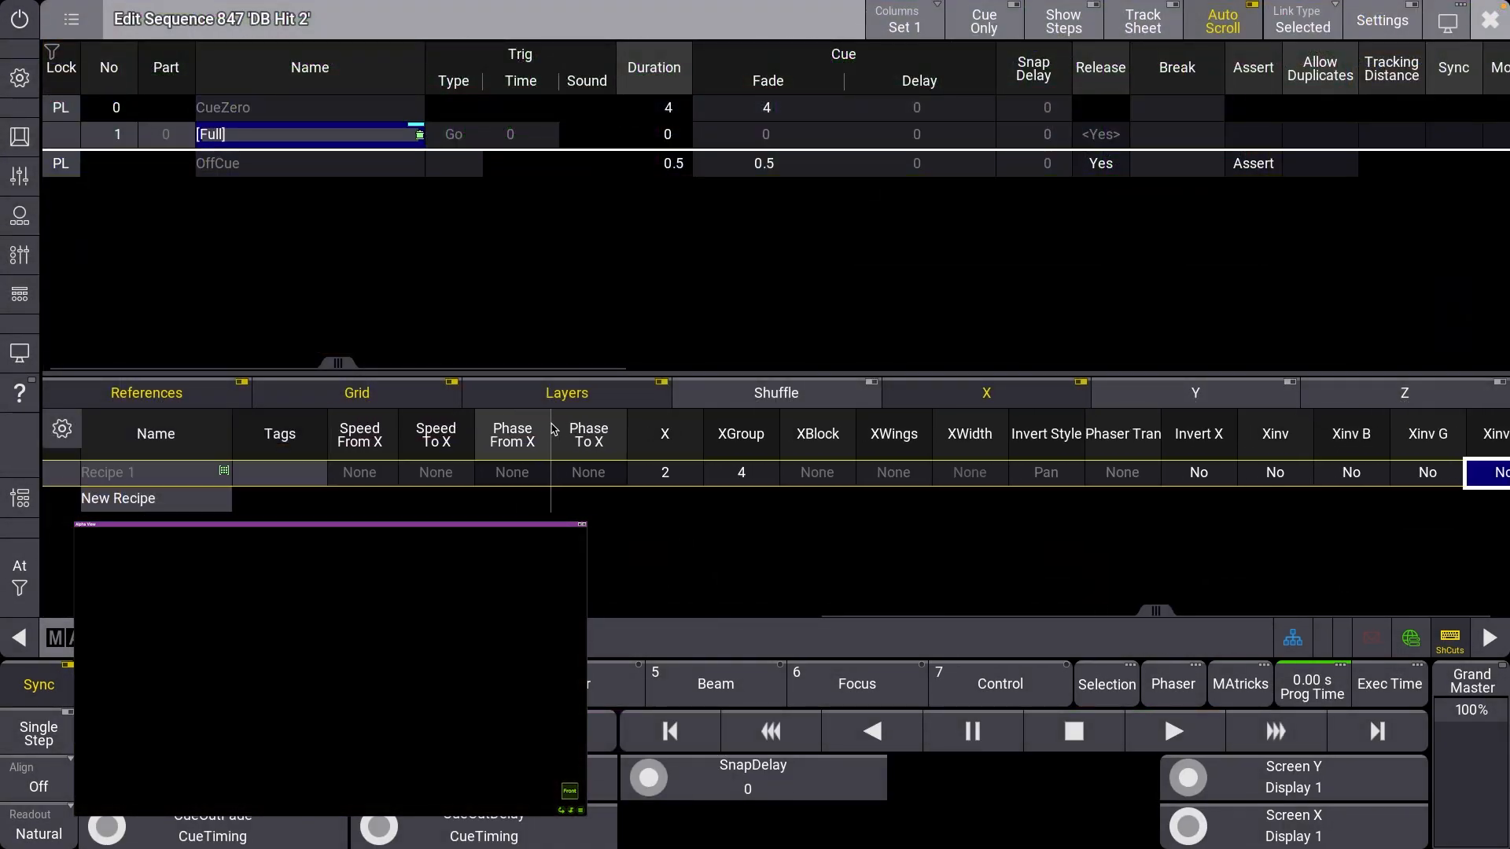
{"action": "left_click", "coordinate": [864, 477]}
{"action": "right_click", "coordinate": [864, 476]}
{"action": "type", "text": "2"}
{"action": "key", "text": "Return"}
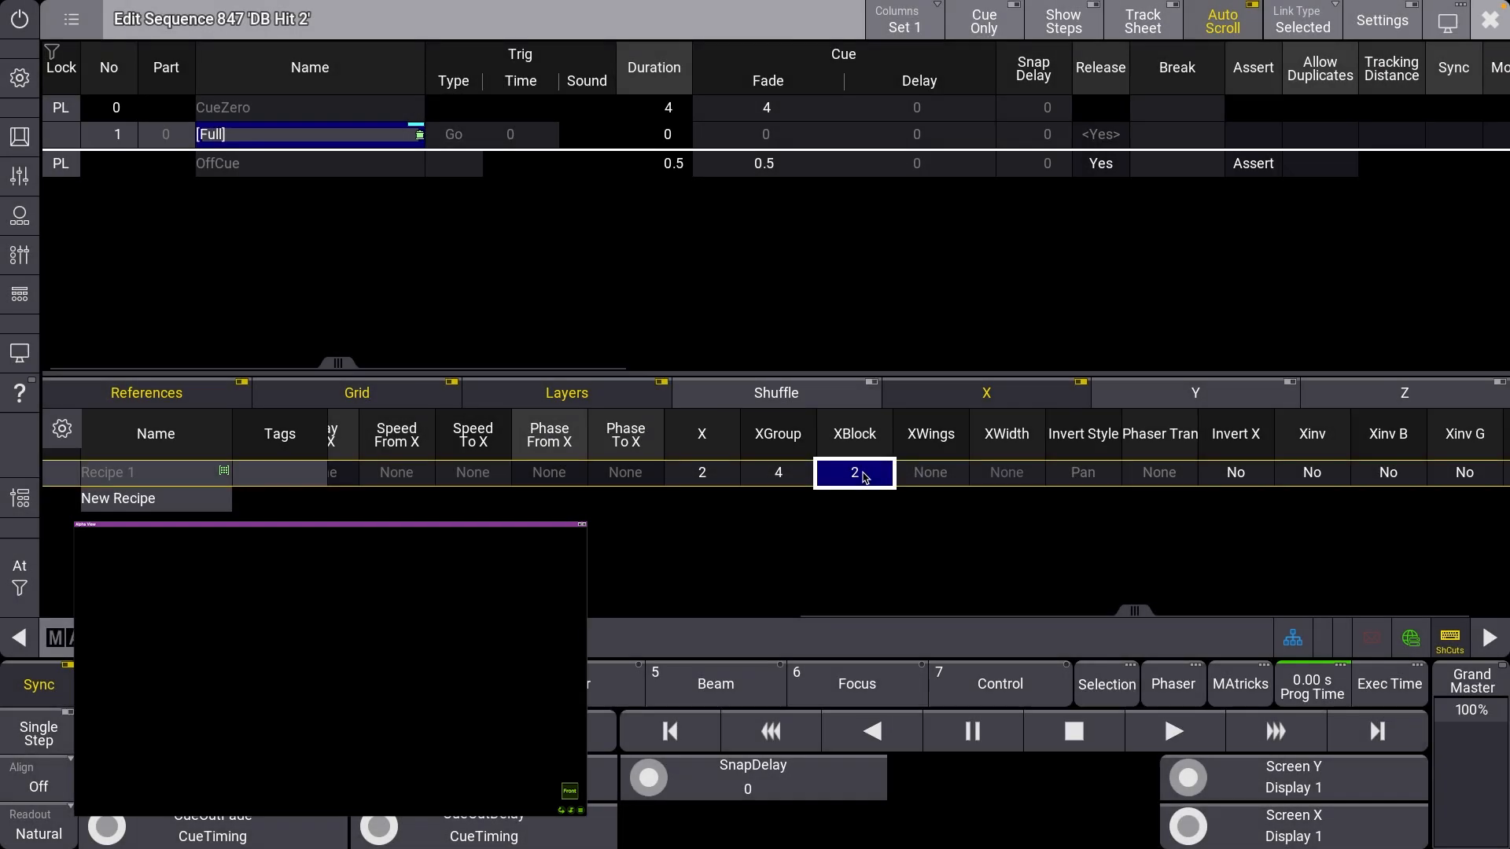
{"action": "key", "text": "Escape"}
Step: Trigger DB Hit 1 and DB Hit 2 in turn to check which pixels flash with the new block values
{"action": "left_click", "coordinate": [1203, 240]}
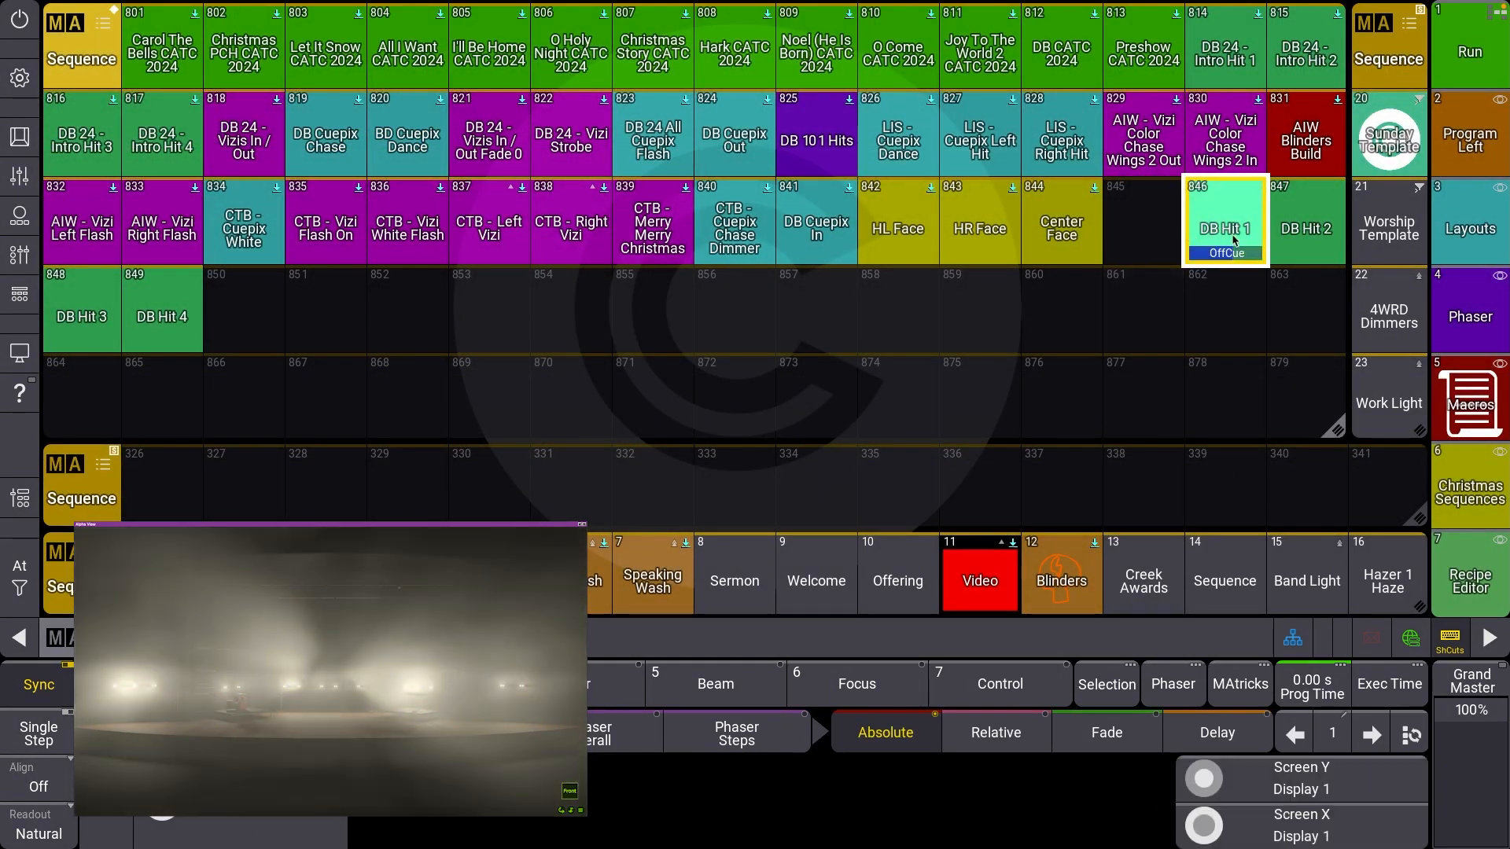
{"action": "left_click", "coordinate": [1272, 233]}
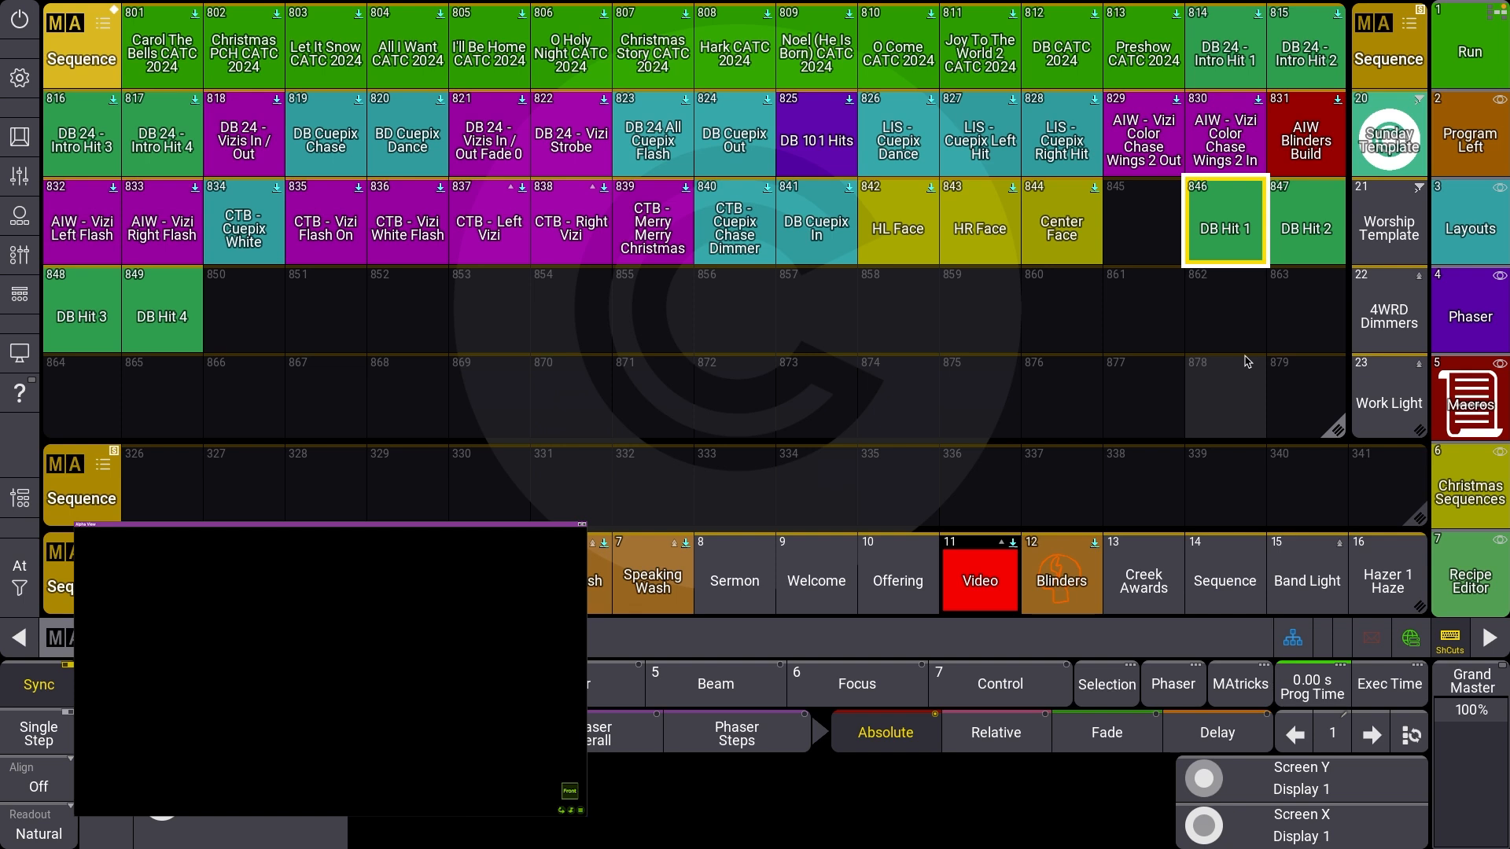
{"action": "left_click", "coordinate": [1222, 215]}
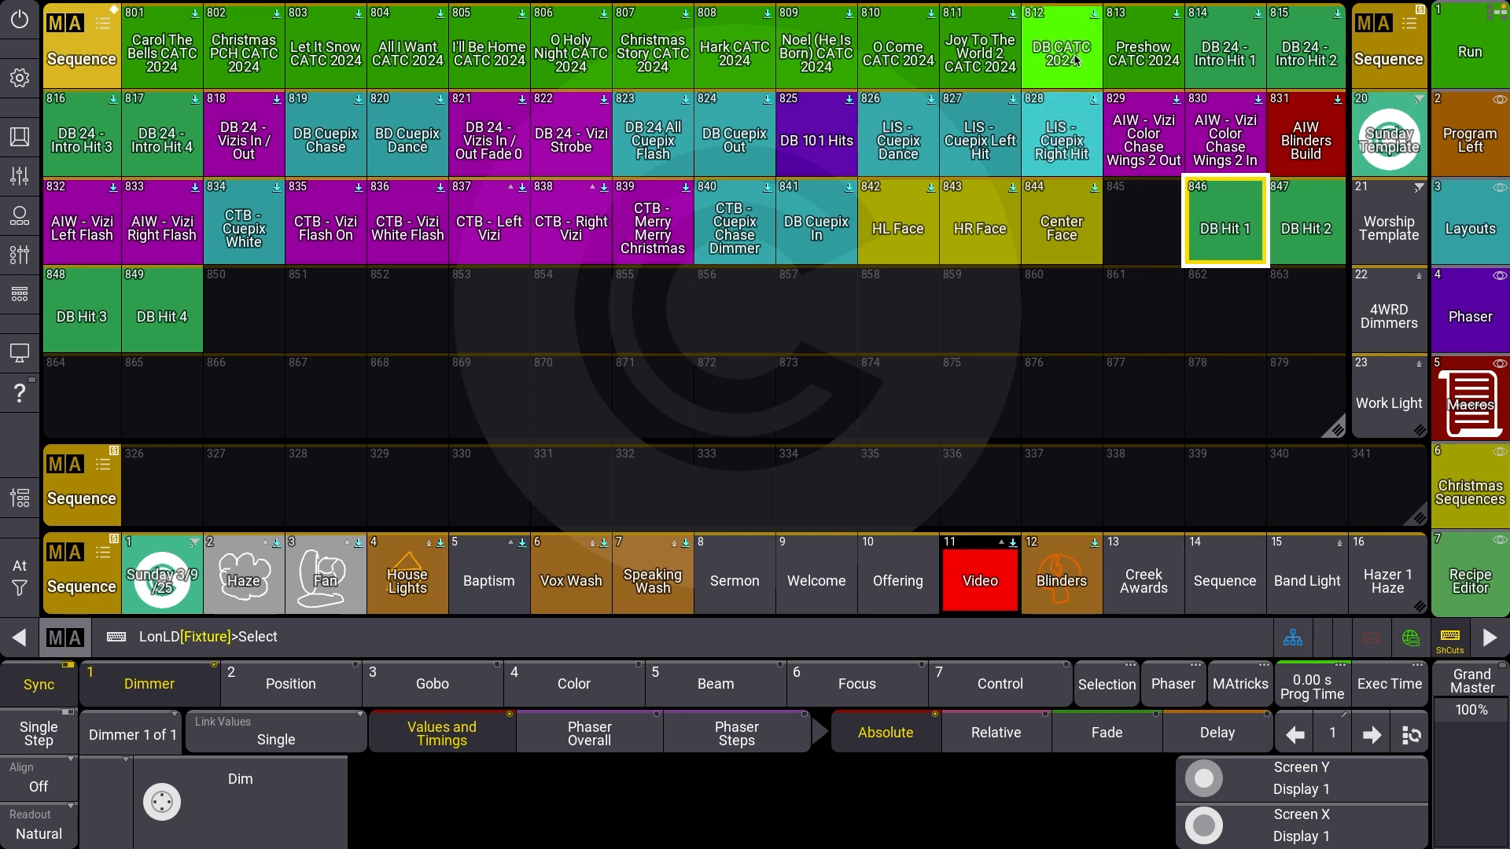
Step: Select sequence 812 DB CATC 2024, show its cue list and start cue 1 [Intro] MIB
{"action": "left_click", "coordinate": [1025, 43]}
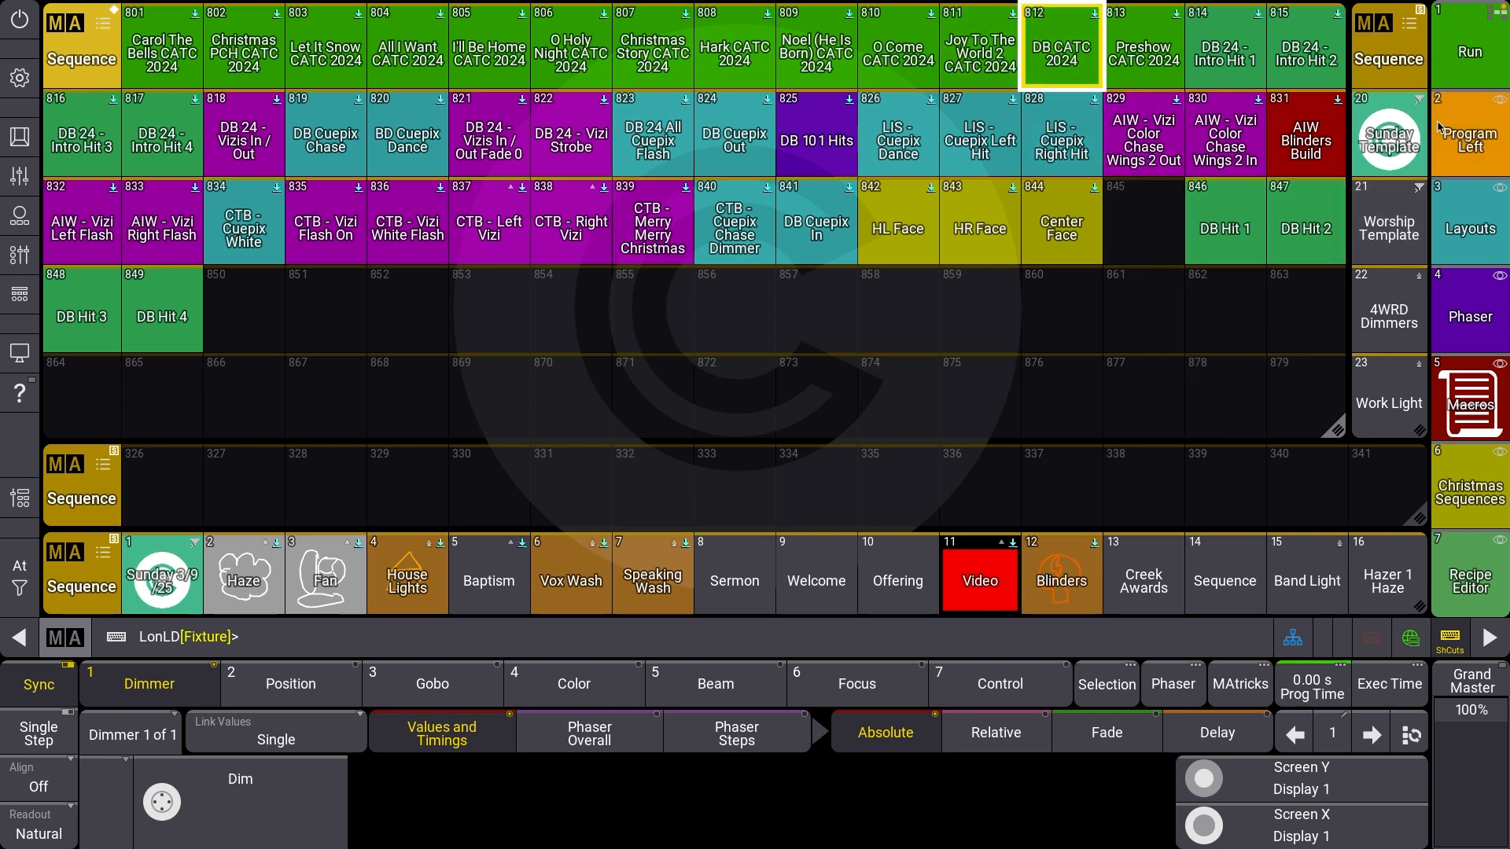
{"action": "left_click", "coordinate": [1470, 48]}
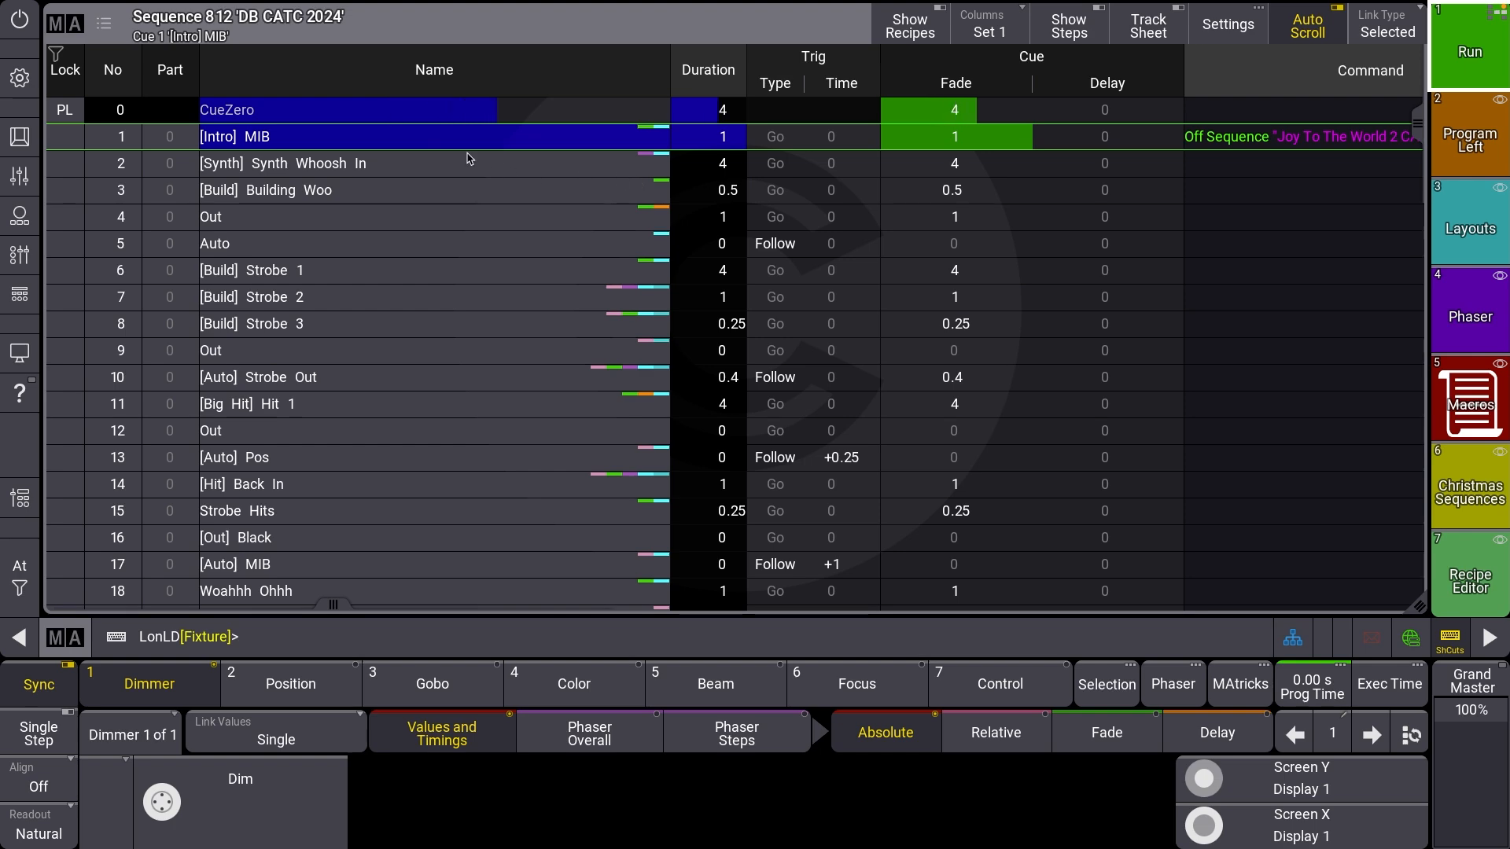
Step: Show the Cuepix Pixeles layout and select the Cuepix Pixels group with its dimmer at 0
{"action": "left_click", "coordinate": [1470, 229]}
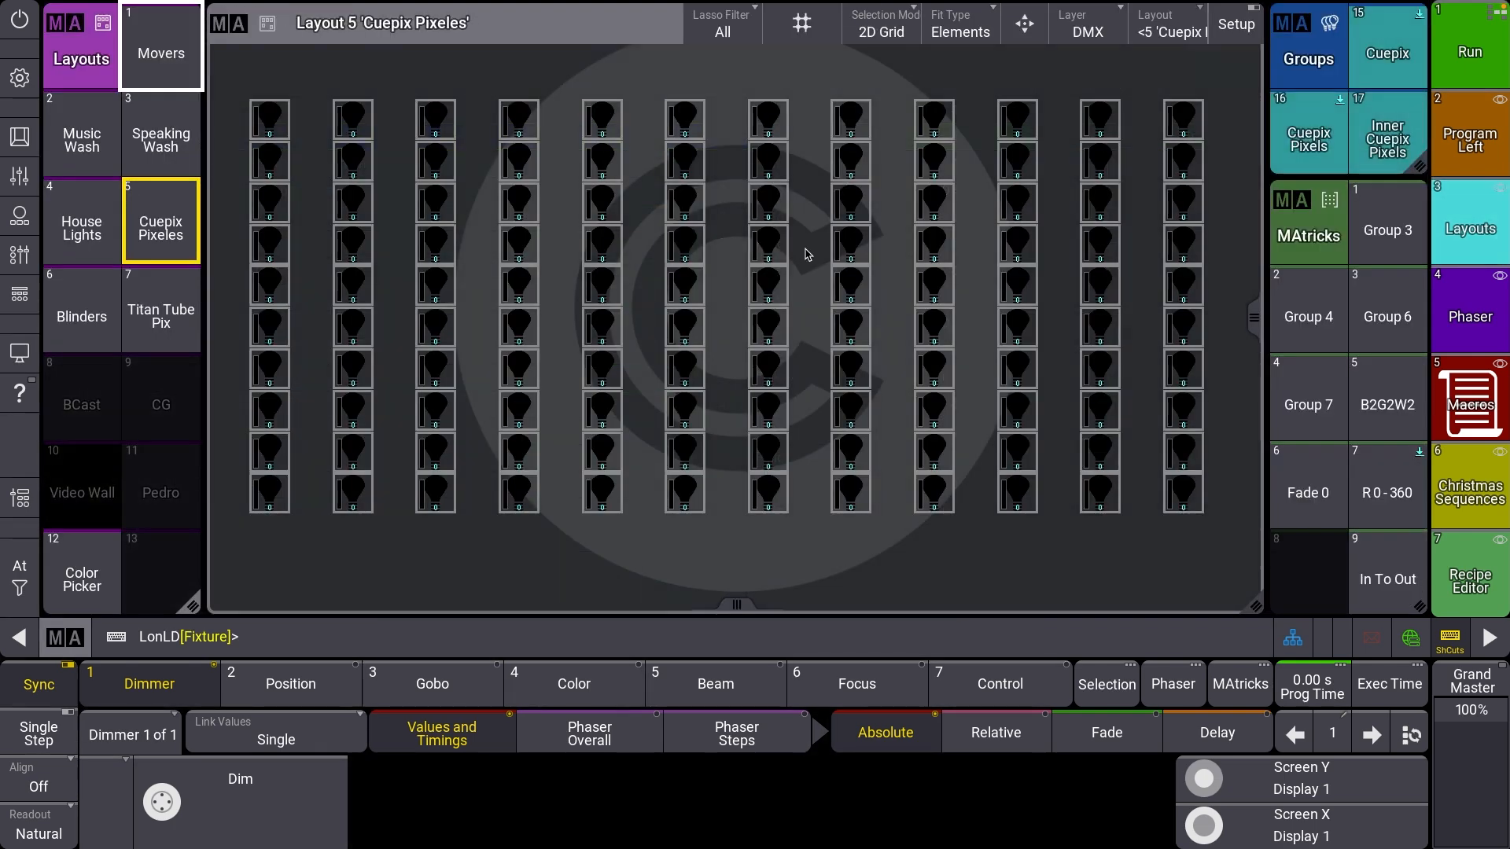
{"action": "left_click", "coordinate": [1309, 134]}
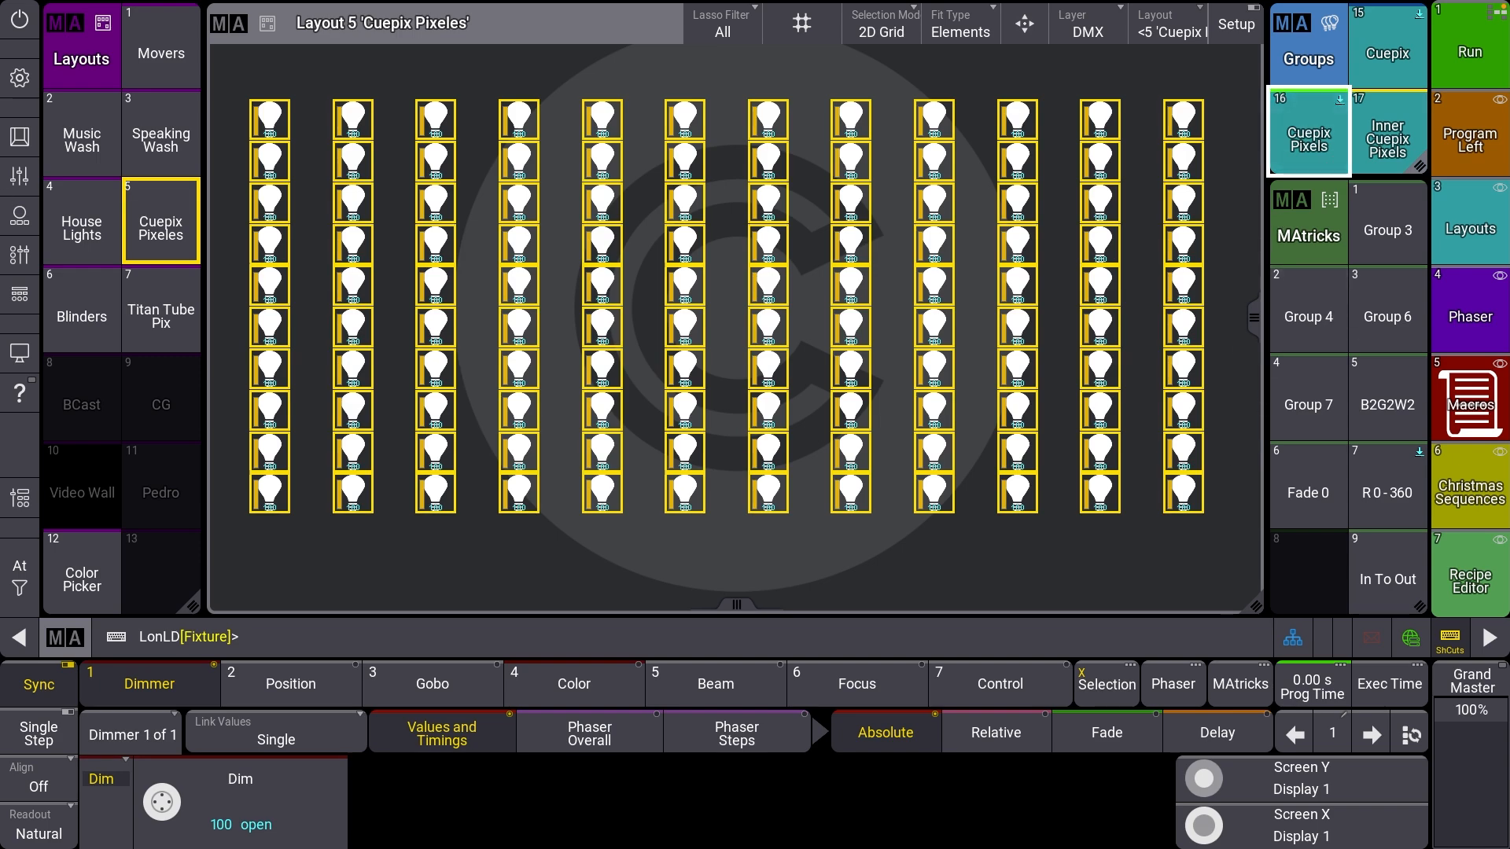
{"action": "left_click", "coordinate": [31, 138]}
{"action": "key", "text": "Escape"}
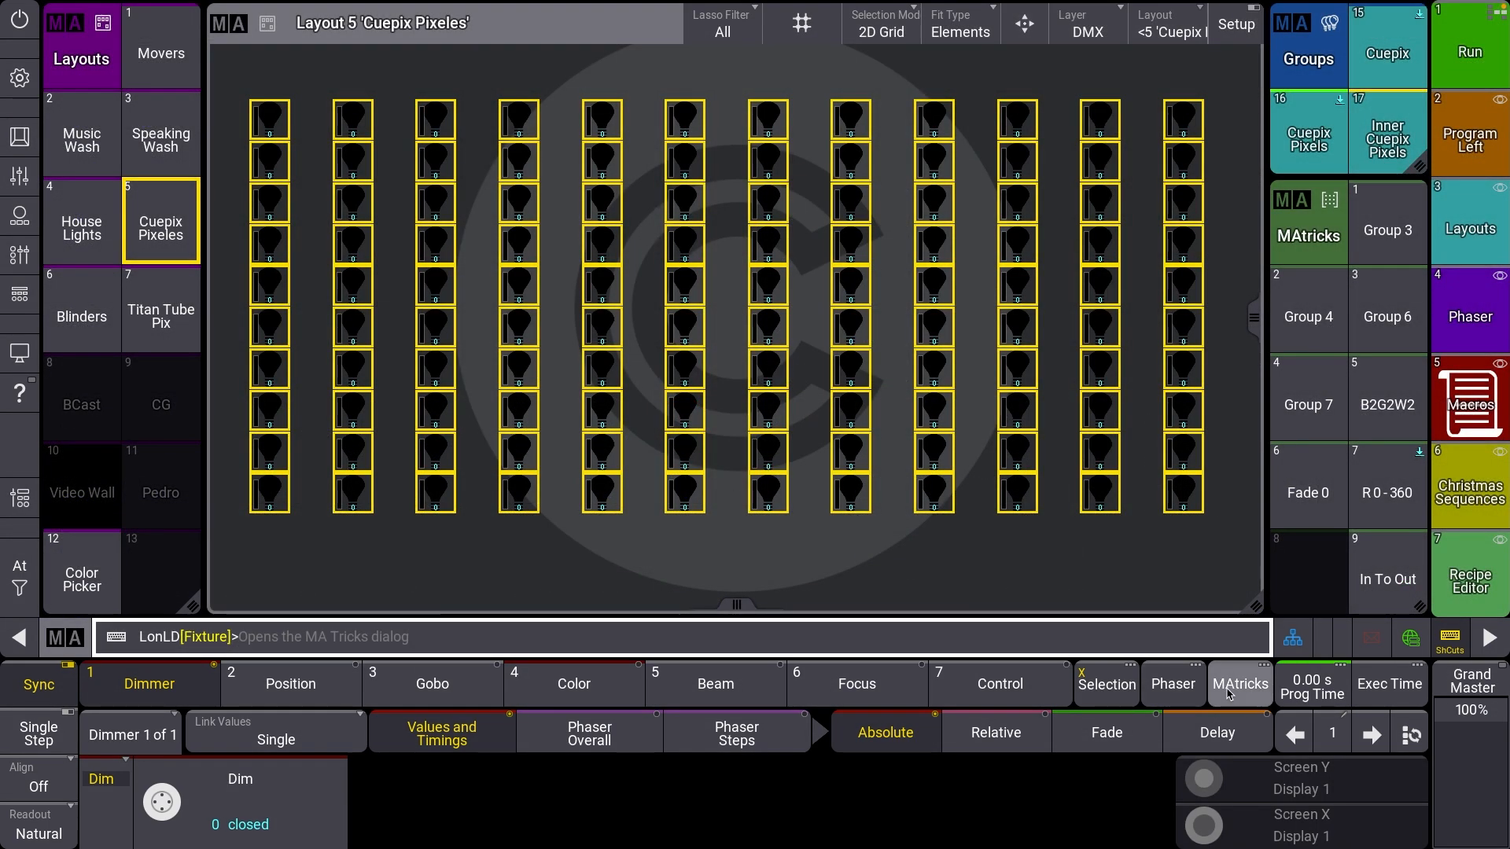
Step: Set the MAtricks to X 1 and XGroup 4 for the selected pixels and close the MAtricks Editor
{"action": "left_click", "coordinate": [1230, 692]}
{"action": "left_click", "coordinate": [491, 386]}
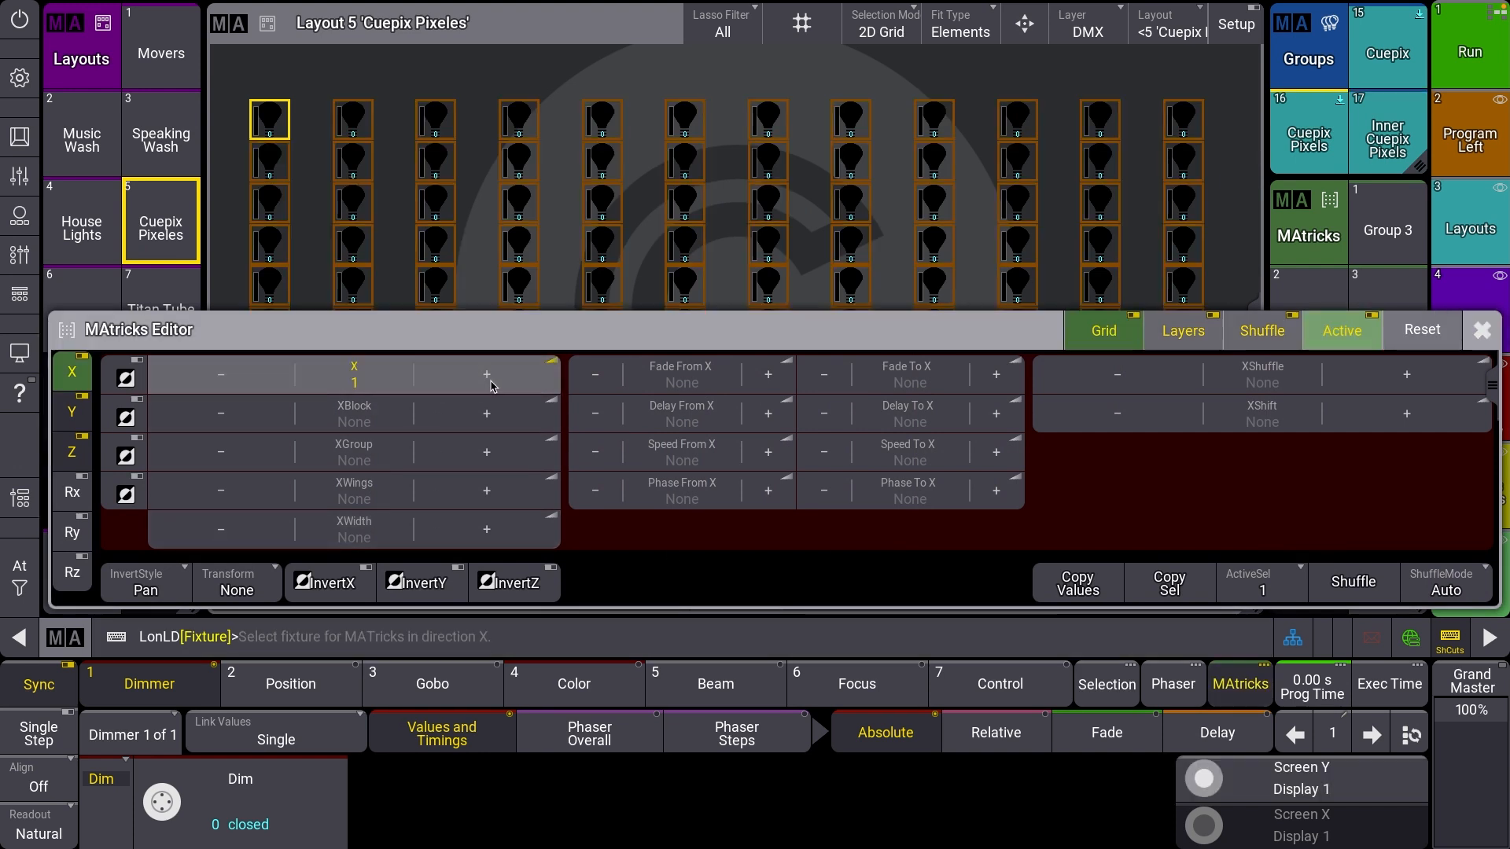
{"action": "left_click", "coordinate": [485, 457]}
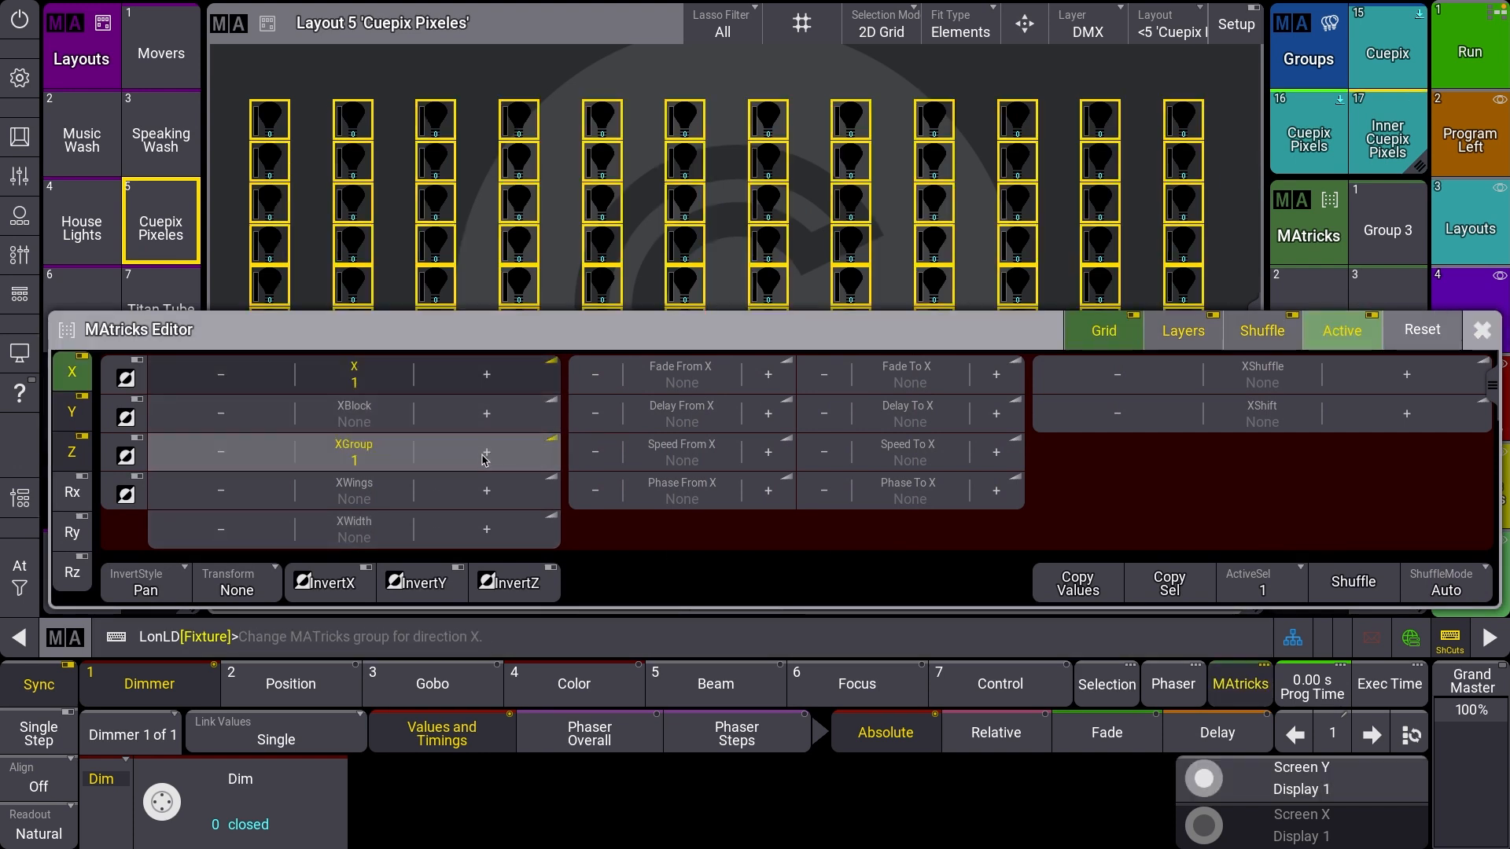
{"action": "left_click", "coordinate": [485, 456]}
{"action": "left_click", "coordinate": [485, 457]}
{"action": "left_click", "coordinate": [485, 457]}
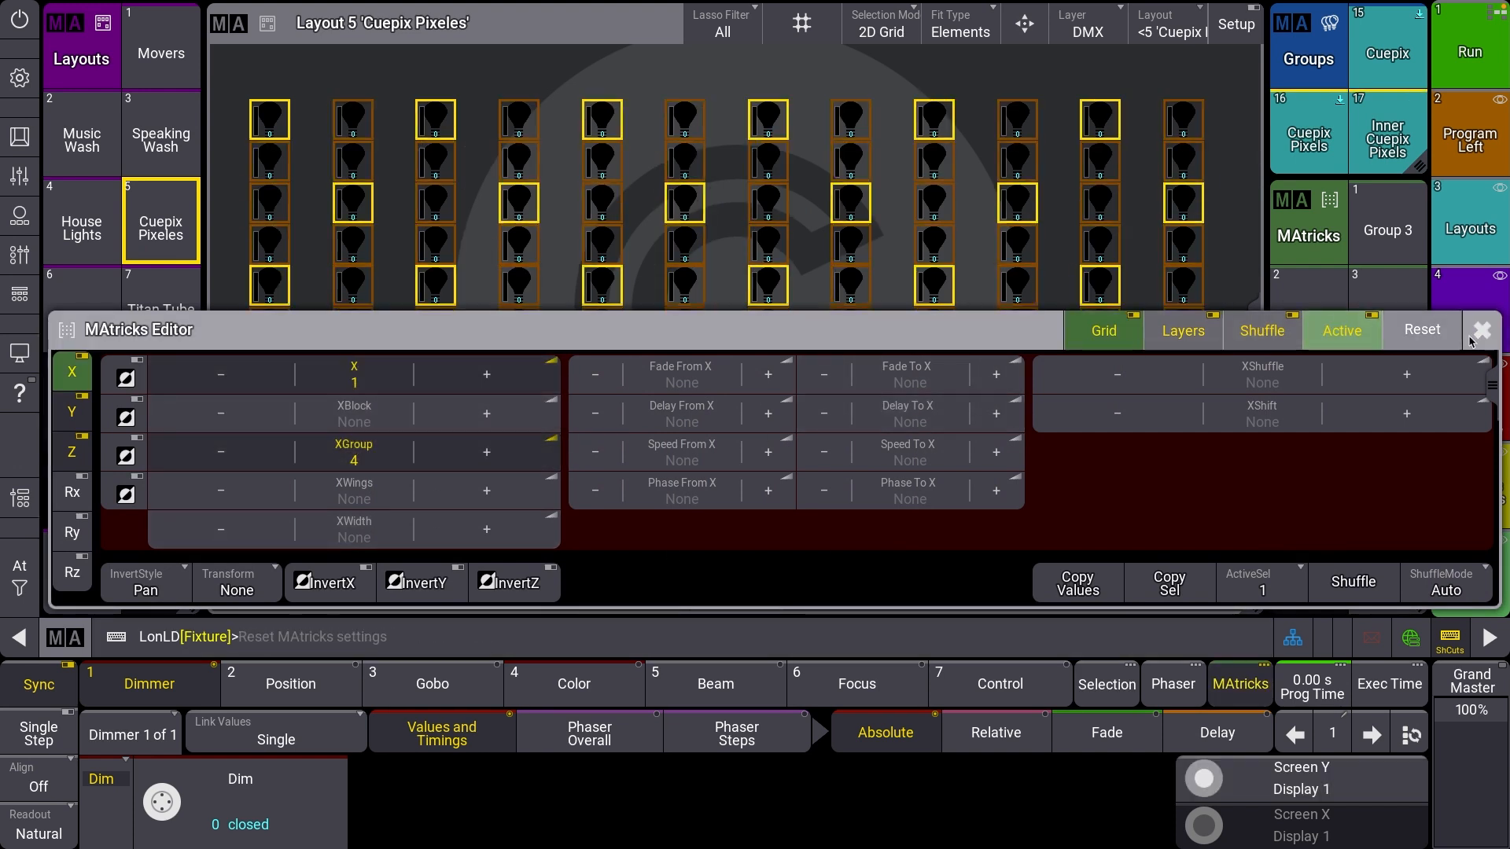
{"action": "left_click", "coordinate": [1477, 334]}
Step: Give the selected pixels a cyan colour and store it in cue 1
{"action": "left_click", "coordinate": [1437, 161]}
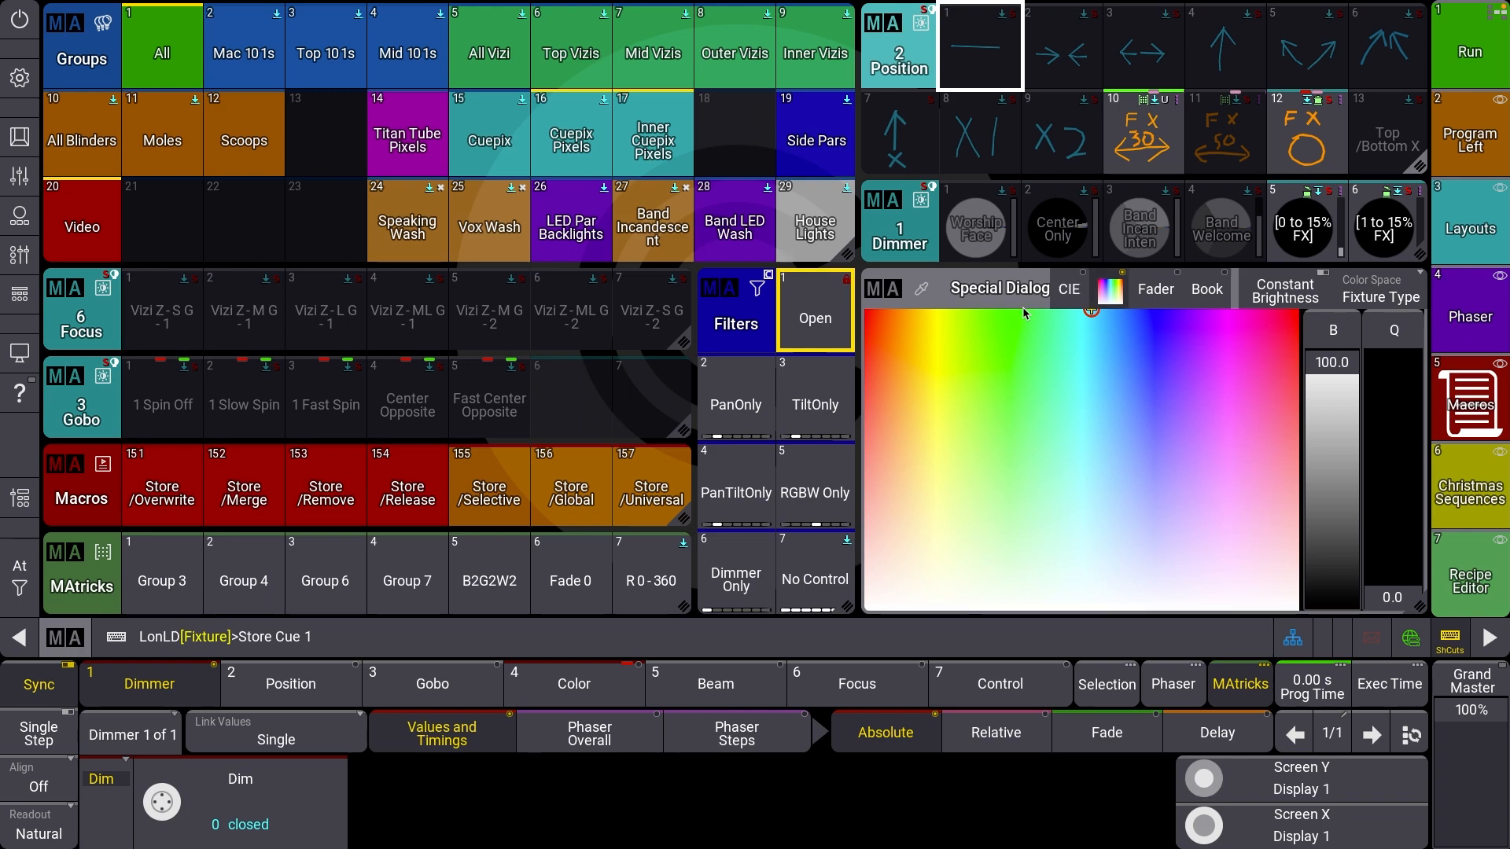
{"action": "key", "text": "Return"}
{"action": "left_click", "coordinate": [629, 570]}
Step: Advance the MAtricks selection to X 2, check it on the layout and set XBlock to 2
{"action": "left_click", "coordinate": [1456, 122]}
{"action": "left_click", "coordinate": [1470, 228]}
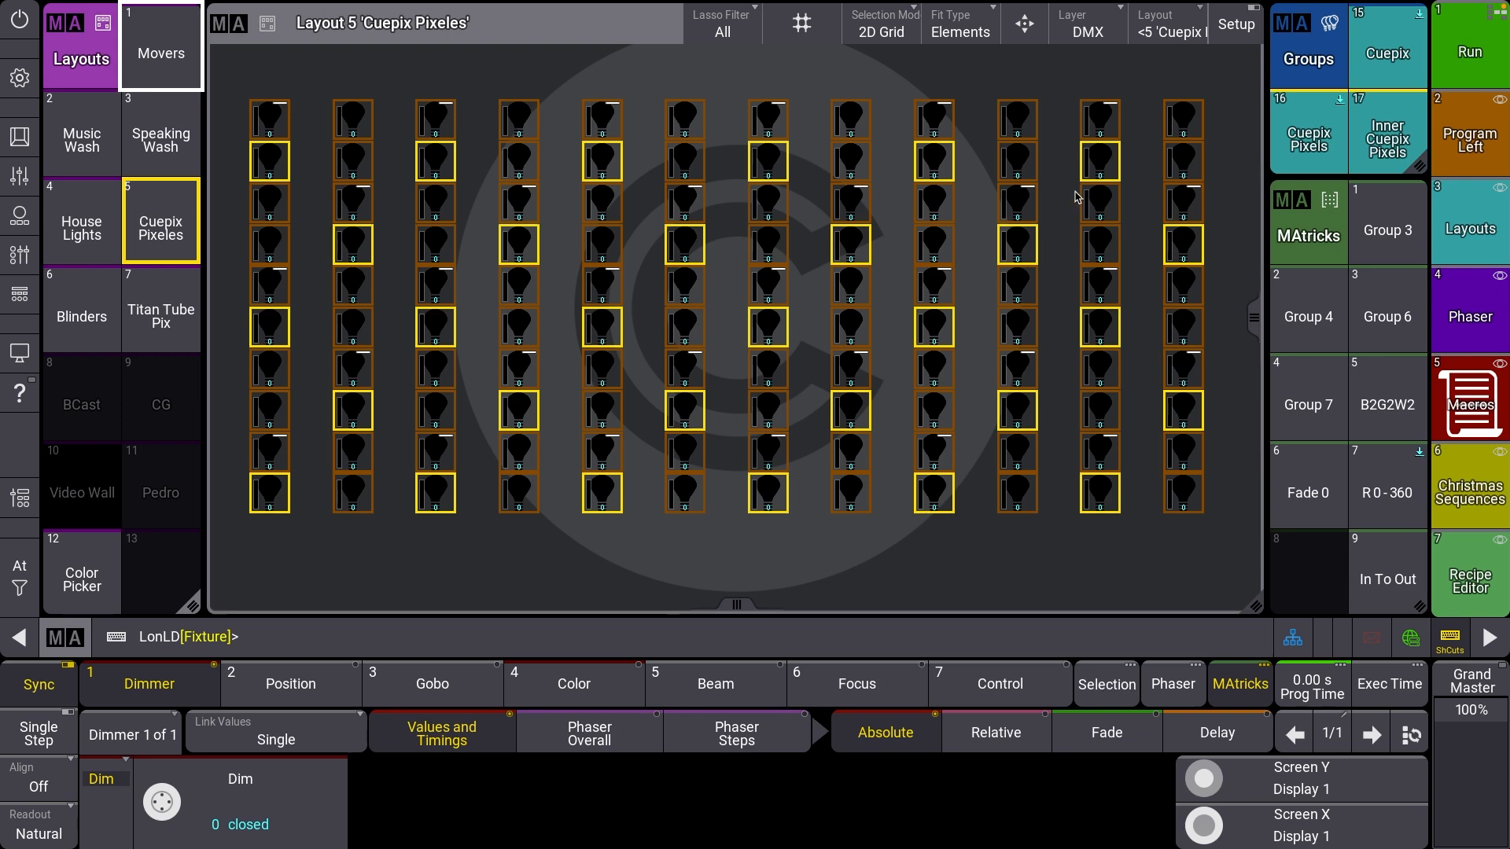
{"action": "left_click", "coordinate": [1456, 144]}
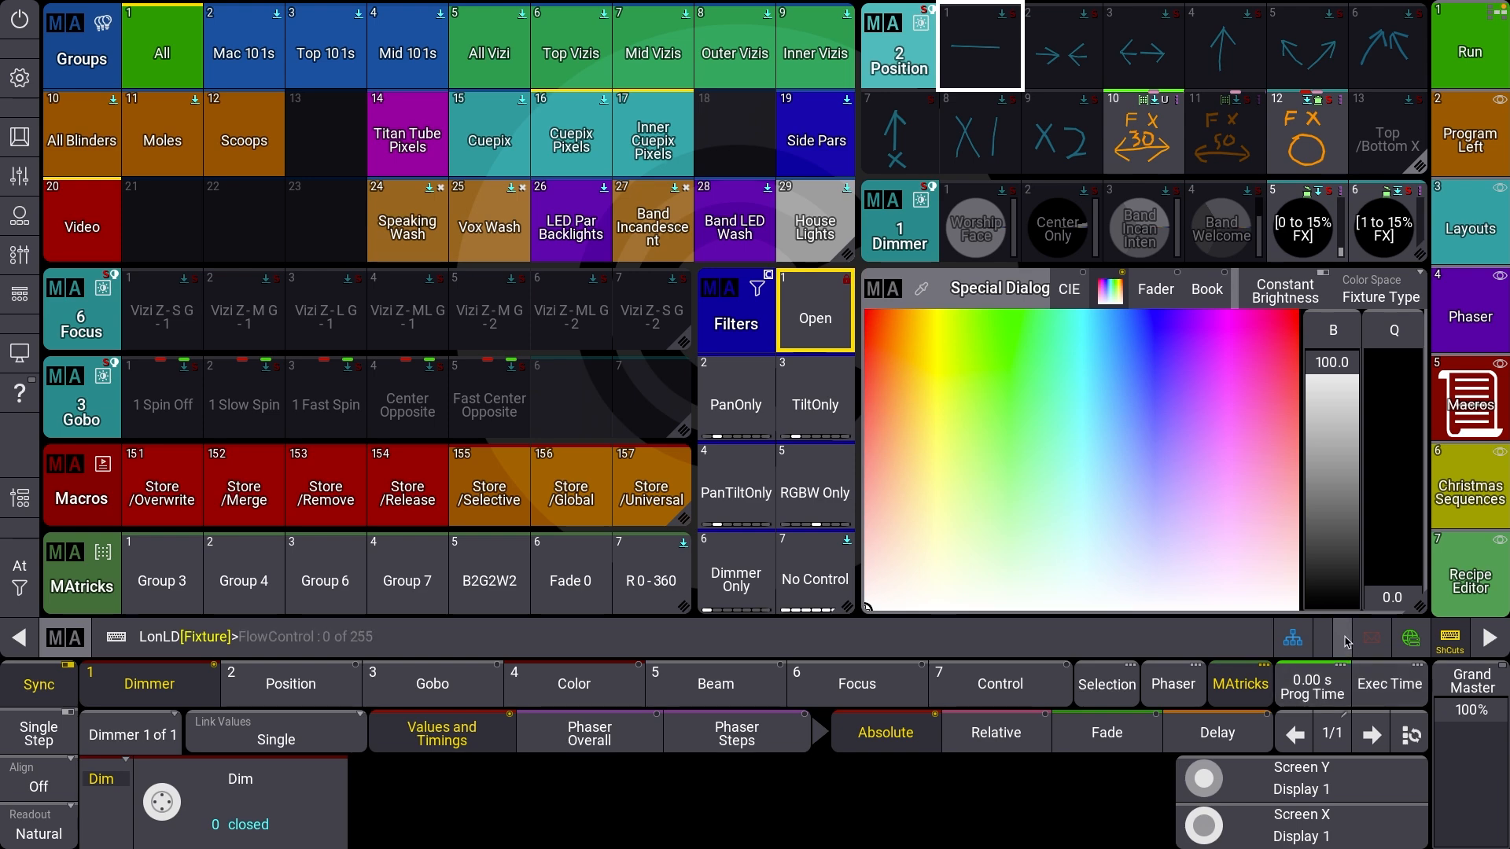
{"action": "left_click", "coordinate": [1240, 683]}
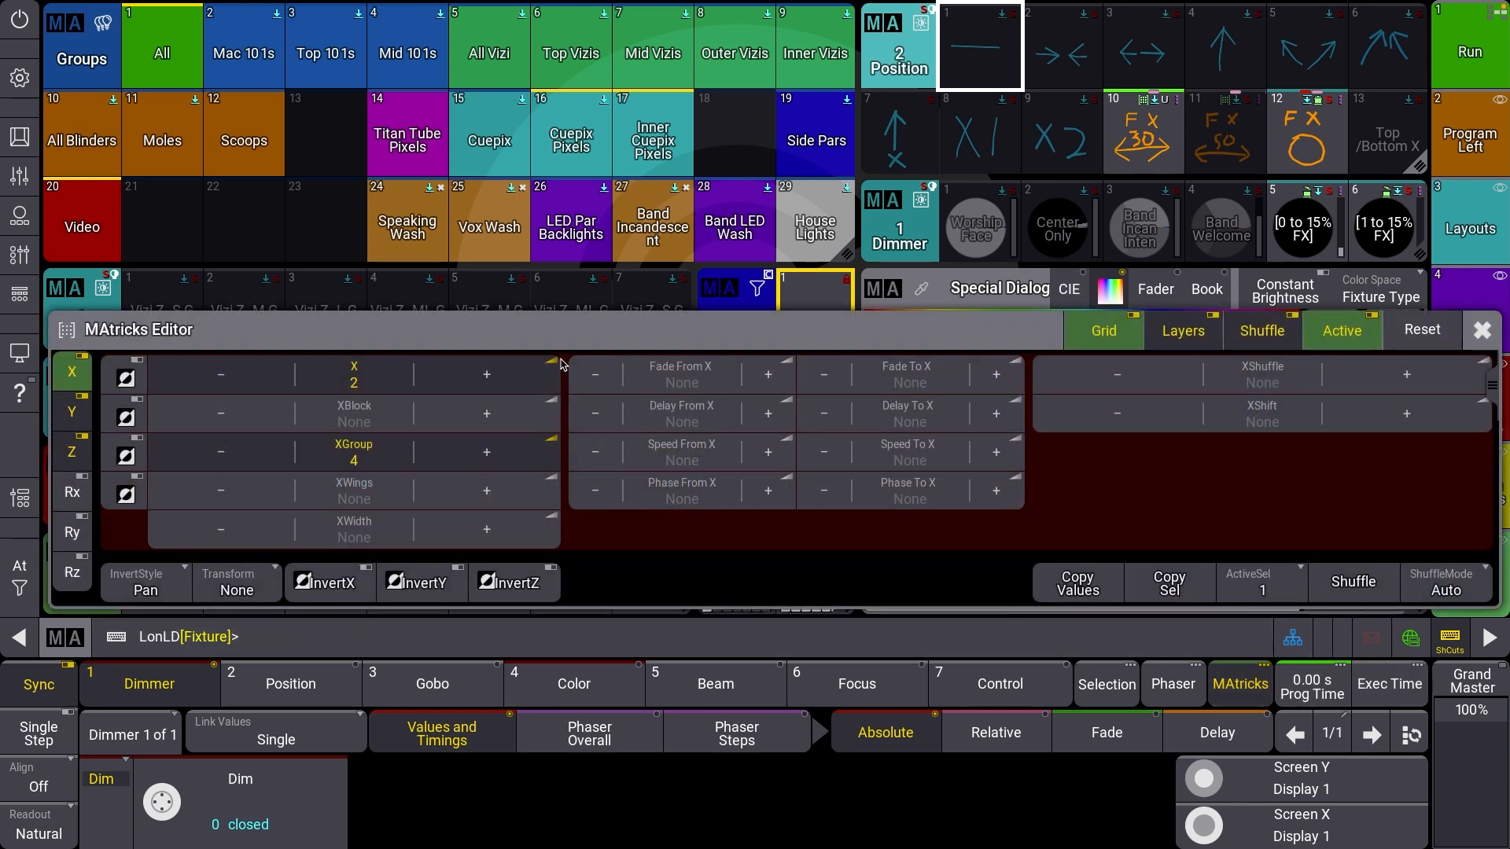
{"action": "left_click", "coordinate": [489, 416]}
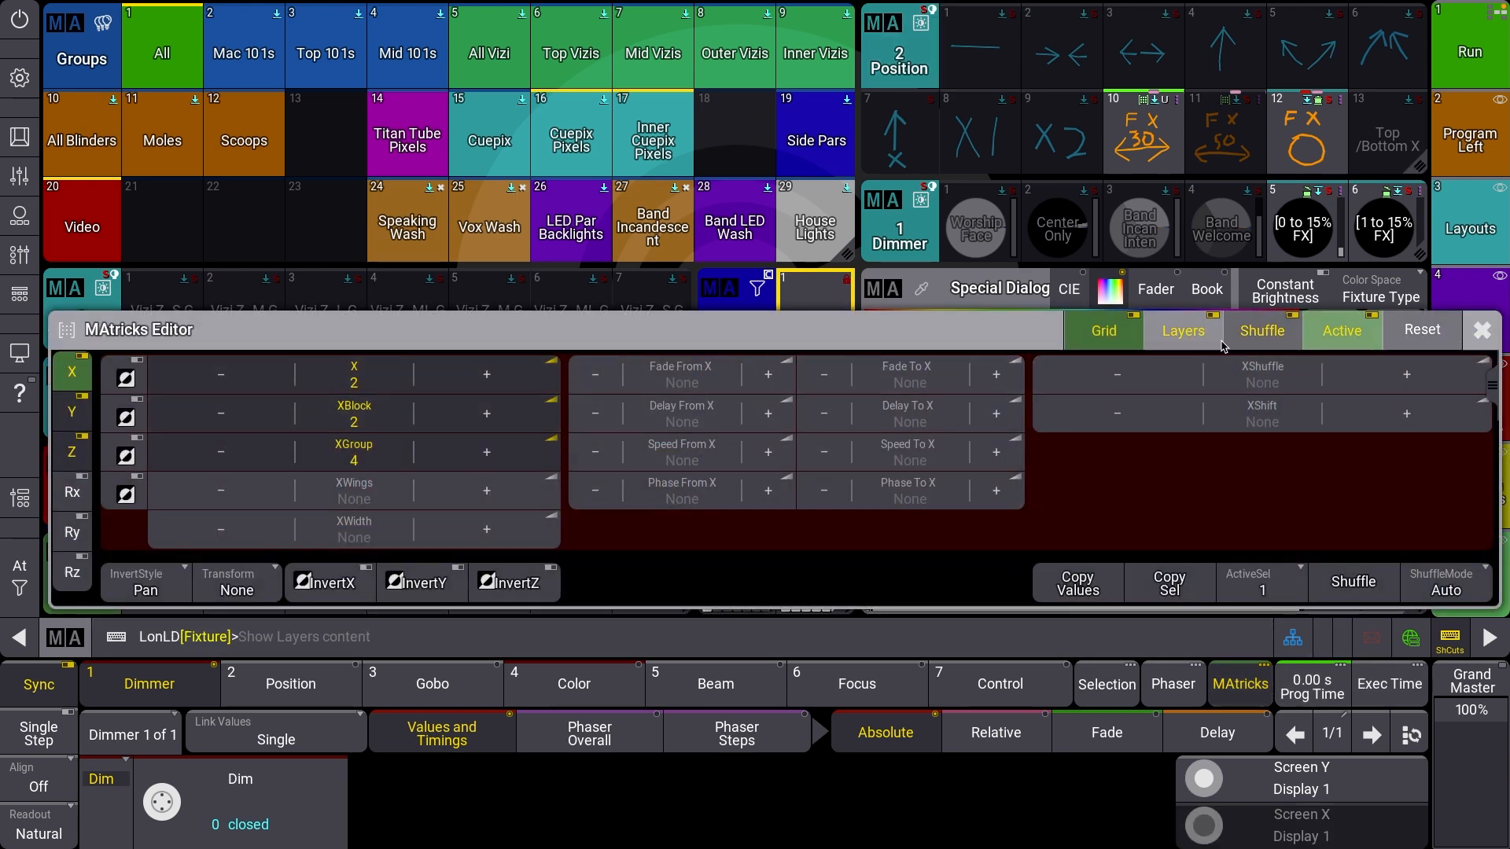
{"action": "left_click", "coordinate": [1481, 330]}
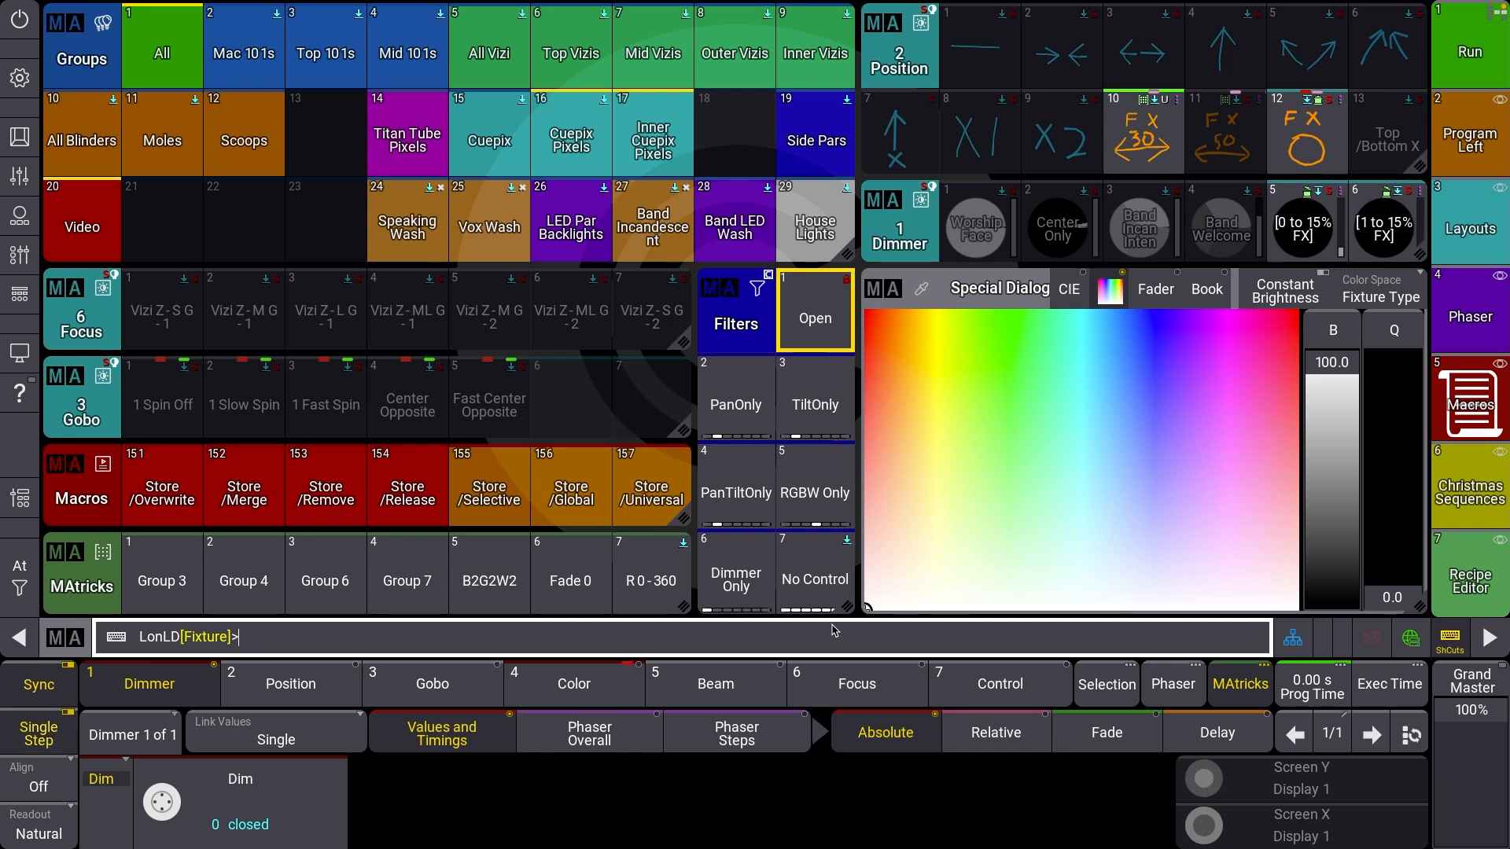
Step: Set the colour of the X 2 pixel selection to white and return to the DB CATC 2024 cue list
{"action": "left_click_drag", "start_coordinate": [888, 599], "coordinate": [864, 611]}
{"action": "left_click", "coordinate": [40, 733]}
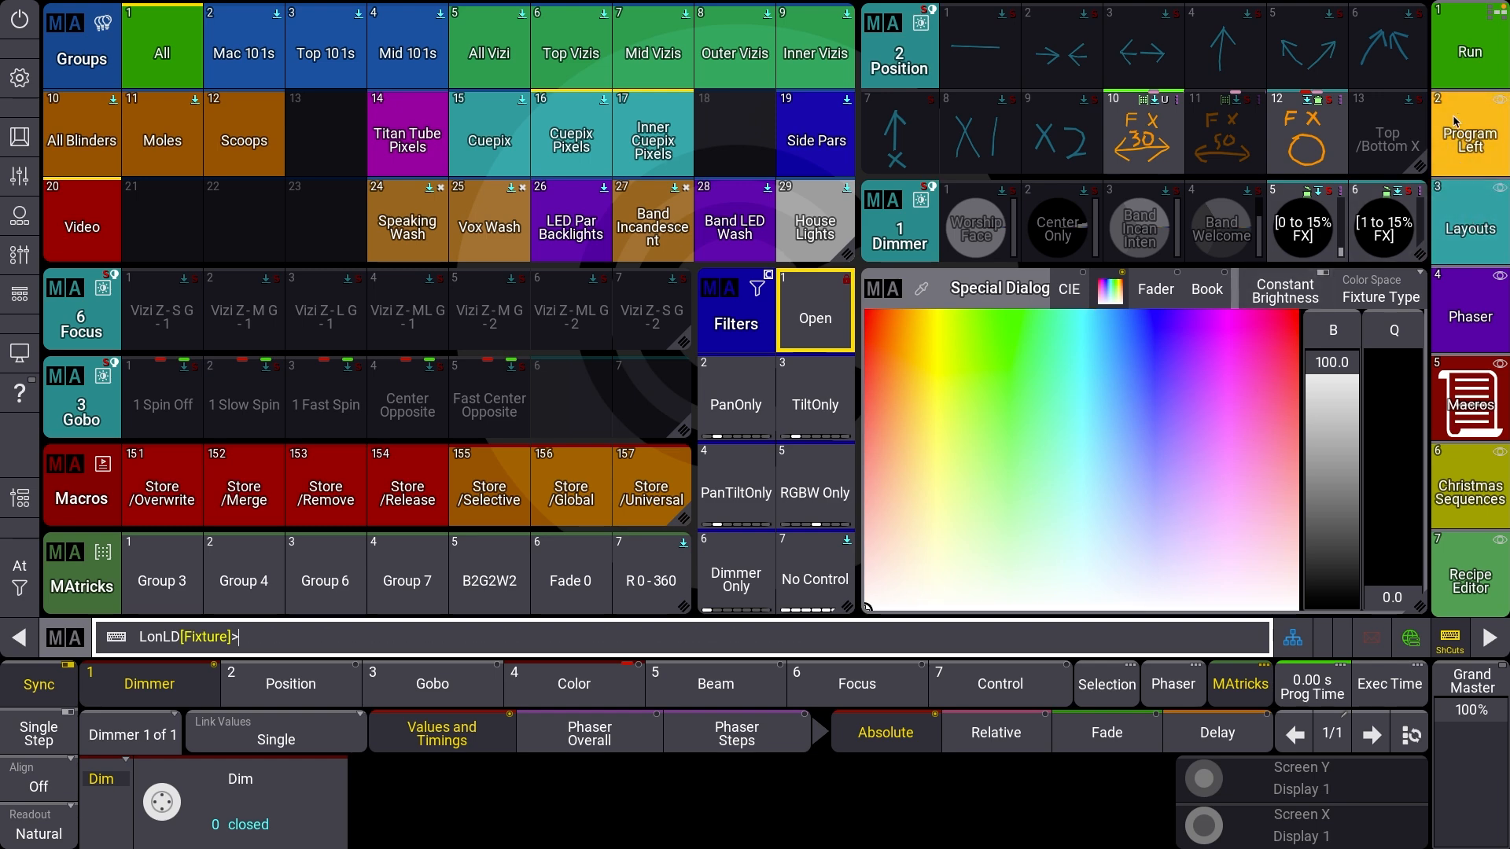
{"action": "left_click", "coordinate": [1470, 72]}
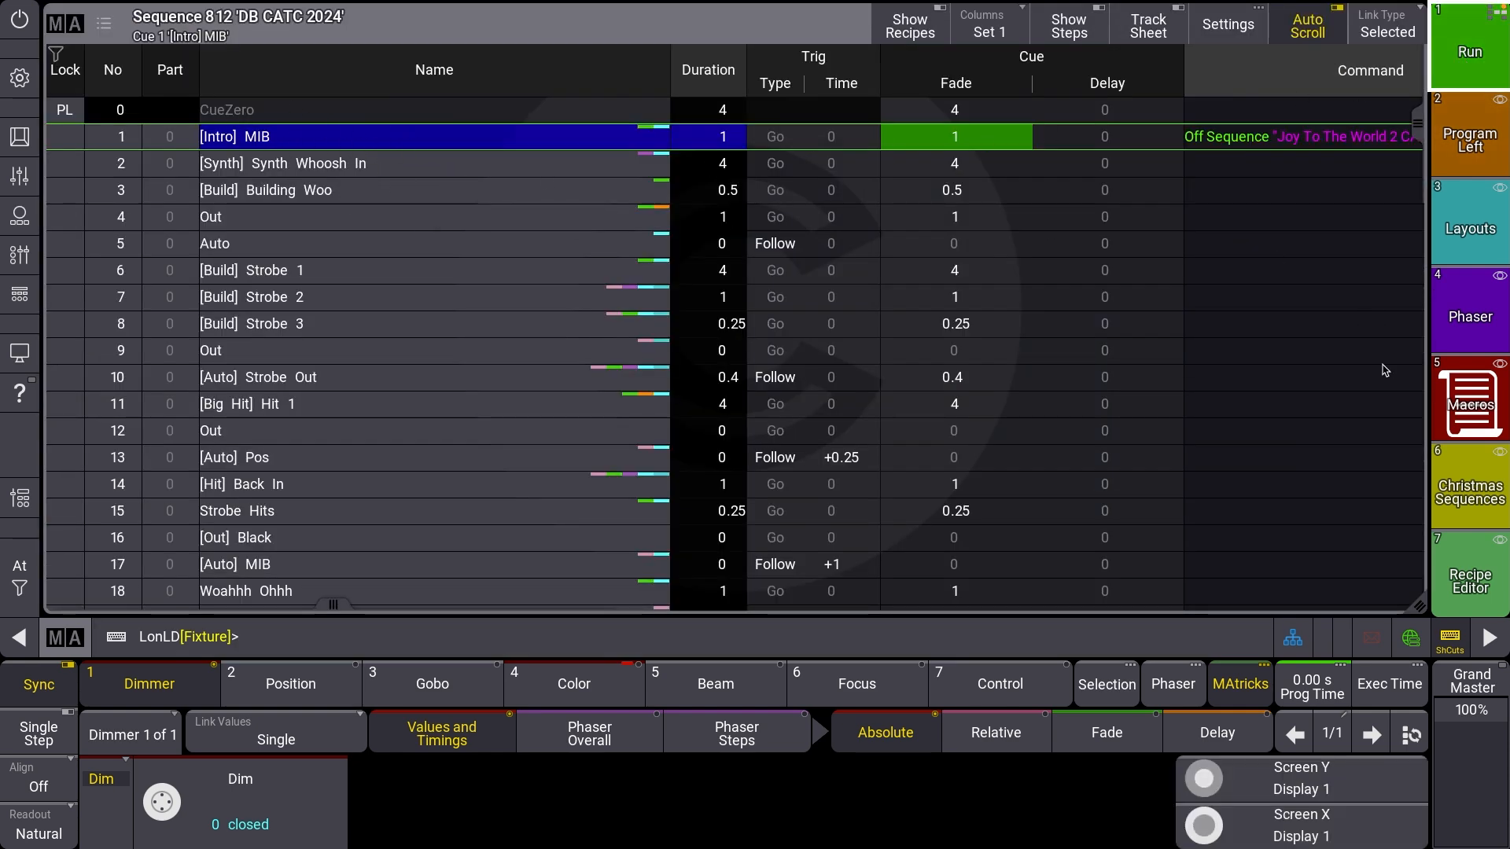
Step: Show the sequence pools, set the upper pool's action to Temp and close its settings
{"action": "left_click", "coordinate": [1469, 486]}
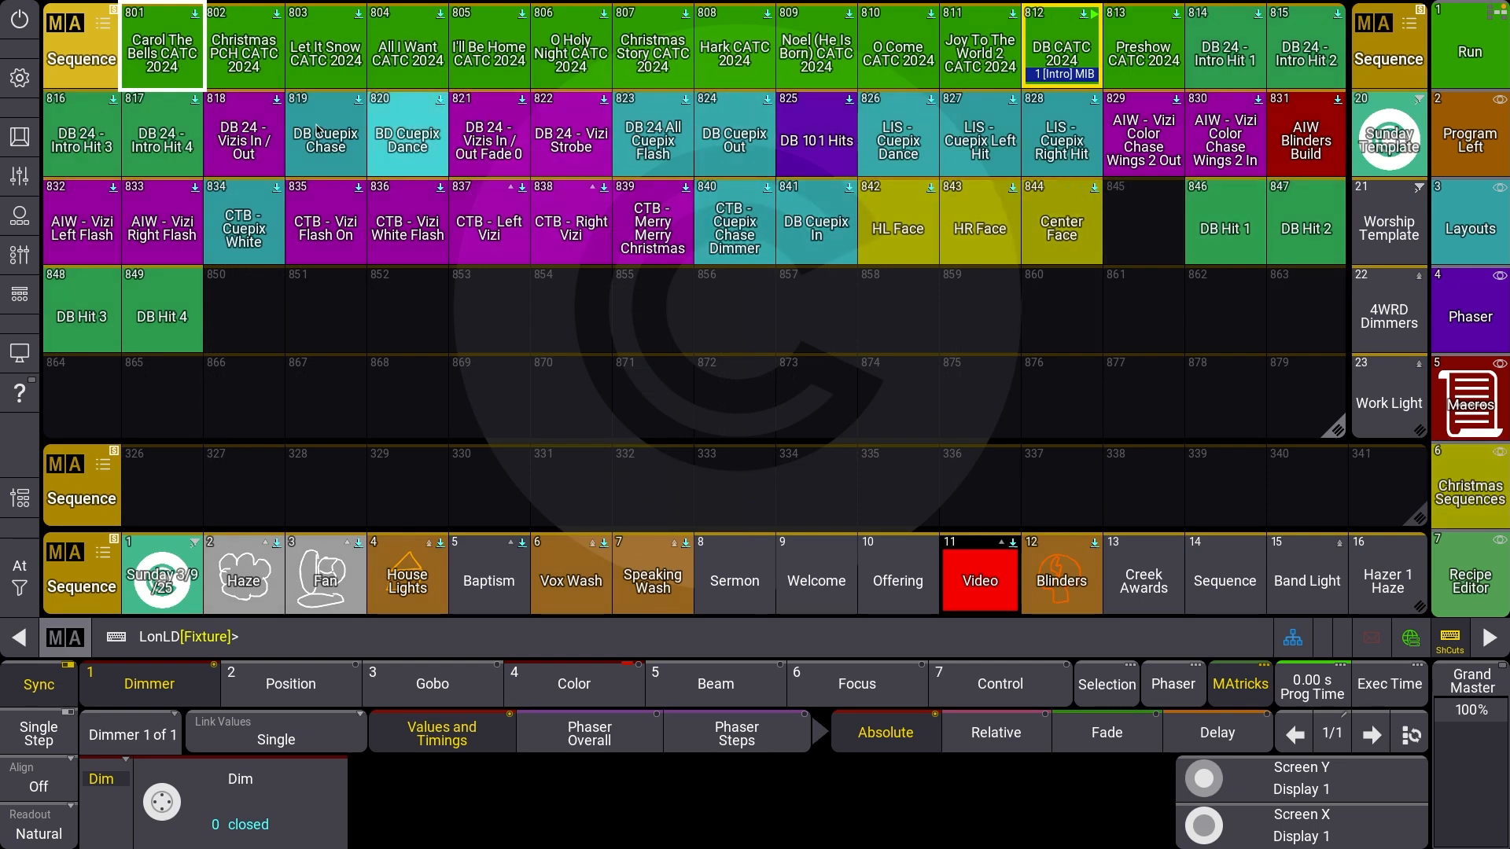
{"action": "left_click", "coordinate": [66, 26]}
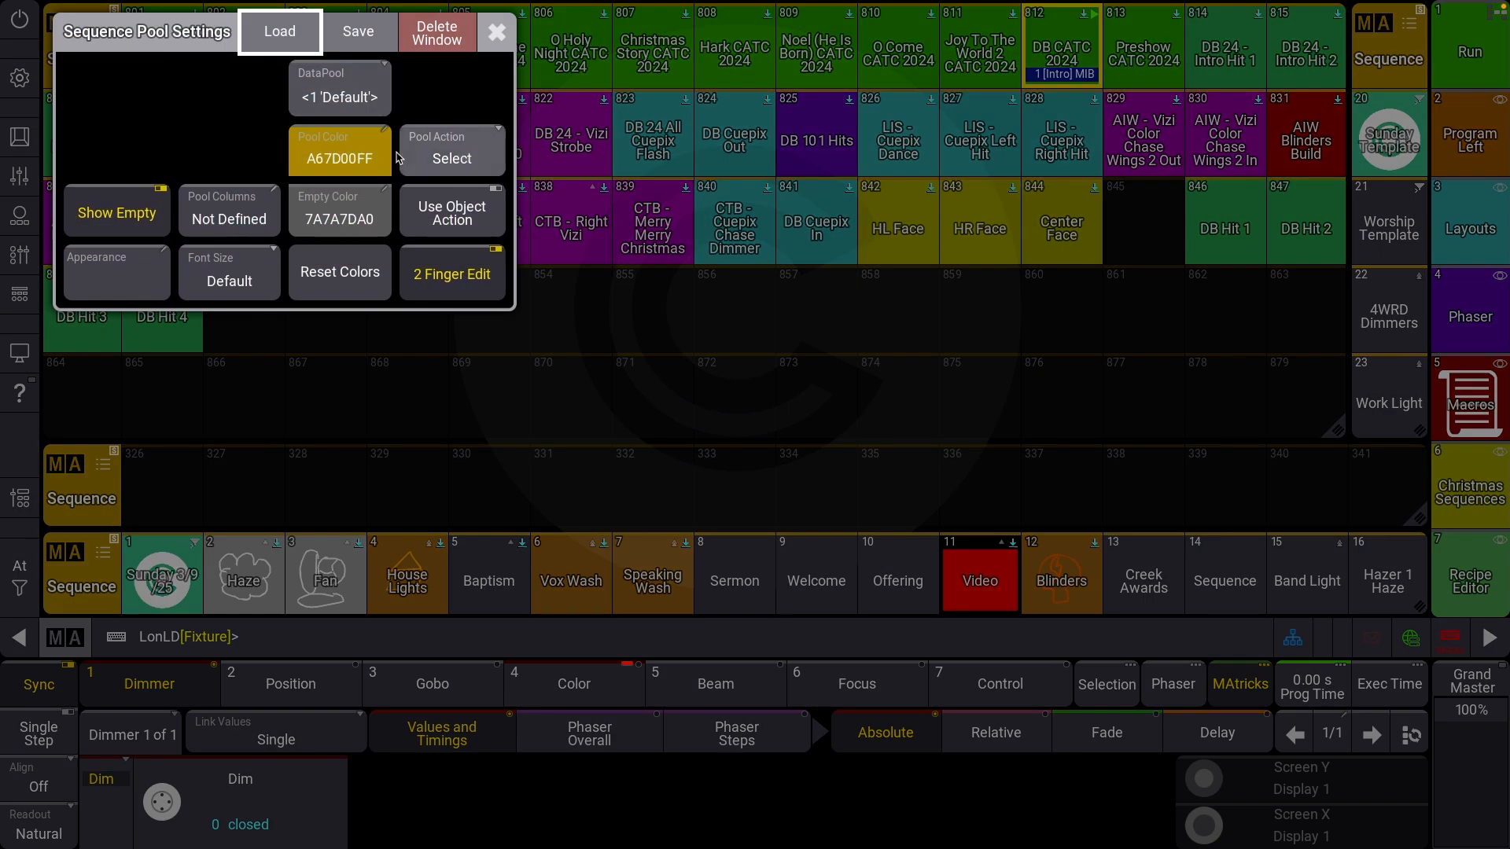
{"action": "left_click", "coordinate": [452, 151]}
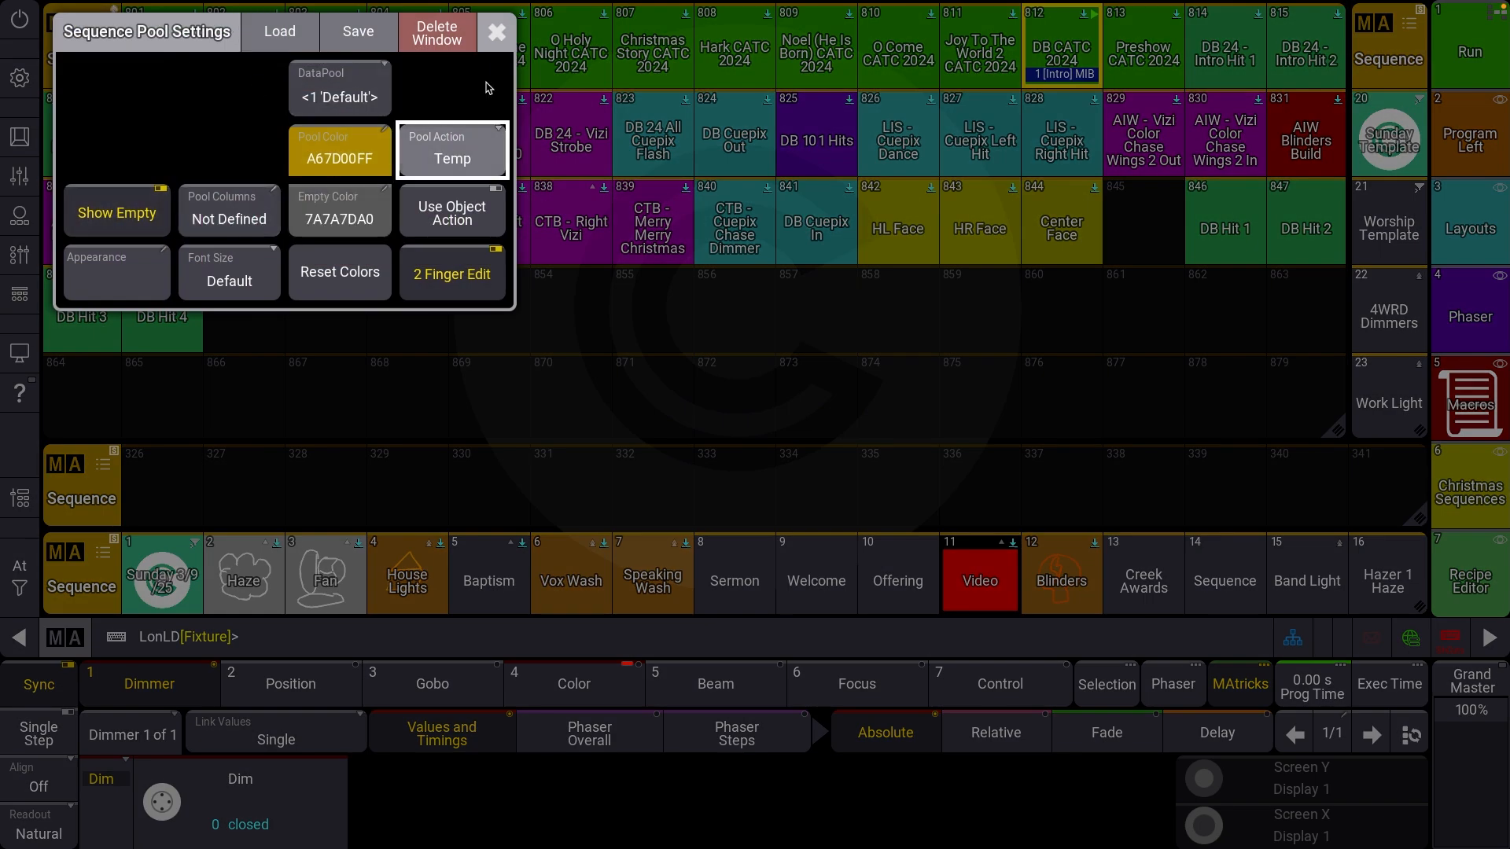
{"action": "left_click", "coordinate": [496, 32]}
Step: Trigger DB Hit 1 and DB Hit 2 over the running cue to compare the colours they flash
{"action": "left_click", "coordinate": [1210, 249]}
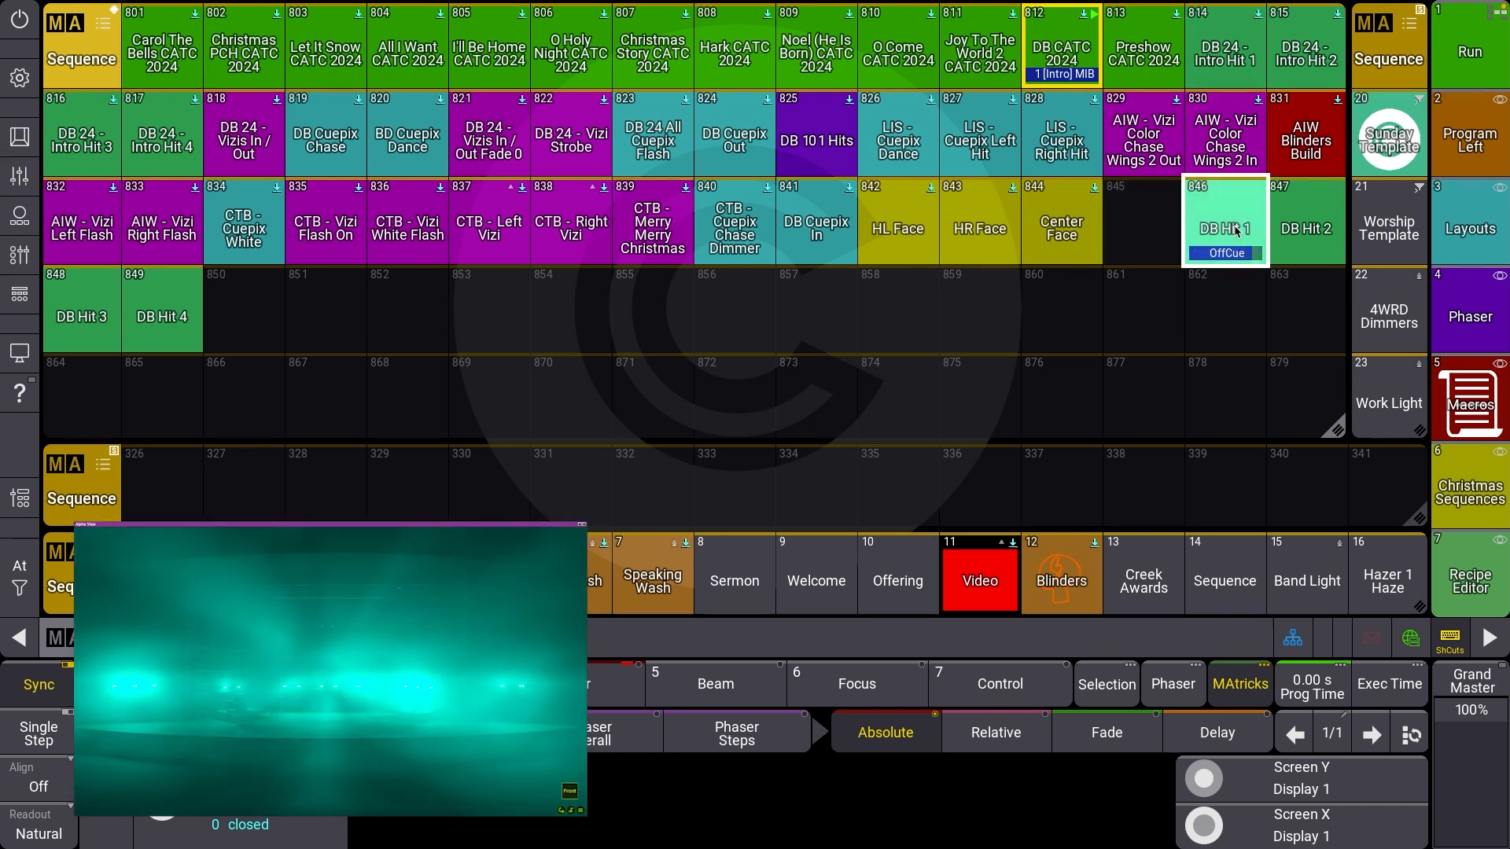
{"action": "left_click", "coordinate": [1305, 228]}
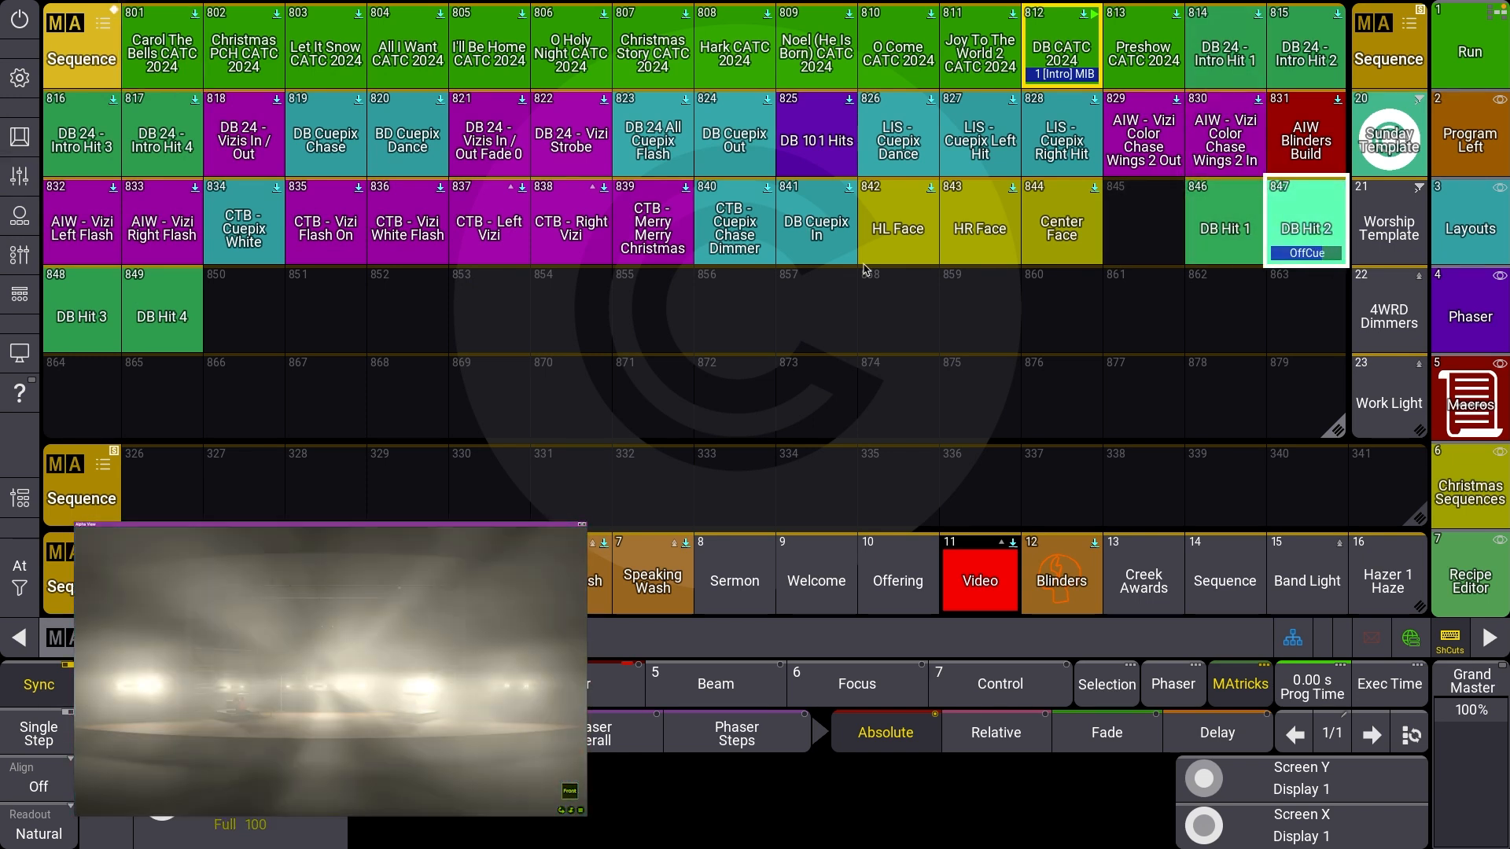
Step: Trigger the older DB 24 Intro Hit 1, 2 and 4 sequences for comparison, and return to DB Hit 1
{"action": "left_click", "coordinate": [1244, 59]}
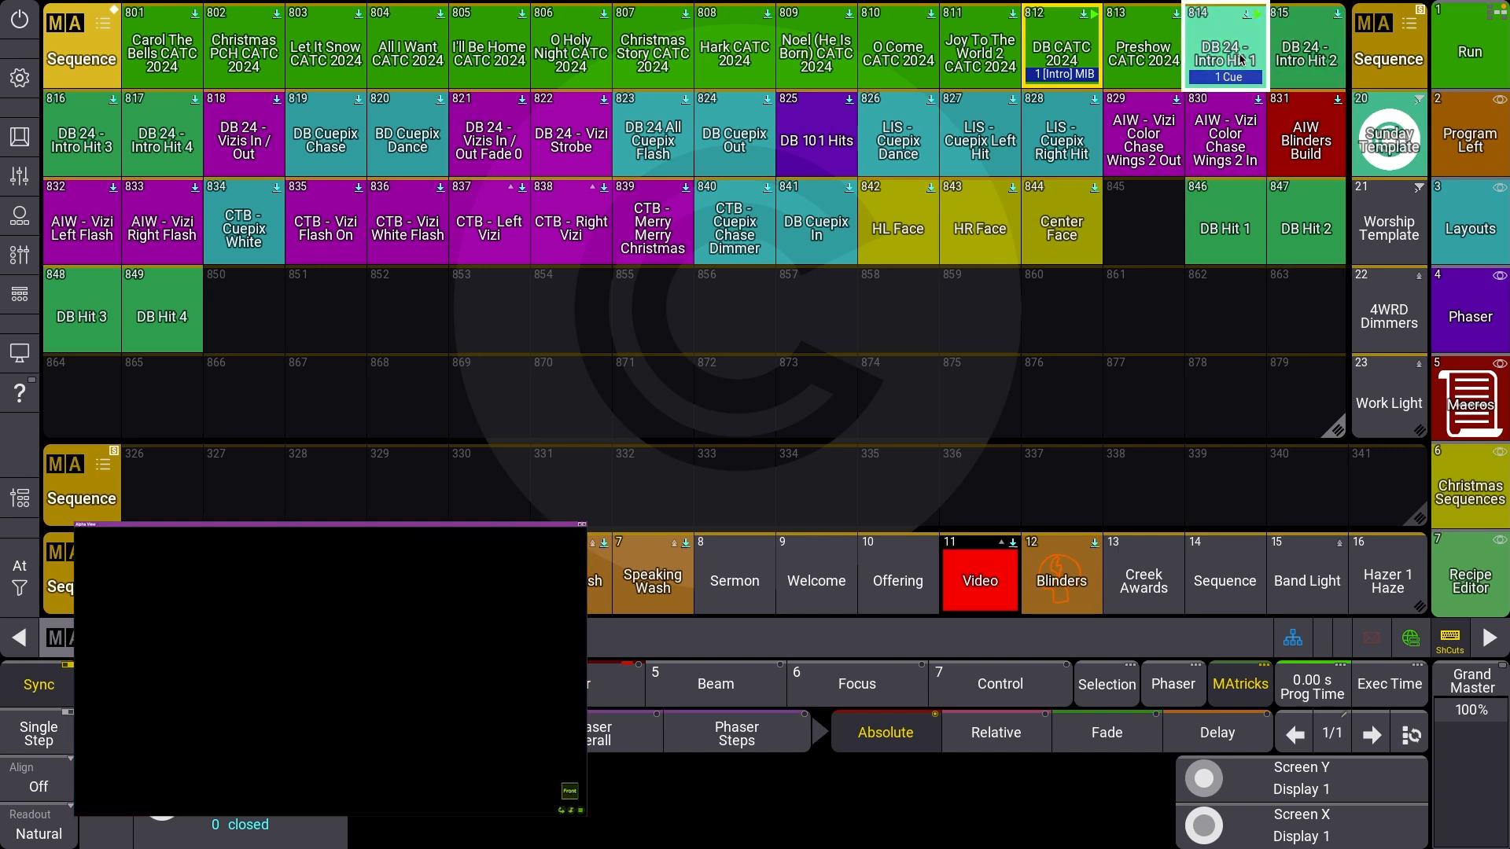
{"action": "left_click", "coordinate": [1286, 56]}
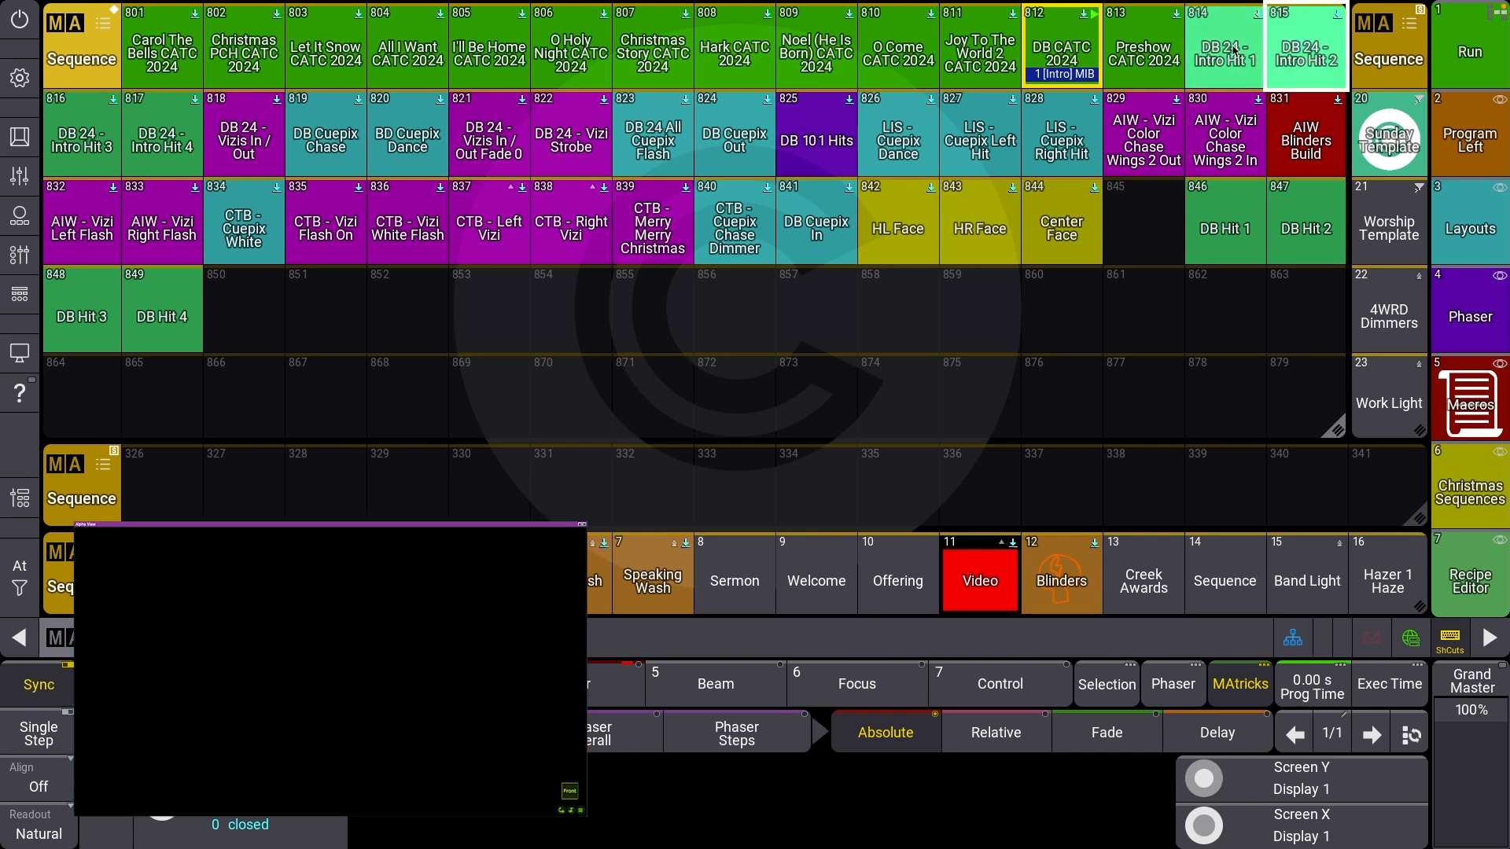
{"action": "left_click", "coordinate": [1234, 51]}
{"action": "left_click", "coordinate": [1219, 51]}
{"action": "left_click", "coordinate": [1282, 60]}
{"action": "left_click", "coordinate": [1250, 60]}
{"action": "left_click", "coordinate": [1282, 61]}
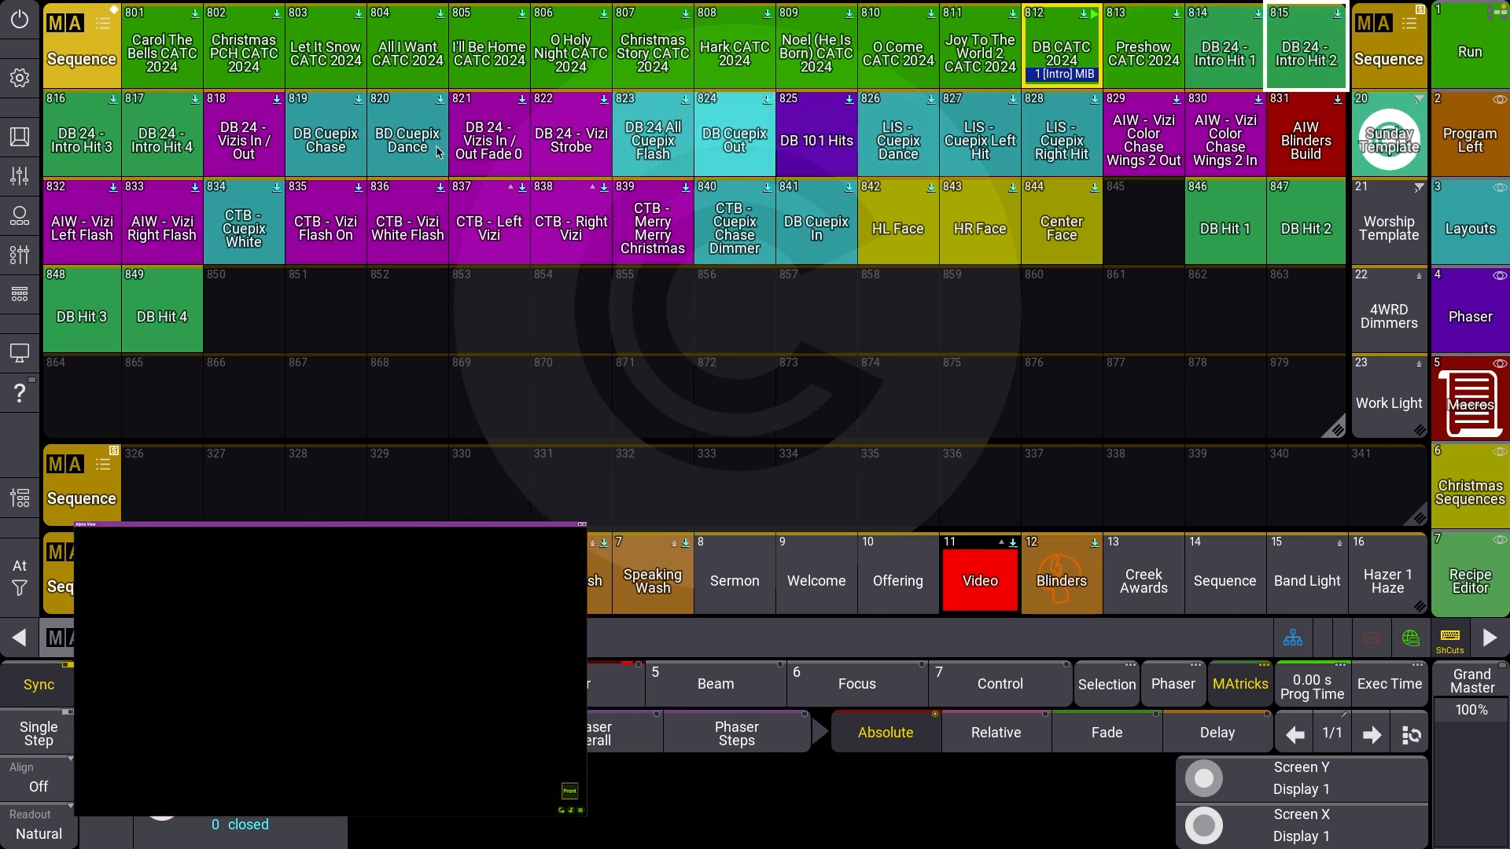
{"action": "left_click", "coordinate": [161, 138]}
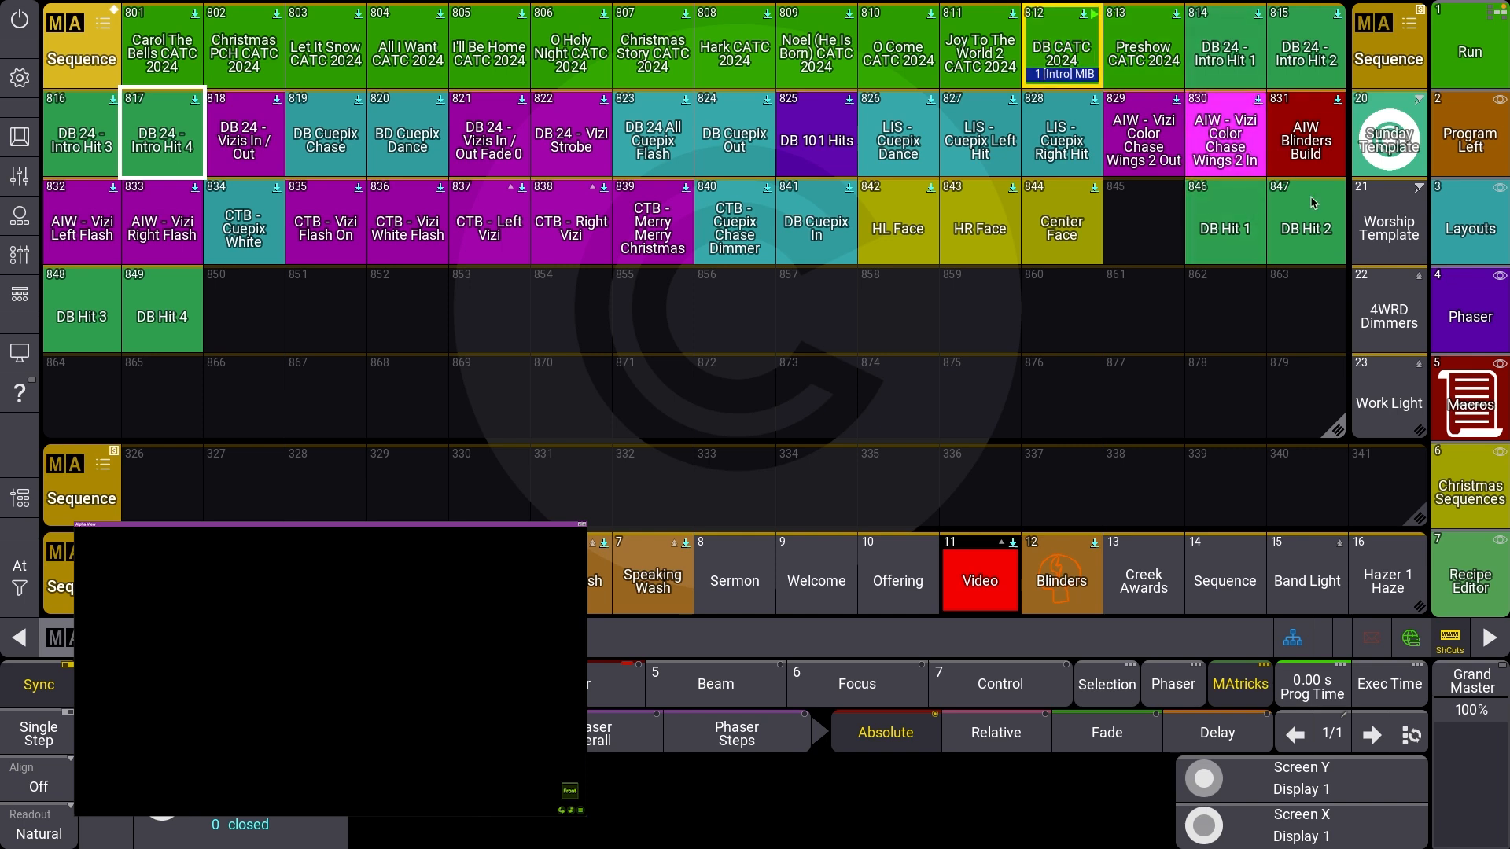
{"action": "left_click", "coordinate": [1222, 216]}
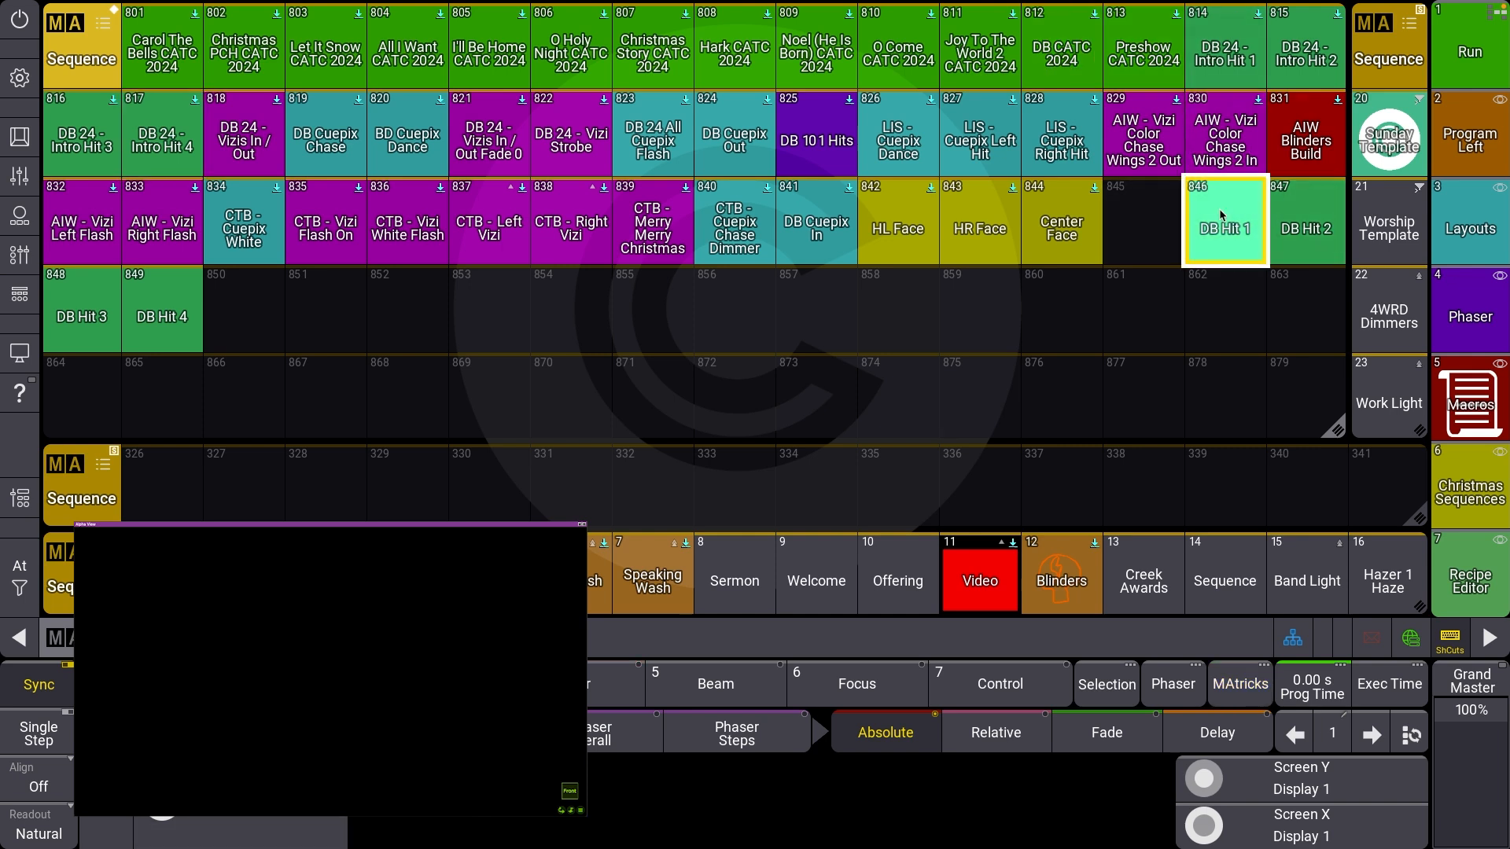